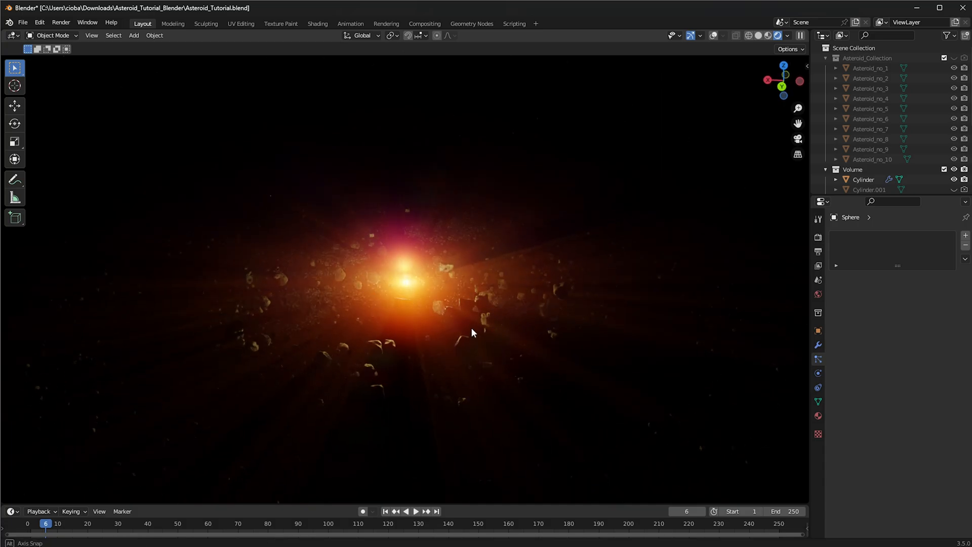
Inspect the rendered asteroid belt scene from several sides and at closer range
middle_click_drag(471, 330, 434, 328)
middle_click_drag(341, 279, 297, 260)
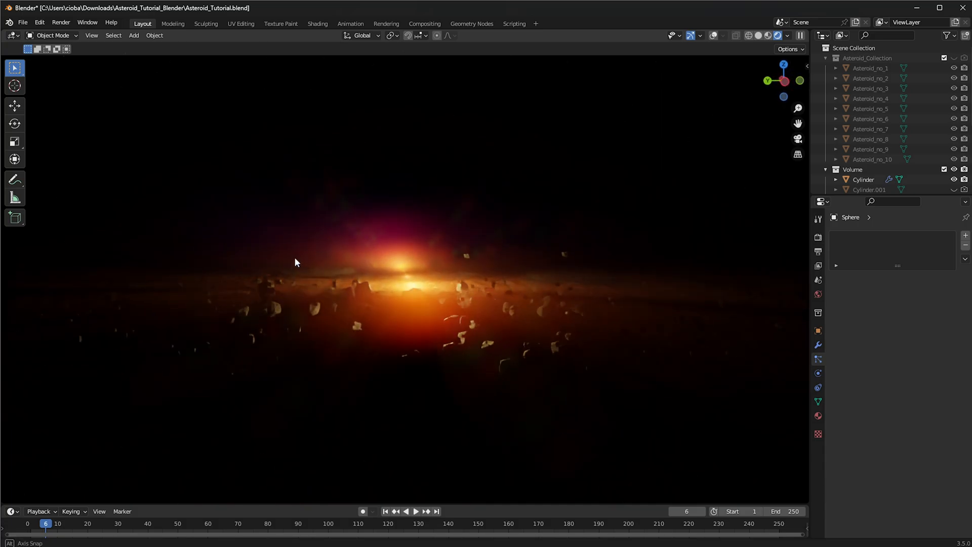
middle_click_drag(482, 144, 512, 208)
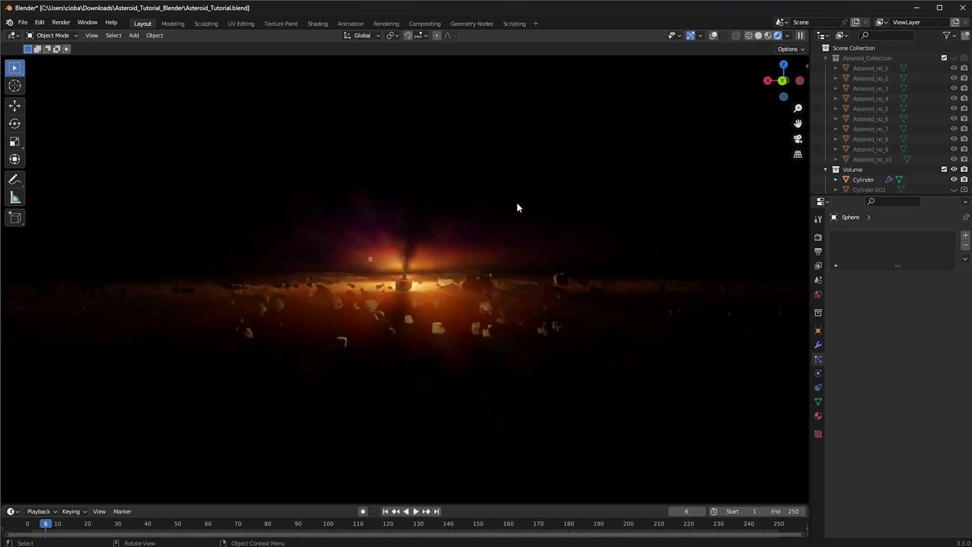
middle_click_drag(406, 248, 456, 303)
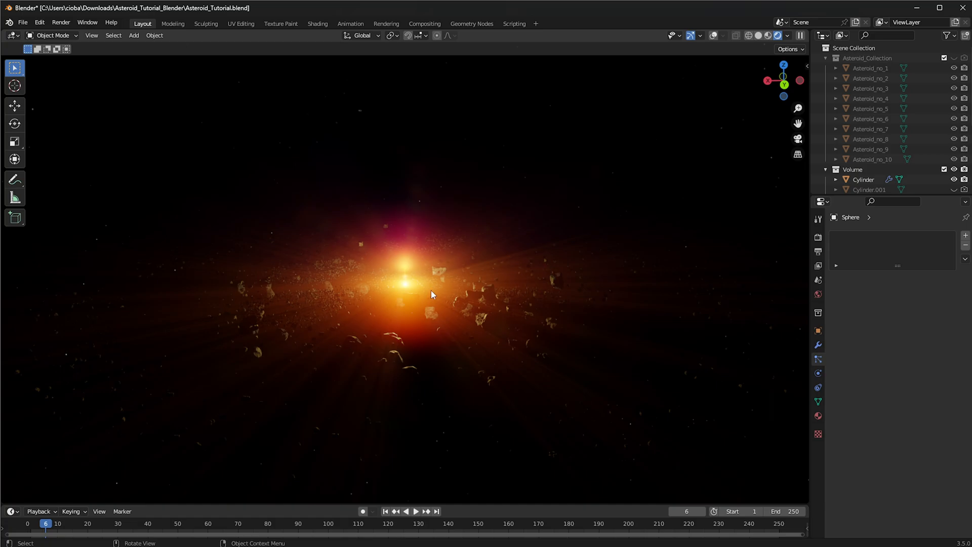
scroll(418, 265, "up", 3)
middle_click_drag(372, 306, 329, 337)
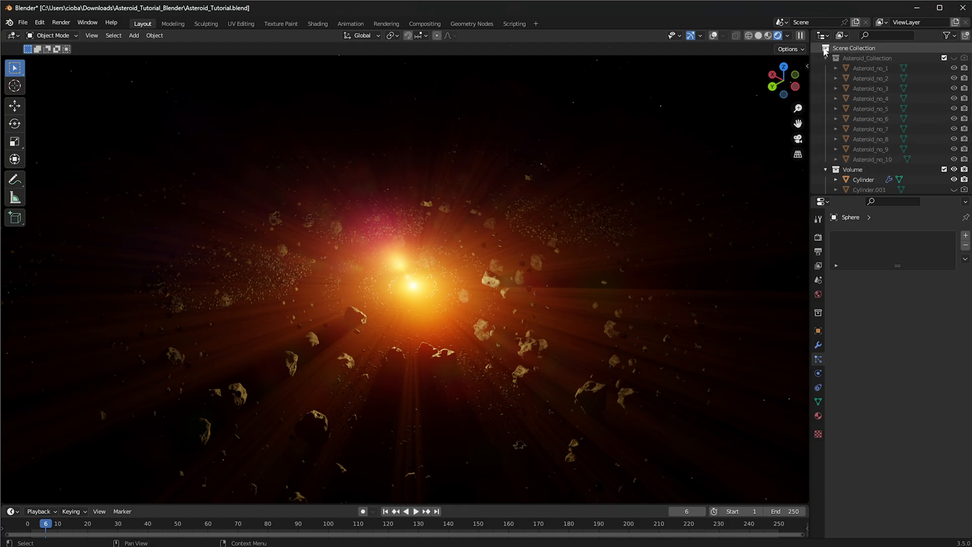
Try rotating the Cylinder.003 asteroid emitter freely in the view plane
scroll(824, 53, "down", 6)
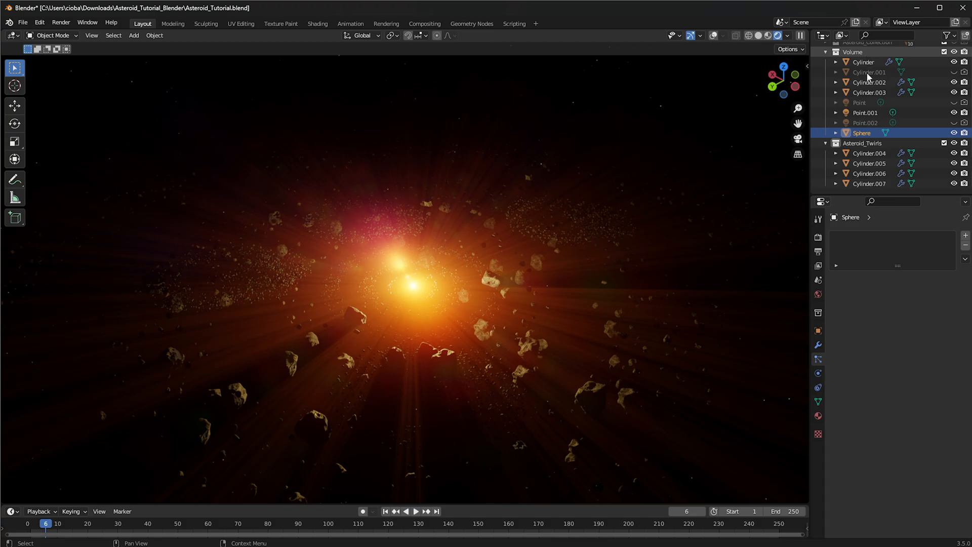
left_click(873, 92)
key("g")
key("r")
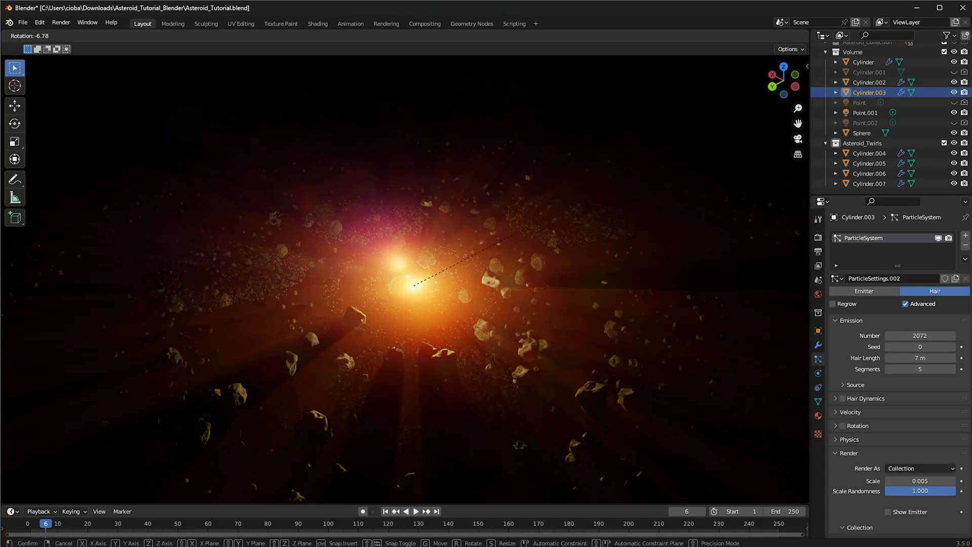
left_click(506, 224)
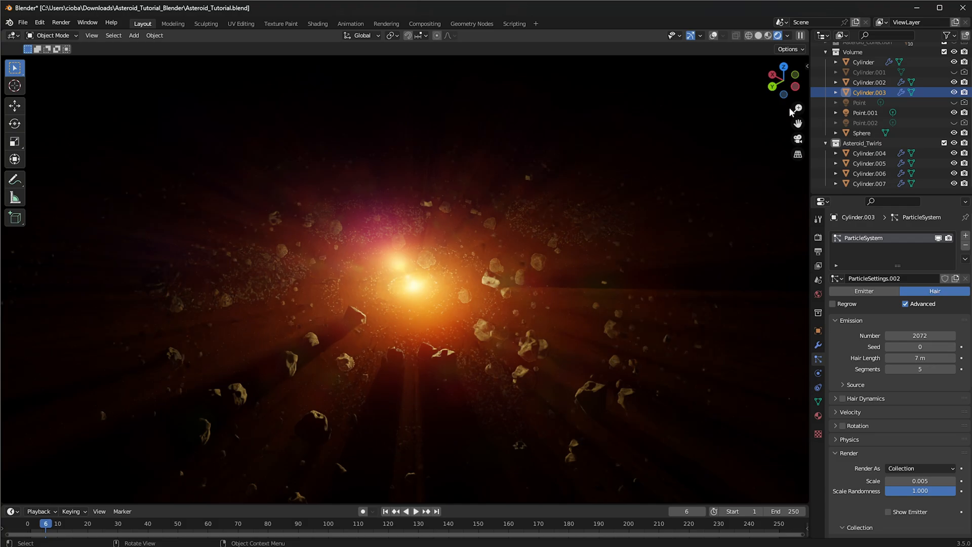
Try rotating the Cylinder.002 asteroid emitter about the global Z axis
left_click(873, 82)
key("g")
key("r")
key("z")
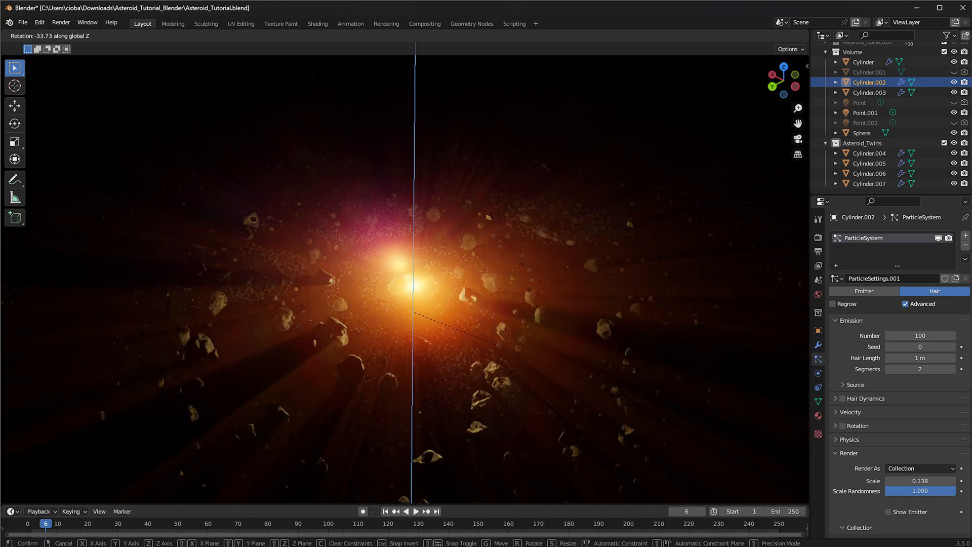
left_click(733, 284)
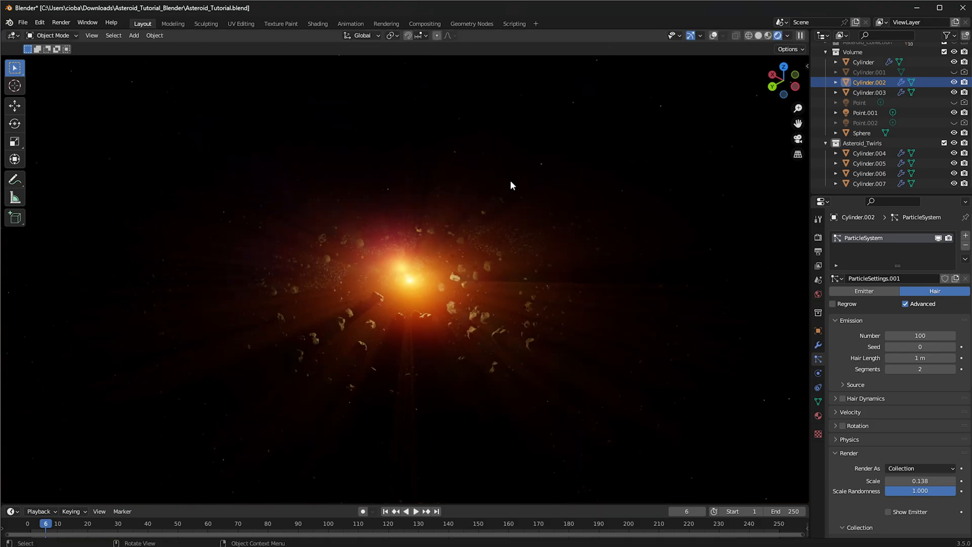
Examine the lighting and volumetric glow around the asteroid belt from different angles
middle_click_drag(513, 216, 395, 251)
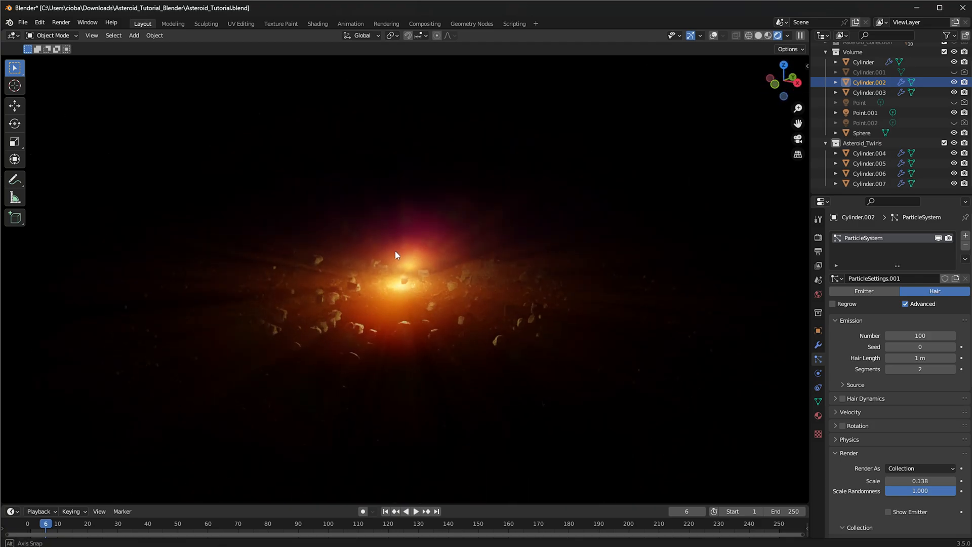
scroll(500, 257, "up", 2)
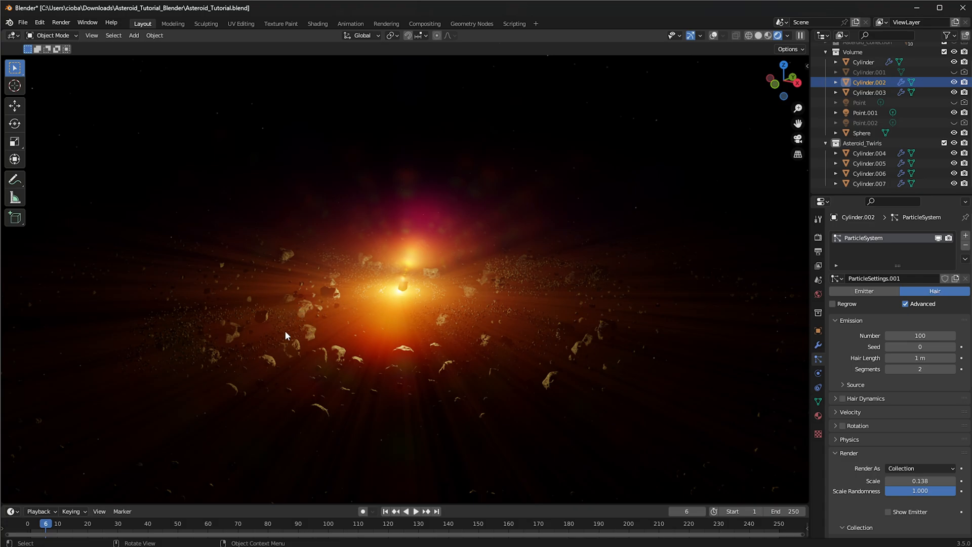
middle_click_drag(356, 308, 280, 324)
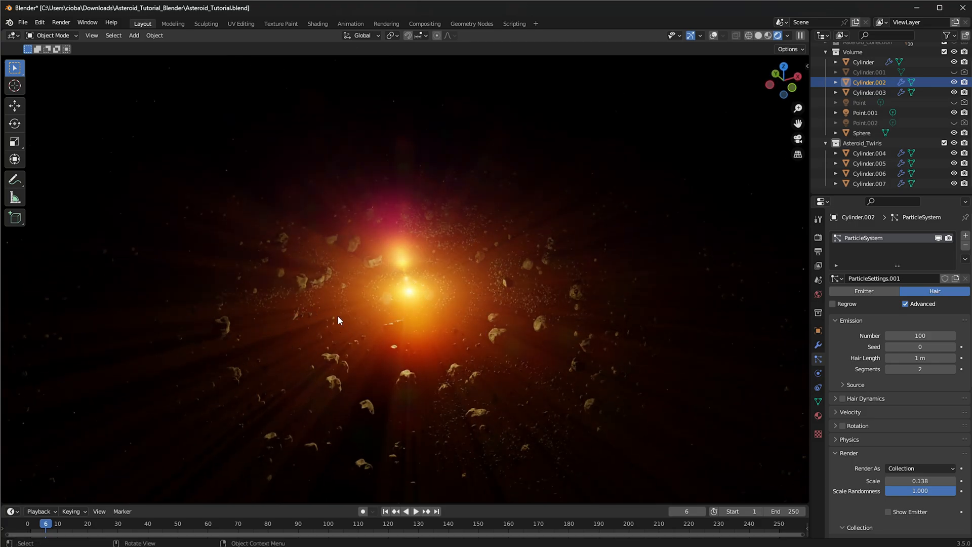
middle_click_drag(370, 328, 180, 353)
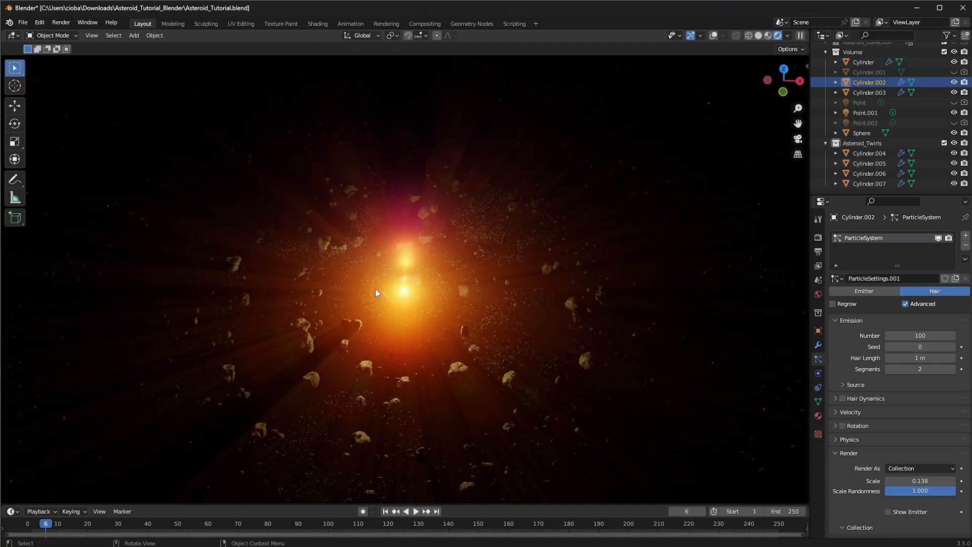
middle_click_drag(358, 268, 240, 288)
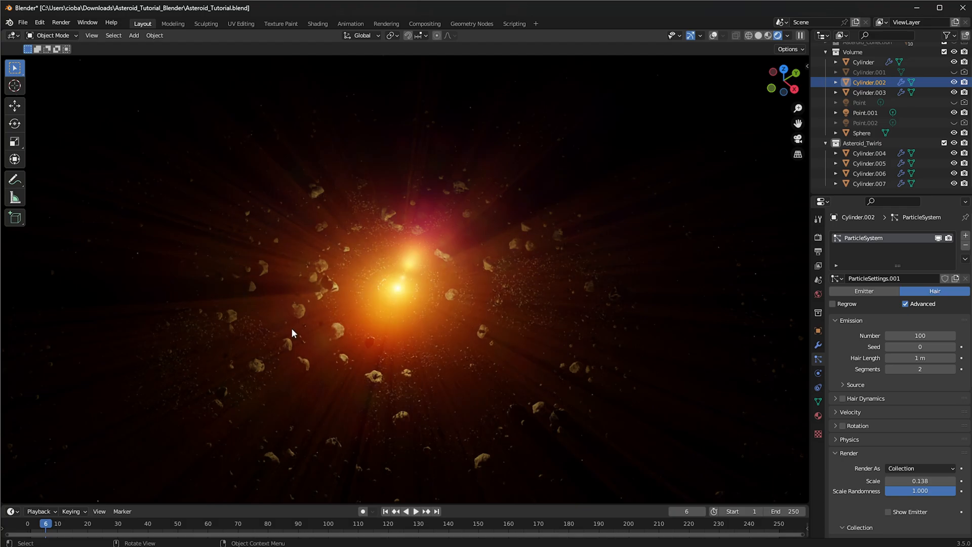
mouse_move(368, 287)
middle_mouse_down()
mouse_move(321, 310)
mouse_move(381, 273)
middle_mouse_up()
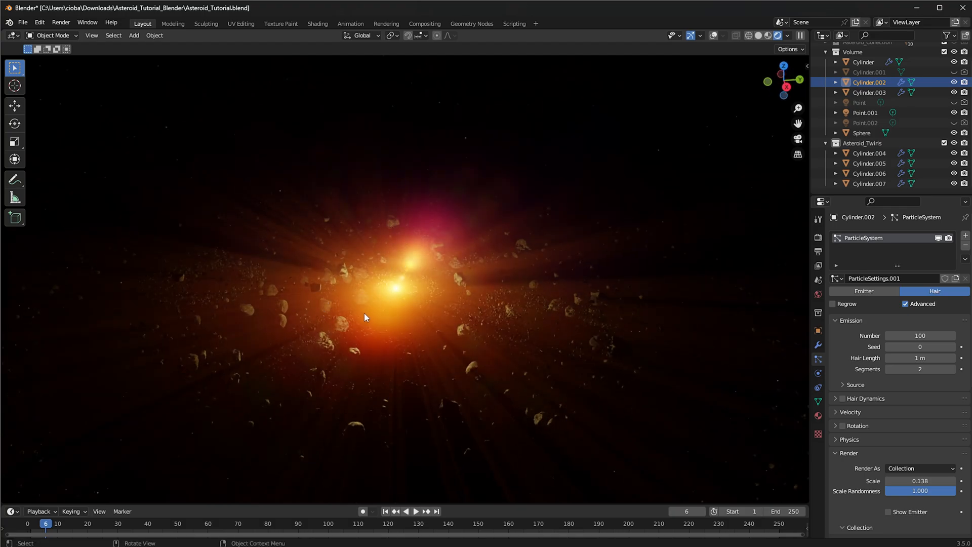
middle_click_drag(362, 313, 413, 308)
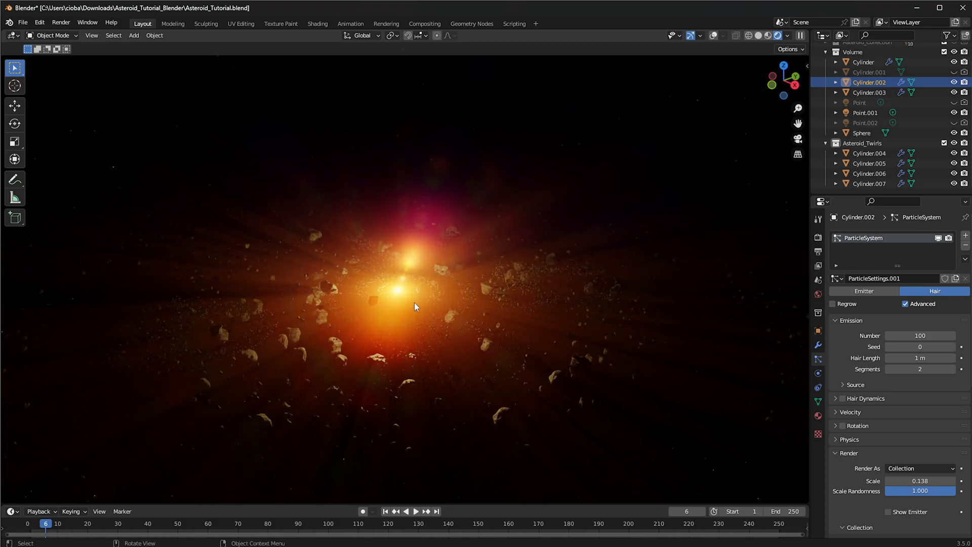
middle_click_drag(404, 286, 267, 305)
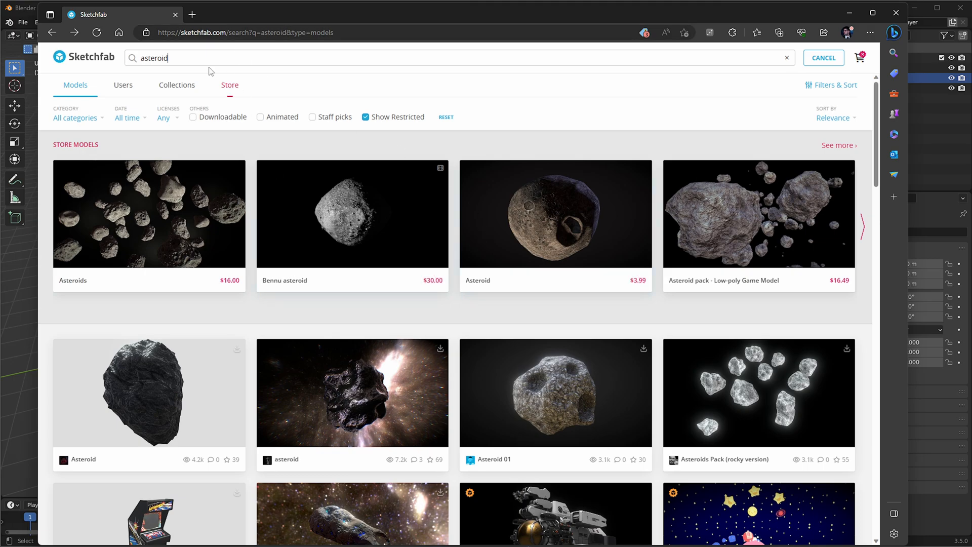
On Sketchfab, browse the asteroid model results and open the Asteroids Pack (rocky version) page
scroll(858, 391, "down", 3)
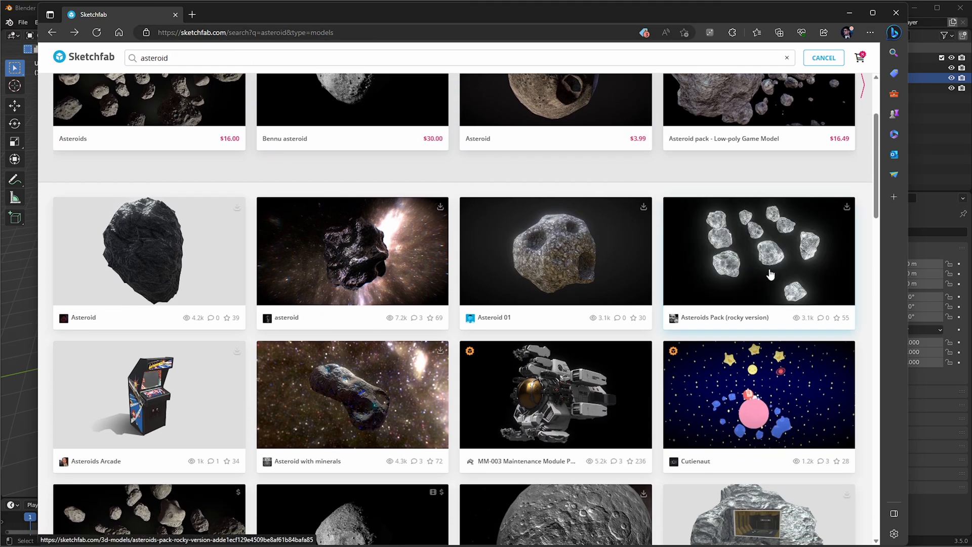
scroll(692, 262, "down", 2)
scroll(493, 326, "down", 7)
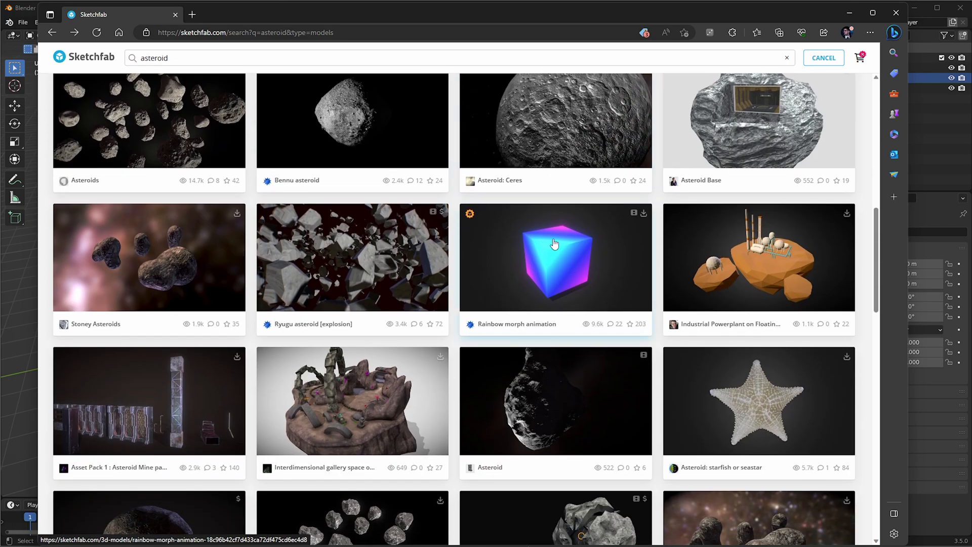
scroll(555, 244, "down", 3)
scroll(551, 264, "down", 3)
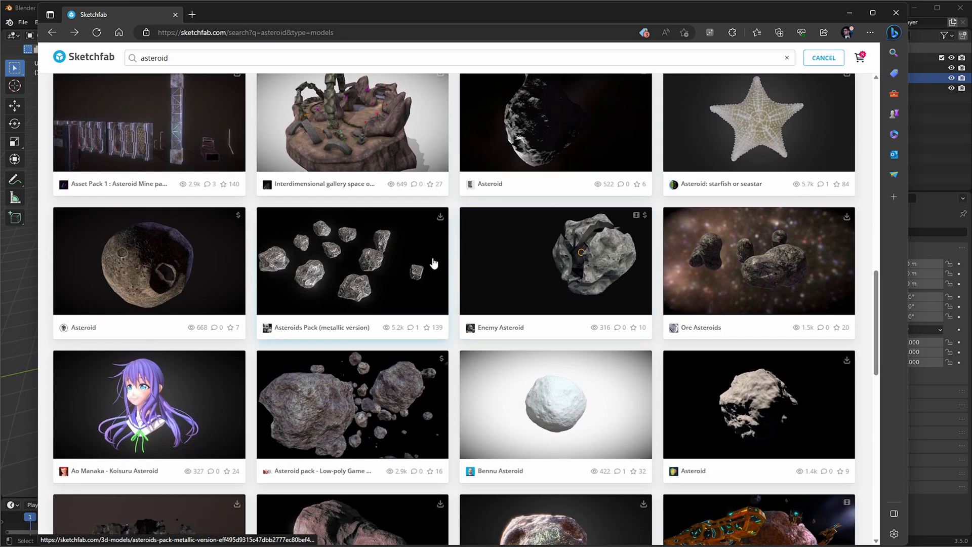
scroll(434, 262, "up", 12)
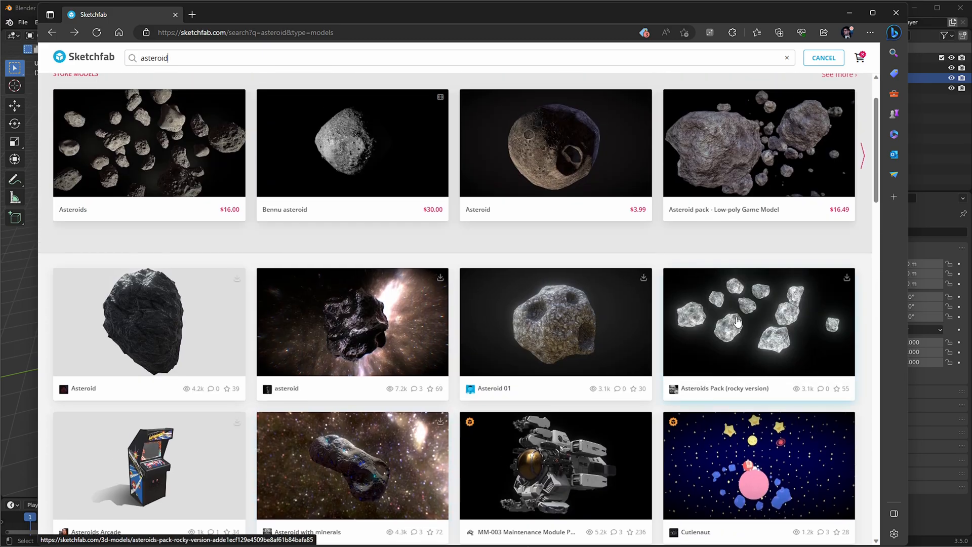
left_click(737, 322)
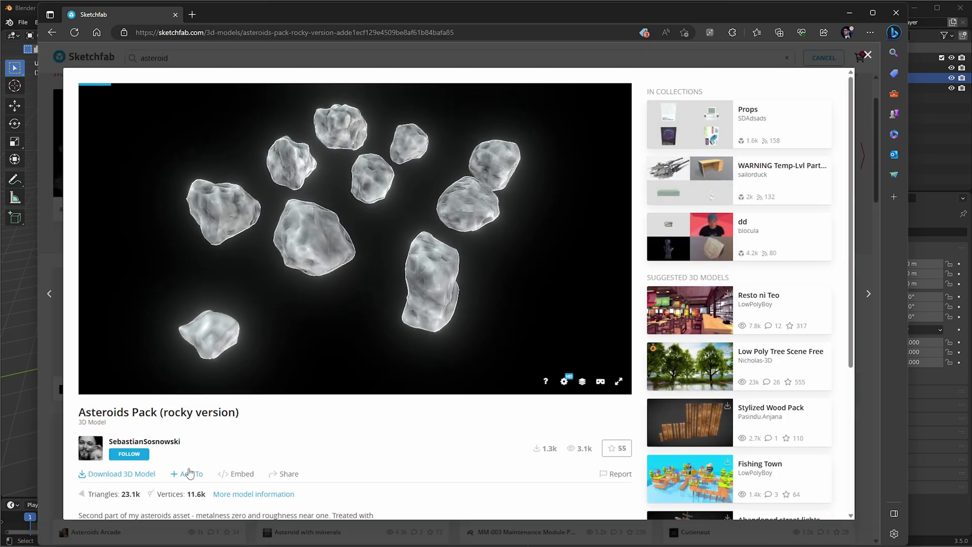
Display the asteroid pack as a wireframe in the Model Inspector, and bring up its download options
scroll(188, 474, "down", 1)
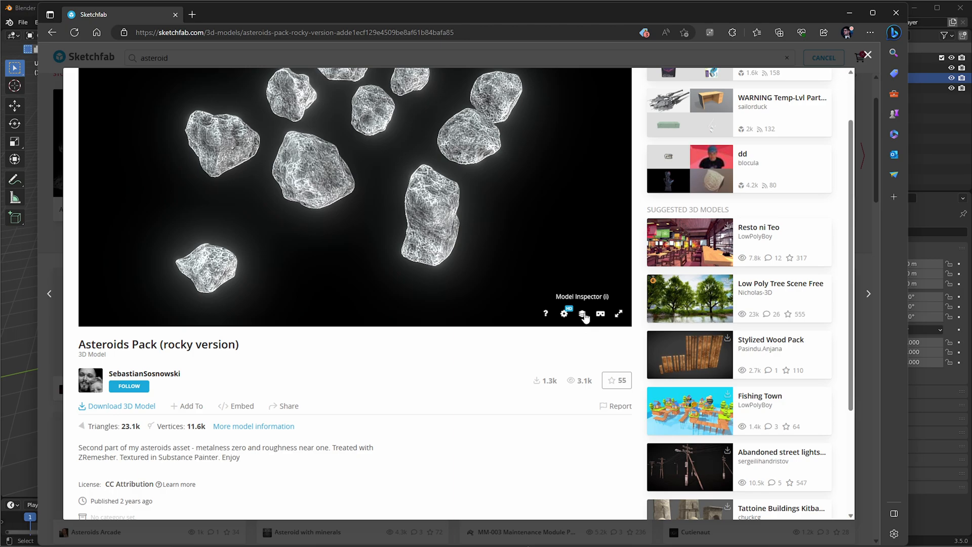
left_click(582, 314)
scroll(121, 252, "down", 2)
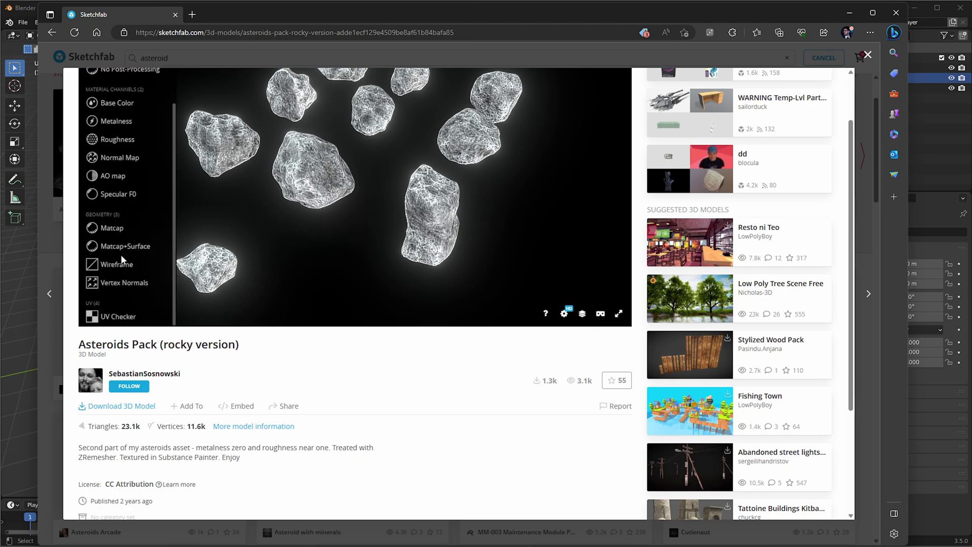
left_click(115, 263)
scroll(407, 200, "down", 3)
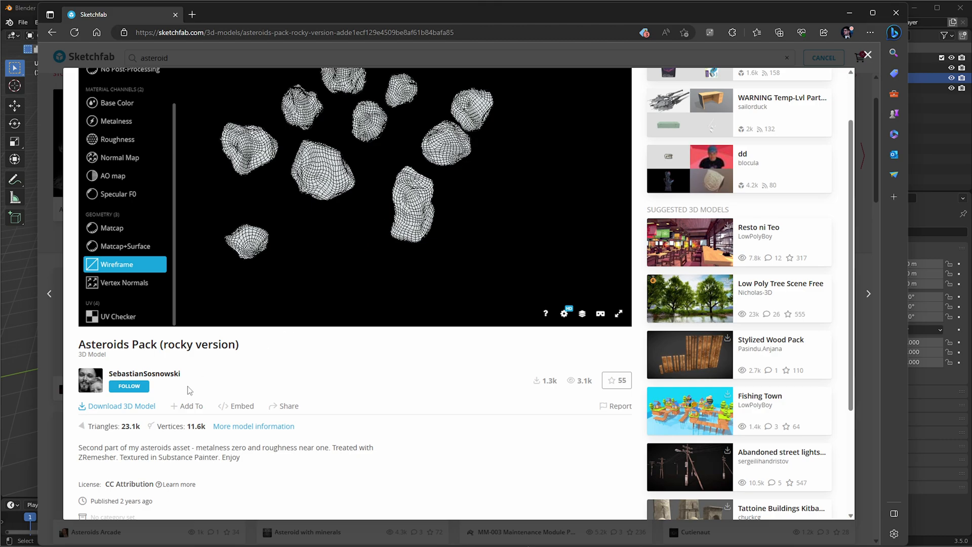
left_click(113, 409)
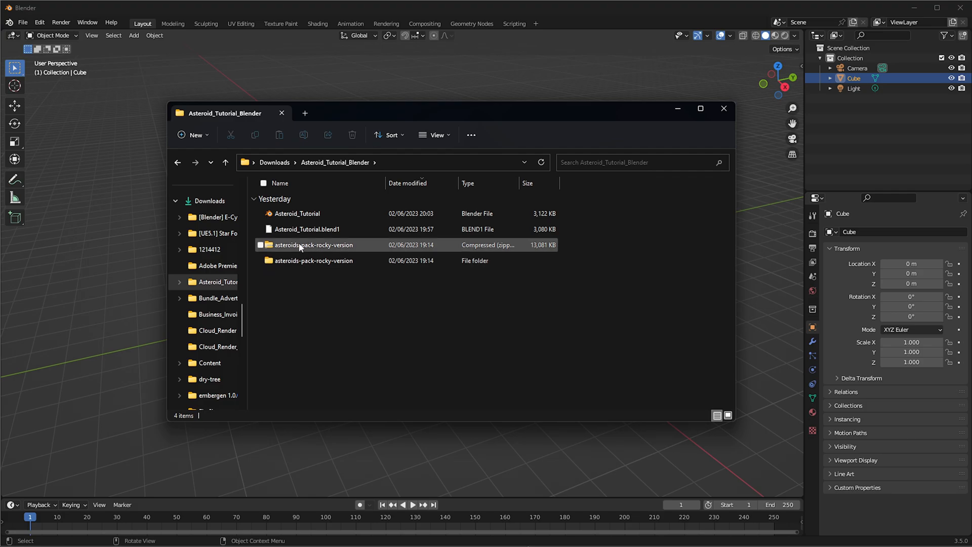
In File Explorer, check the extraction options for the zipped asteroids-pack-rocky-version archive in the Asteroid_Tutorial_Blender folder
left_click(301, 246)
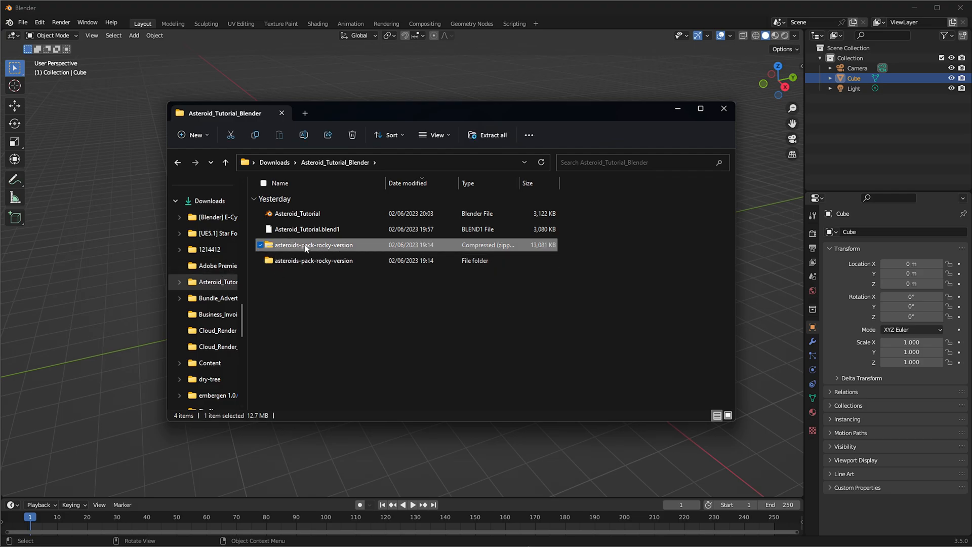
right_click(322, 247)
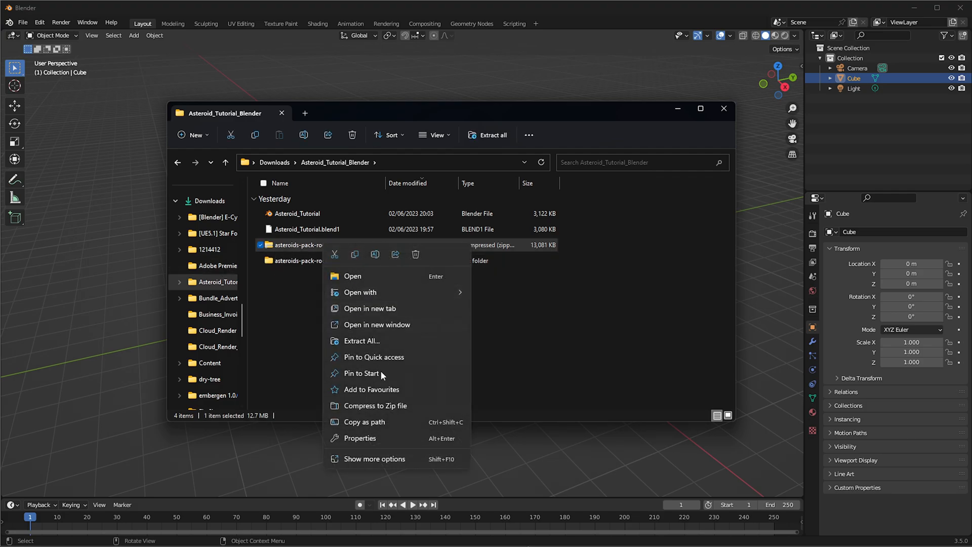
left_click(390, 458)
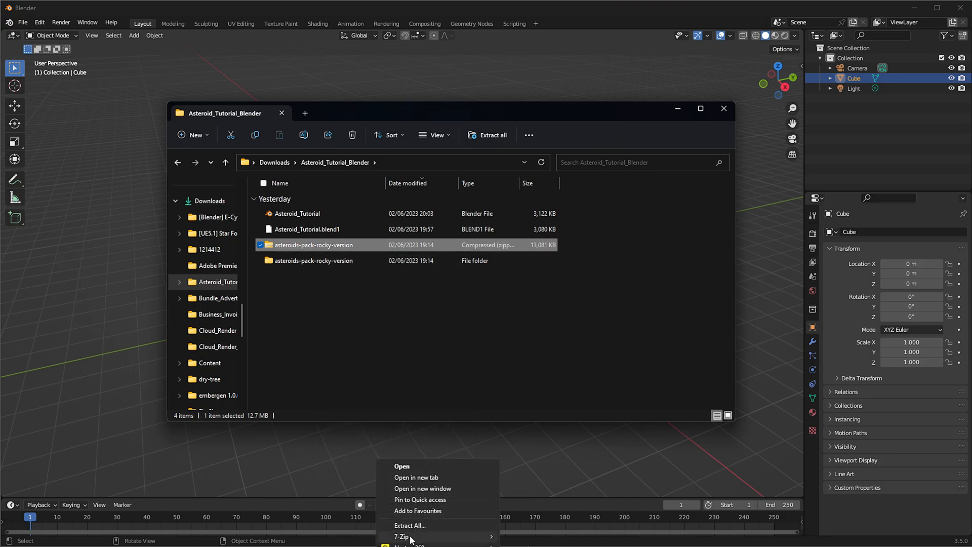
left_click(354, 328)
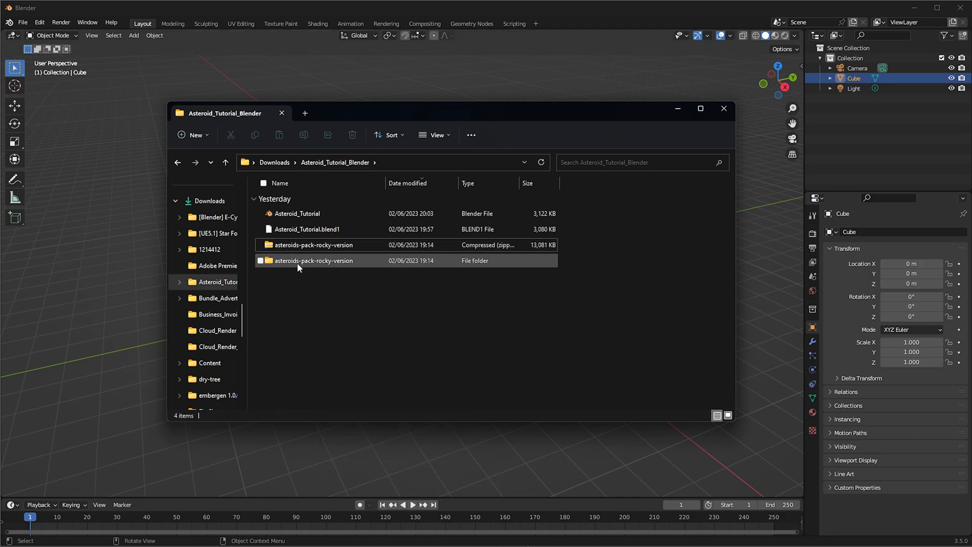
Look through the source and textures subfolders of the extracted asteroids-pack-rocky-version folder
double_click(293, 261)
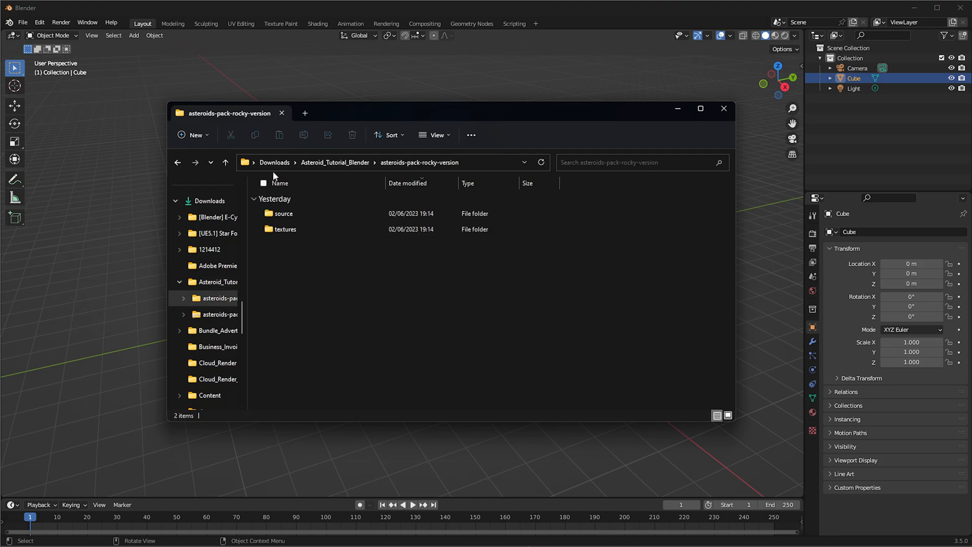
double_click(282, 217)
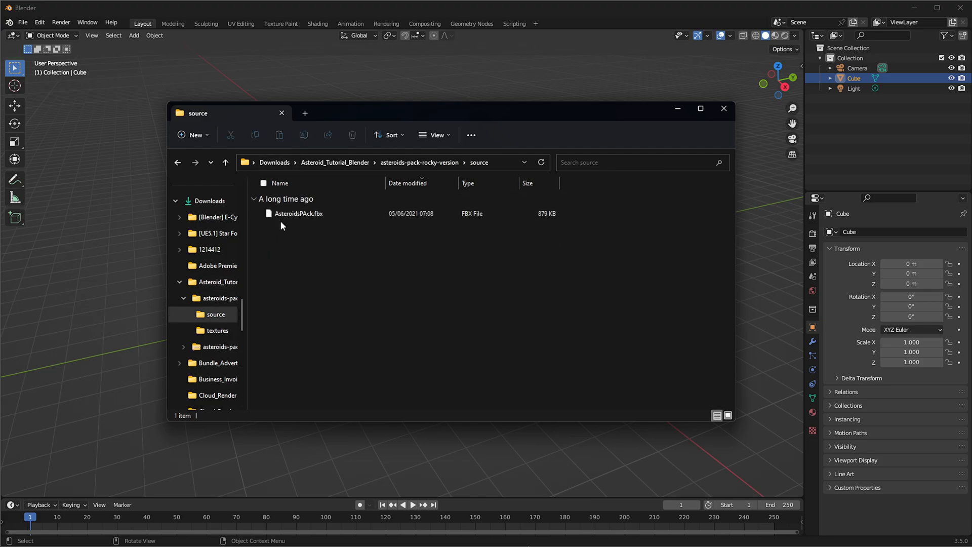
left_click(397, 163)
double_click(302, 232)
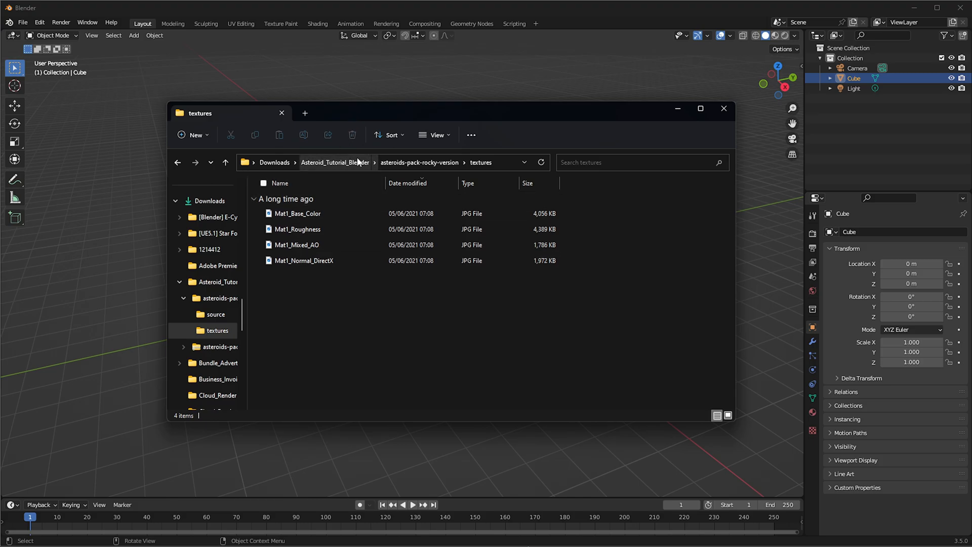
Return to the pack's source folder, select its full folder path, and switch back to Blender
left_click(405, 163)
double_click(327, 212)
left_click(495, 162)
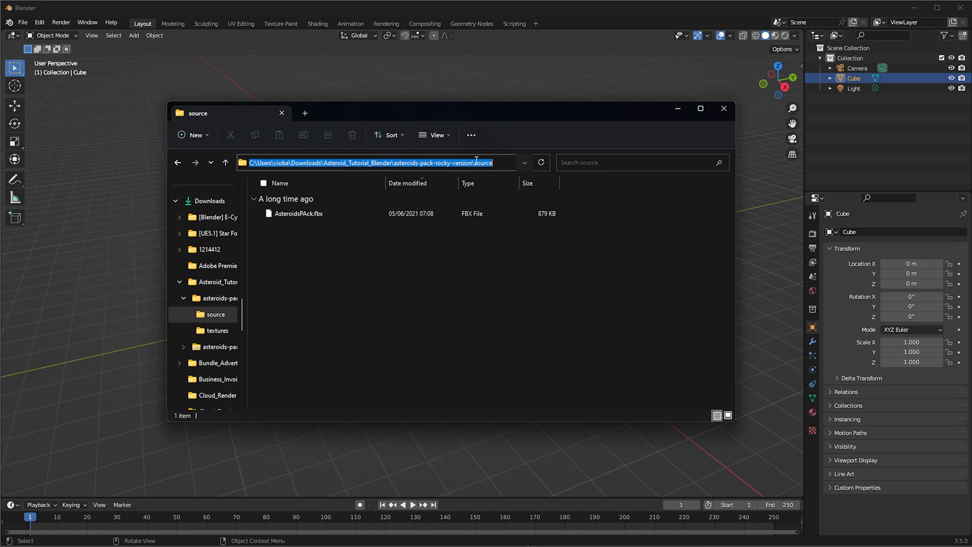
left_click(482, 100)
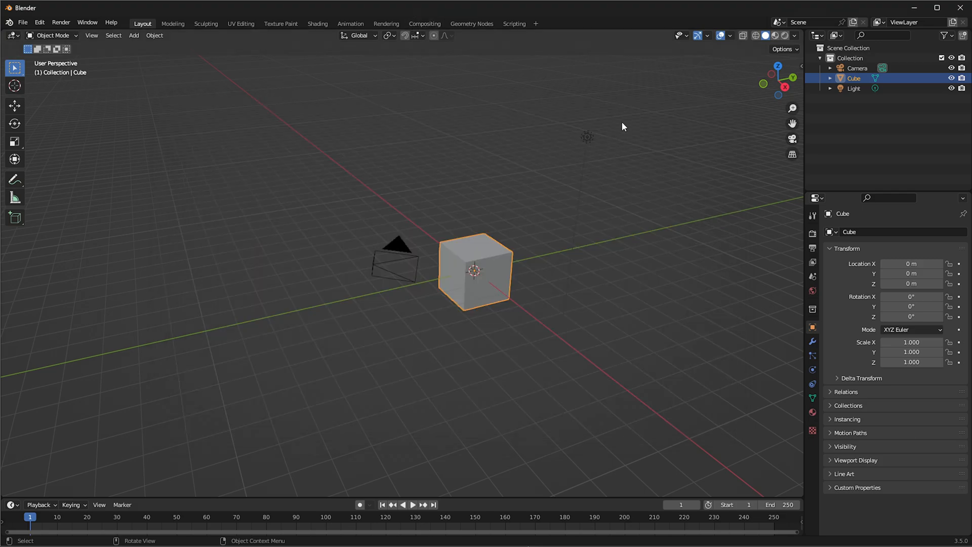
Delete all the default scene objects, including the cube, camera and light
left_click_drag(666, 77, 310, 391)
key("x")
left_click(311, 391)
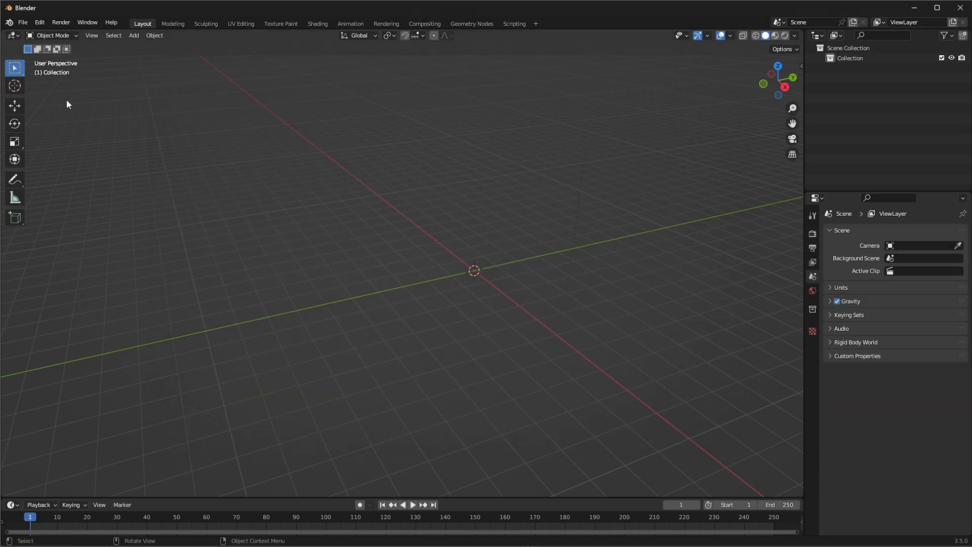
Import the AsteroidsPAck FBX file from the copied asteroids-pack-rocky-version source folder path
left_click(21, 21)
mouse_move(49, 160)
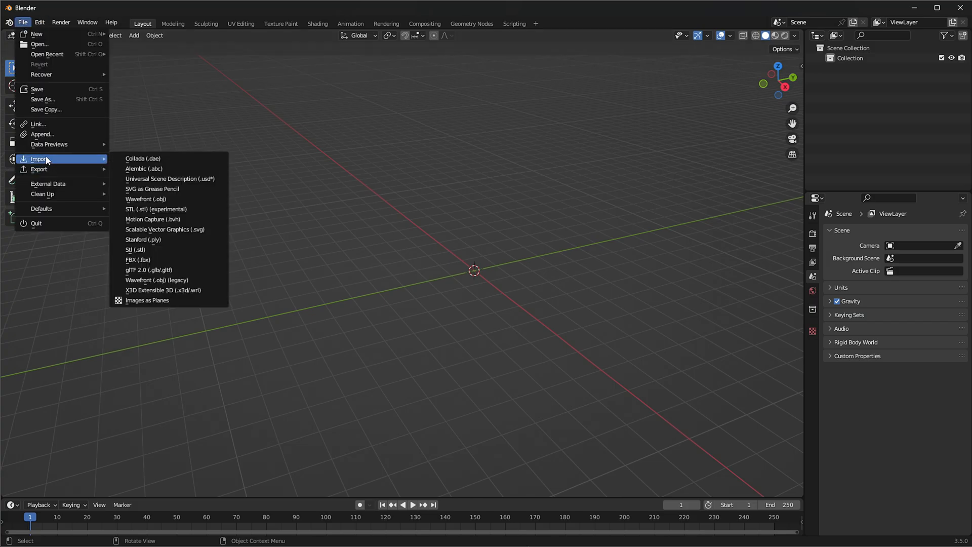
left_click(134, 260)
left_click(455, 143)
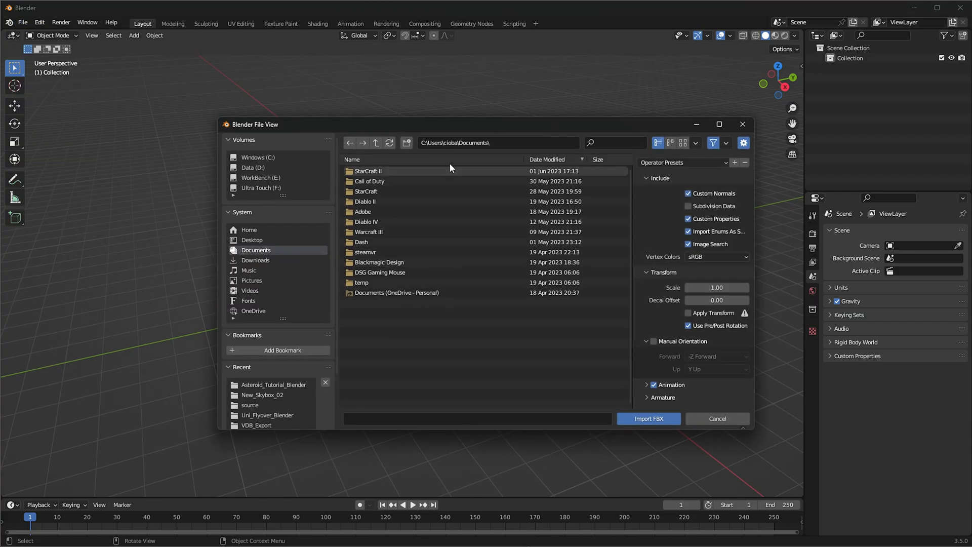
key("ctrl+v")
left_click(399, 156)
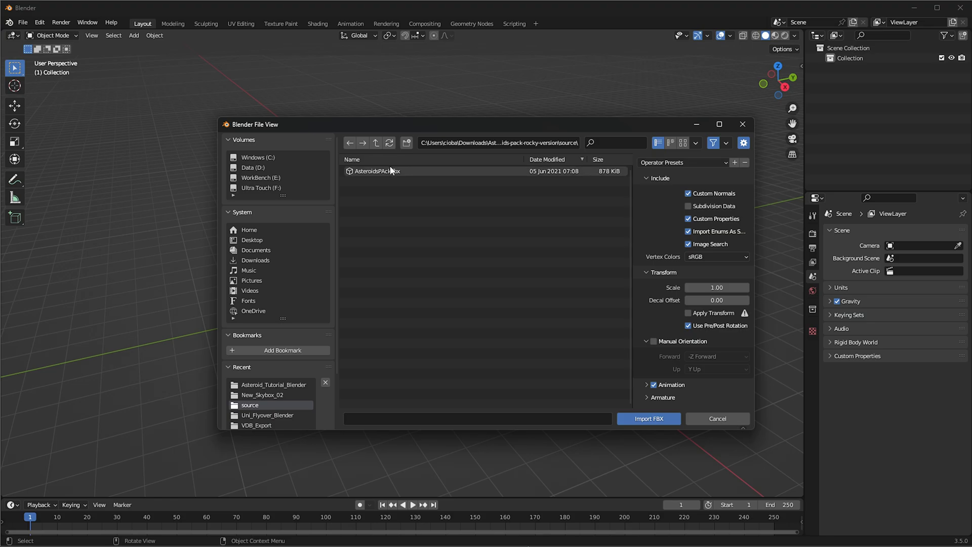
double_click(364, 173)
scroll(487, 214, "down", 6)
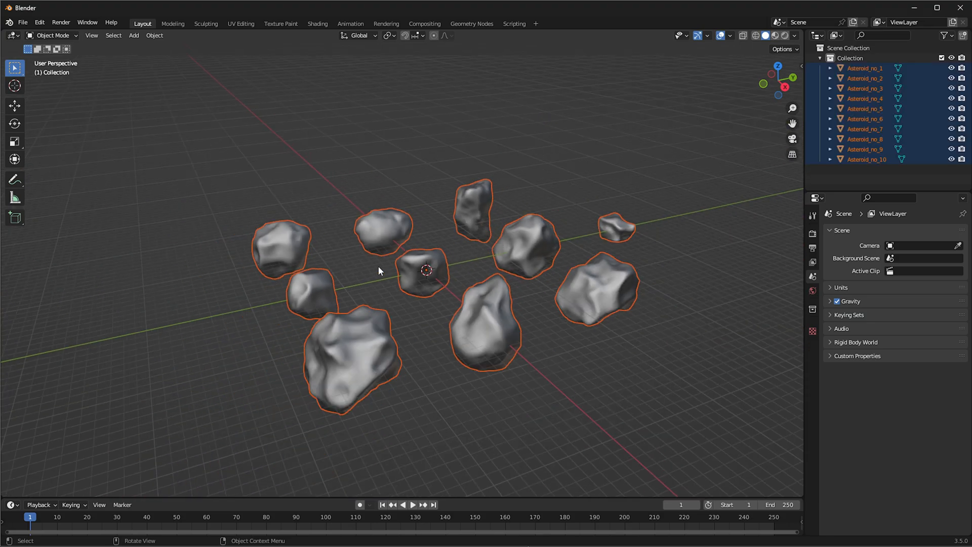
Rename the collection holding the asteroids to Asteroid_Pack and exclude it from the view layer
middle_click_drag(382, 262, 475, 281)
left_click(813, 168)
left_click(849, 60)
double_click(849, 59)
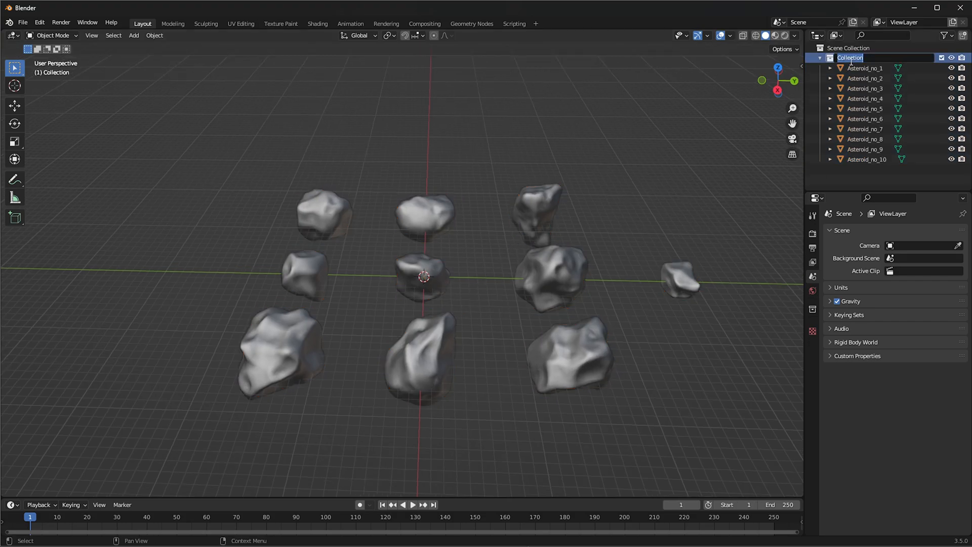
type("Asteroid_Pack")
key("Return")
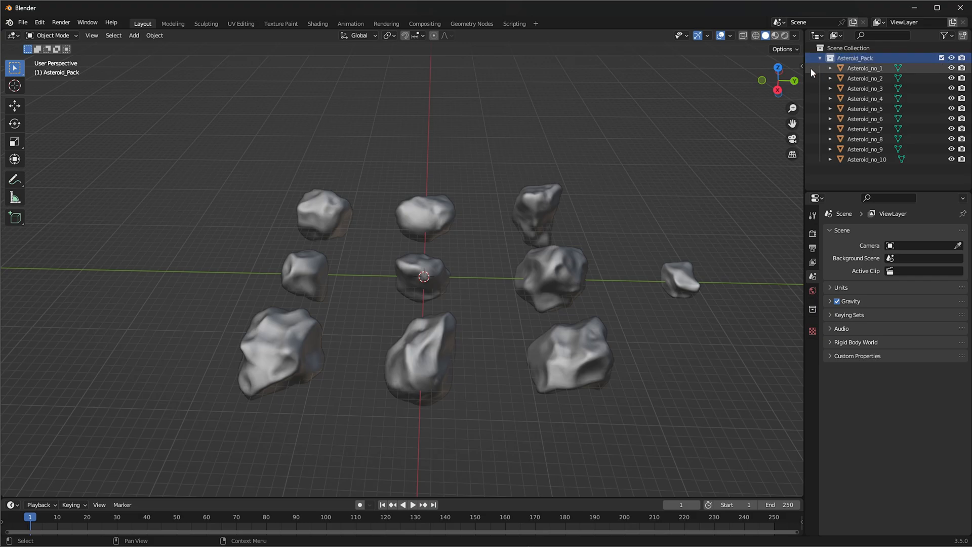
left_click(941, 58)
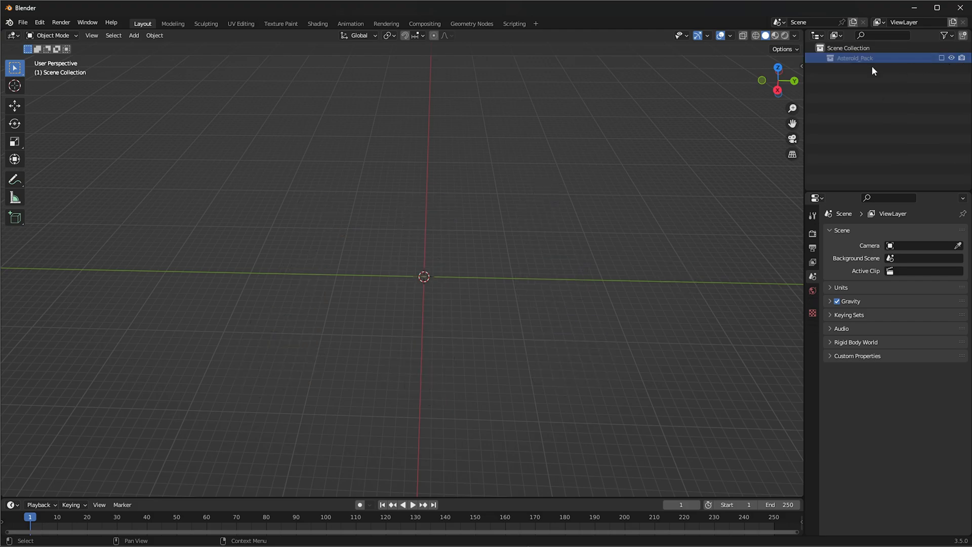
Create a new collection in the scene and name it Particle_System
right_click(879, 98)
left_click(870, 94)
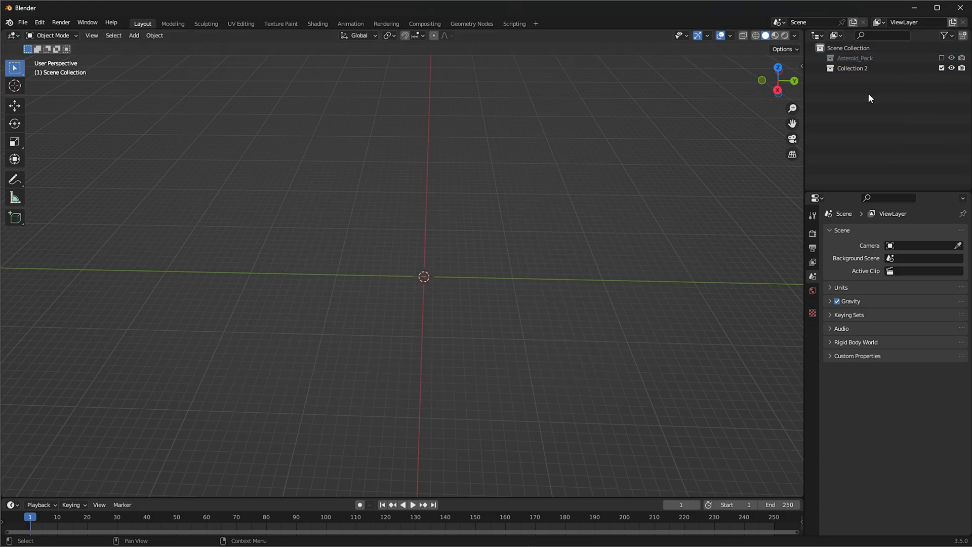
double_click(846, 67)
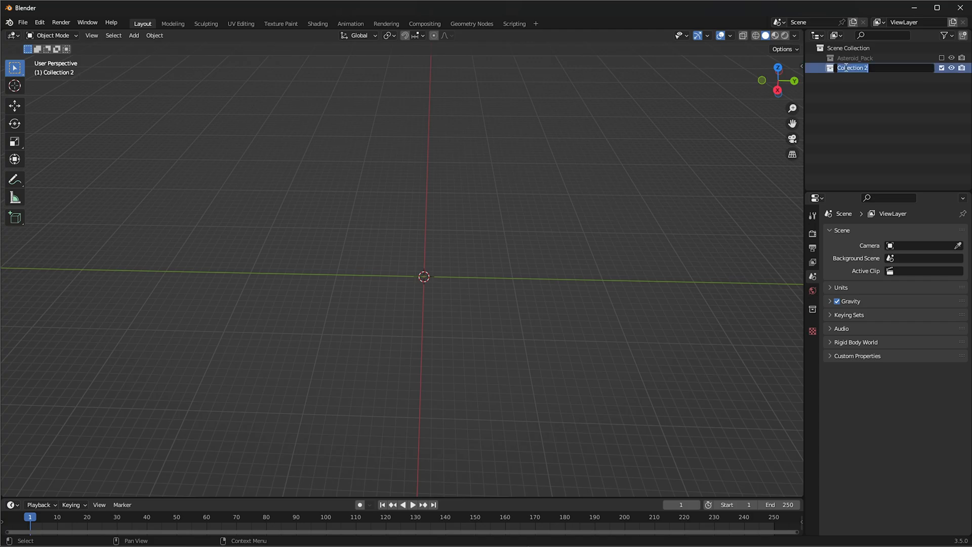
type("POaem")
key("Return")
Add a cylinder mesh at the world origin in the Particle_System collection
middle_click_drag(432, 281, 448, 272)
key("shift+a")
mouse_move(448, 274)
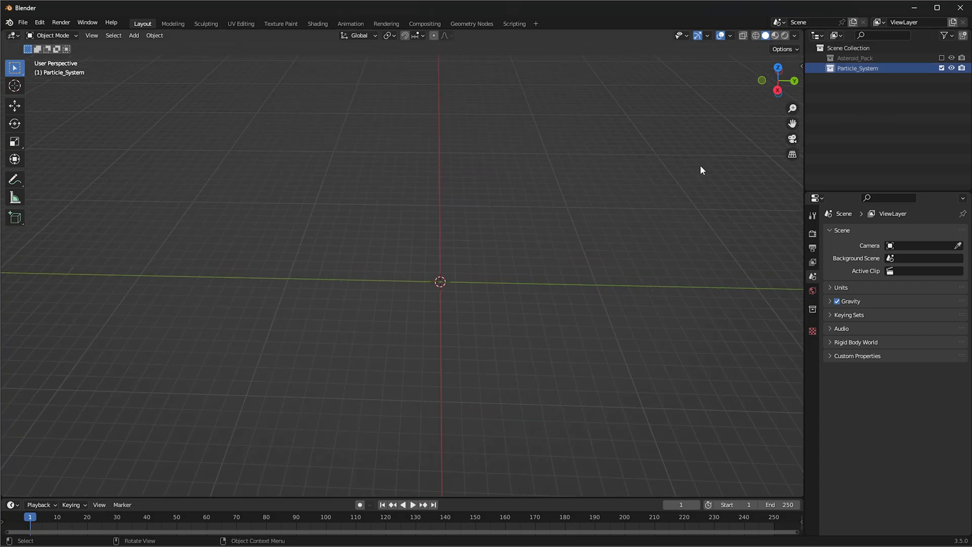
middle_click_drag(459, 276, 463, 275)
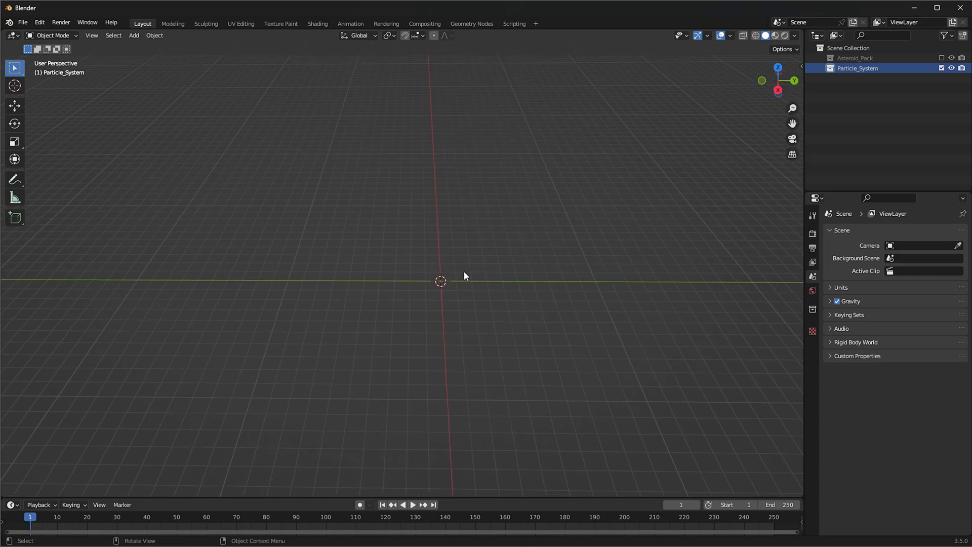
key("shift+a")
mouse_move(463, 271)
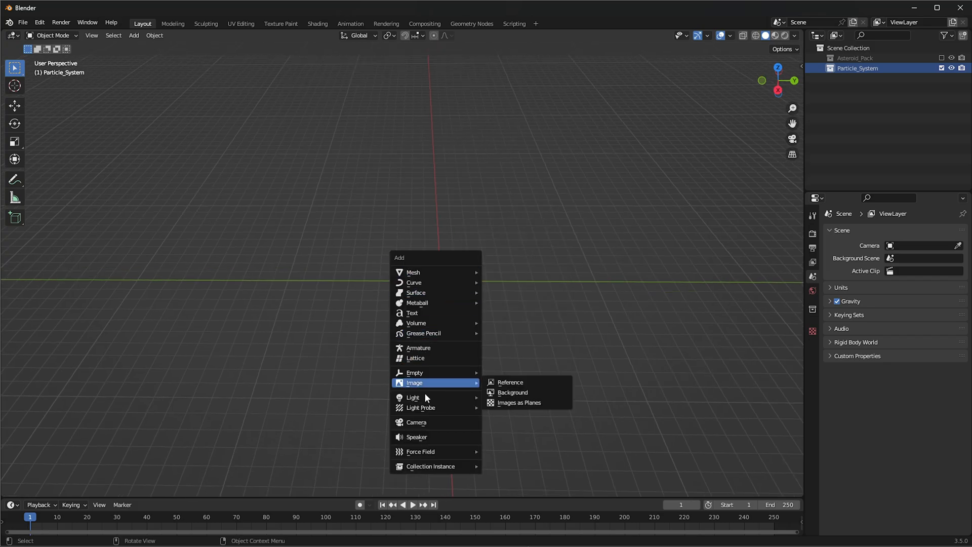
mouse_move(429, 272)
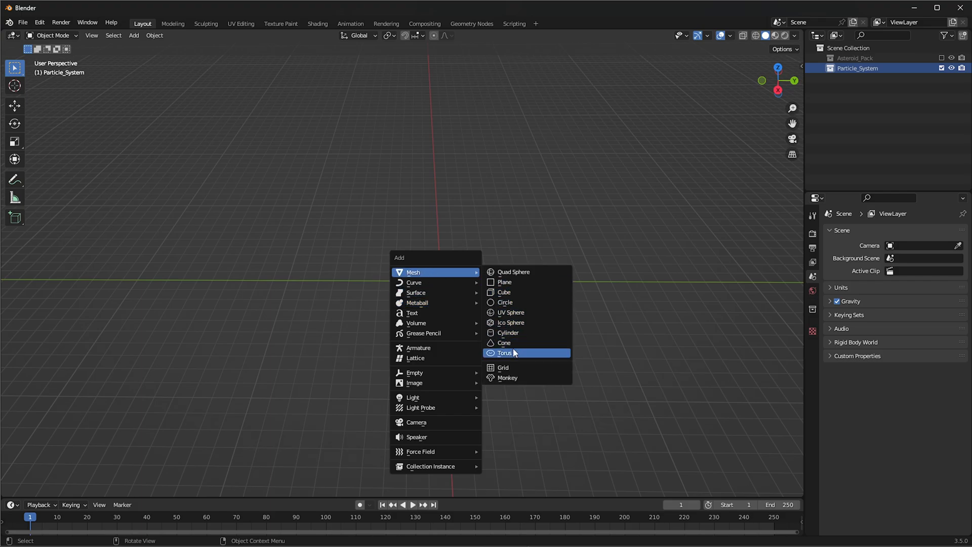
left_click(514, 332)
Enter face editing on the cylinder and delete its top cap face
scroll(521, 265, "up", 8)
middle_click_drag(390, 208, 594, 218)
scroll(582, 219, "up", 1)
key("Tab")
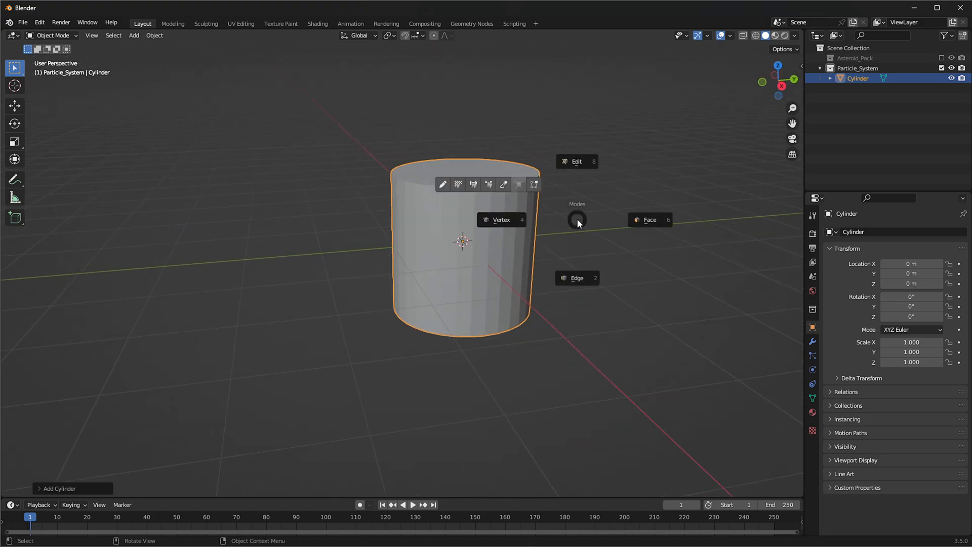
left_click(639, 223)
middle_click_drag(603, 211, 539, 226)
left_click(491, 234)
scroll(493, 228, "up", 4)
key("x")
left_click(547, 242)
In edge mode, select the cylinder's open top rim and extrude it inward by scaling, leaving a small central hole
key("Tab")
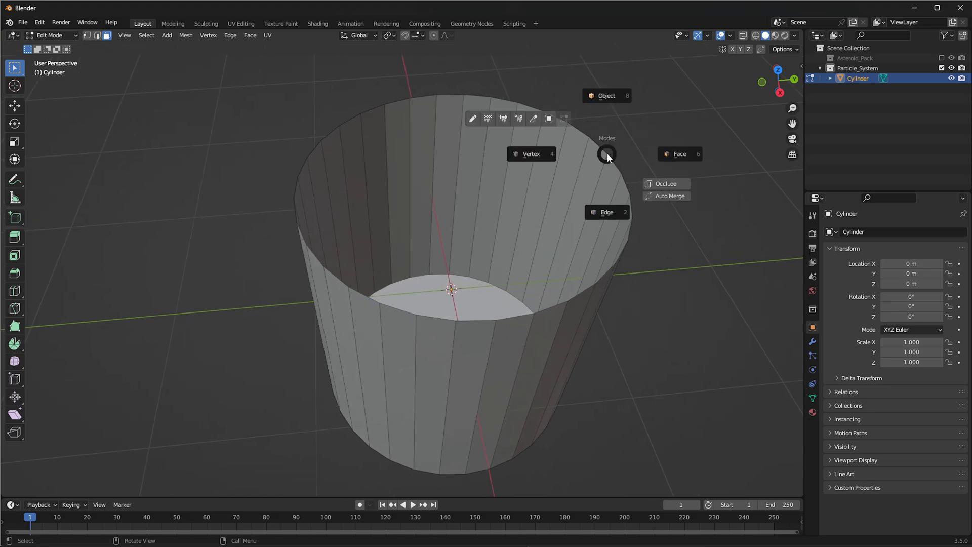
left_click(605, 210)
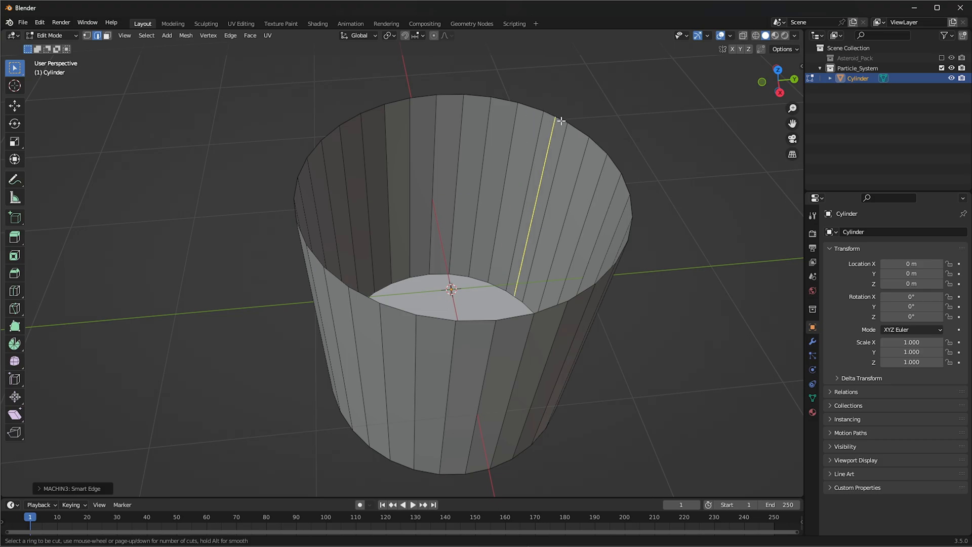
right_click(604, 166)
left_click(575, 127)
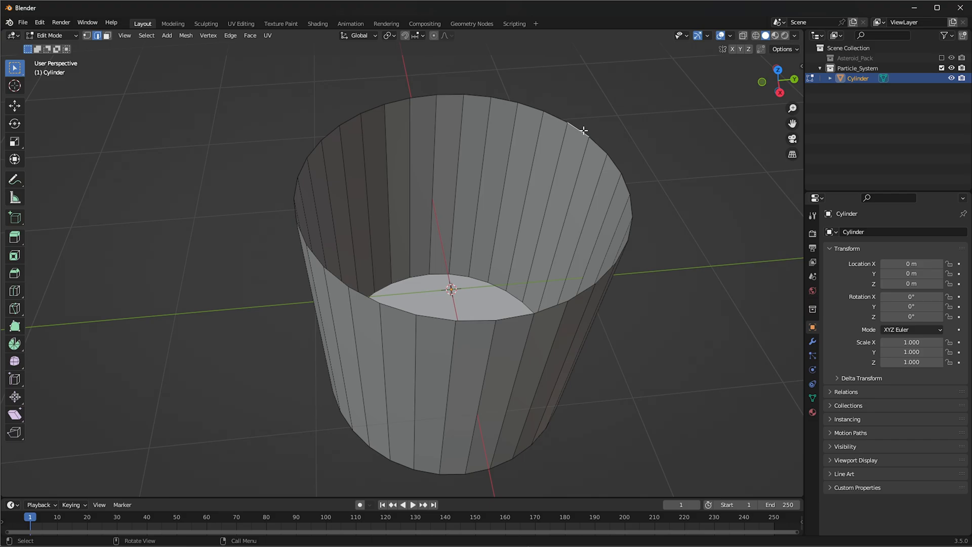
left_click(583, 130, "alt")
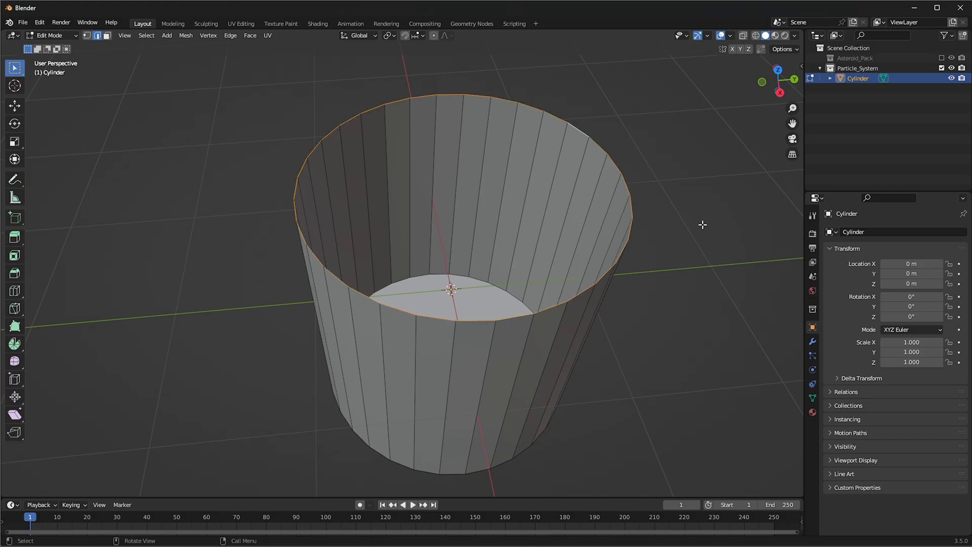
key("e")
key("s")
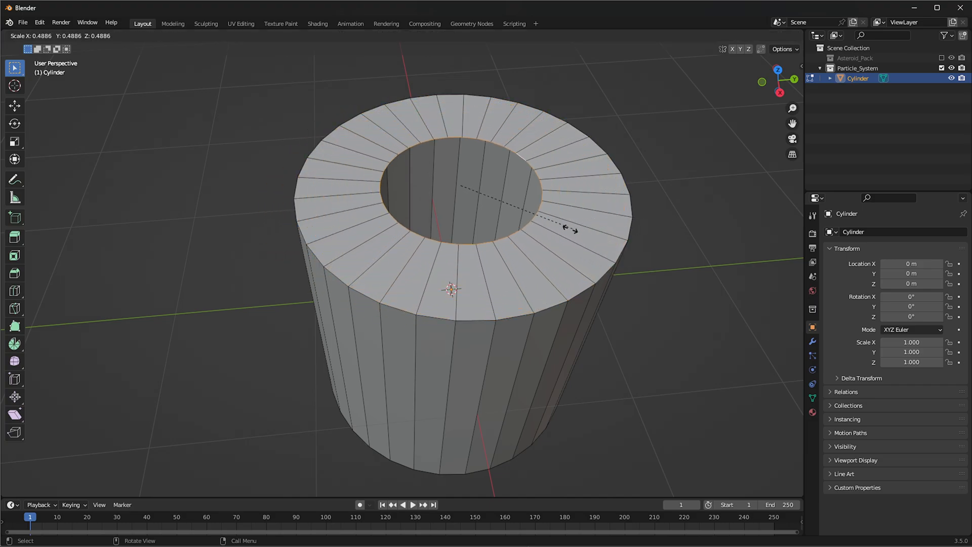
left_click(503, 214)
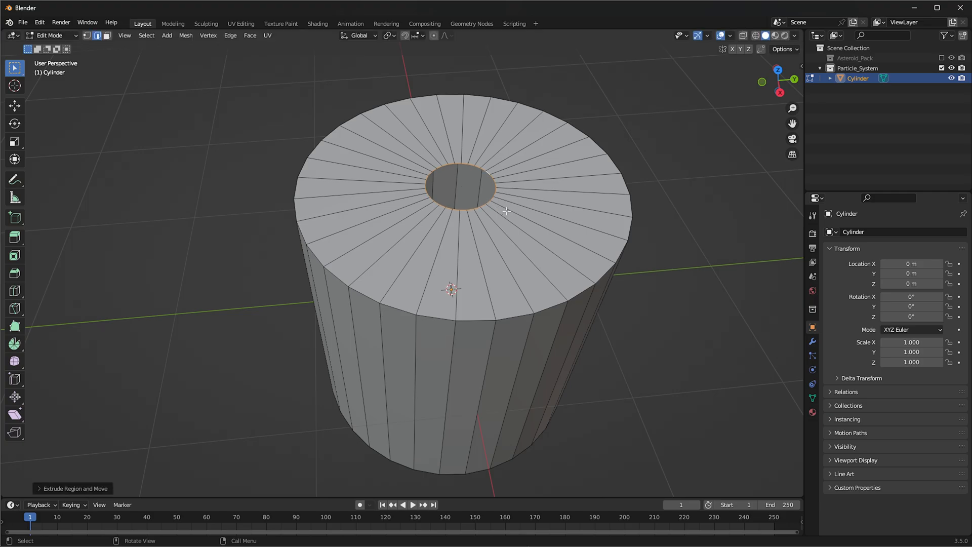
Cut two concentric edge loops into the cylinder's top, one near the outer rim and one about midway to the hole
scroll(647, 256, "up", 2)
key("ctrl+r")
left_click(667, 246)
right_click(668, 246)
key("s")
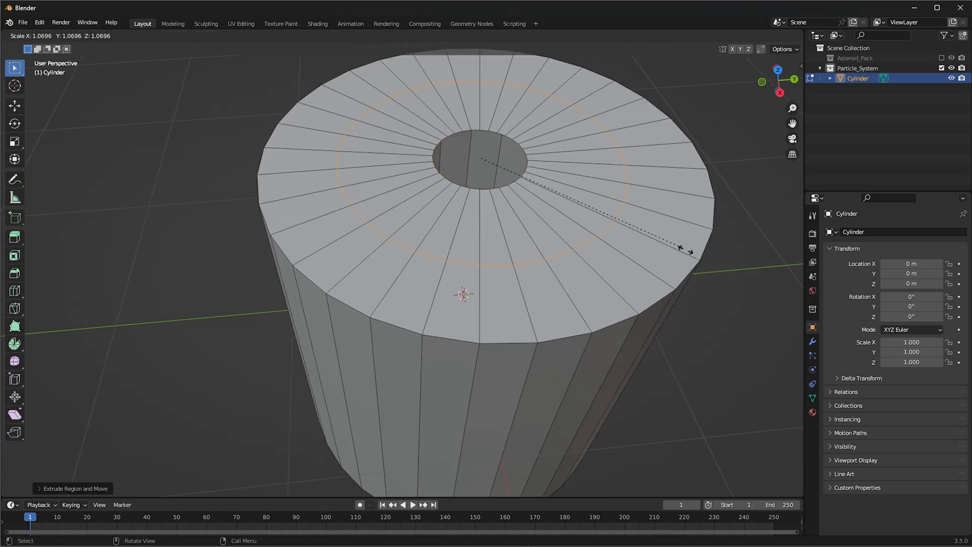
right_click(749, 267)
key("g")
key("g")
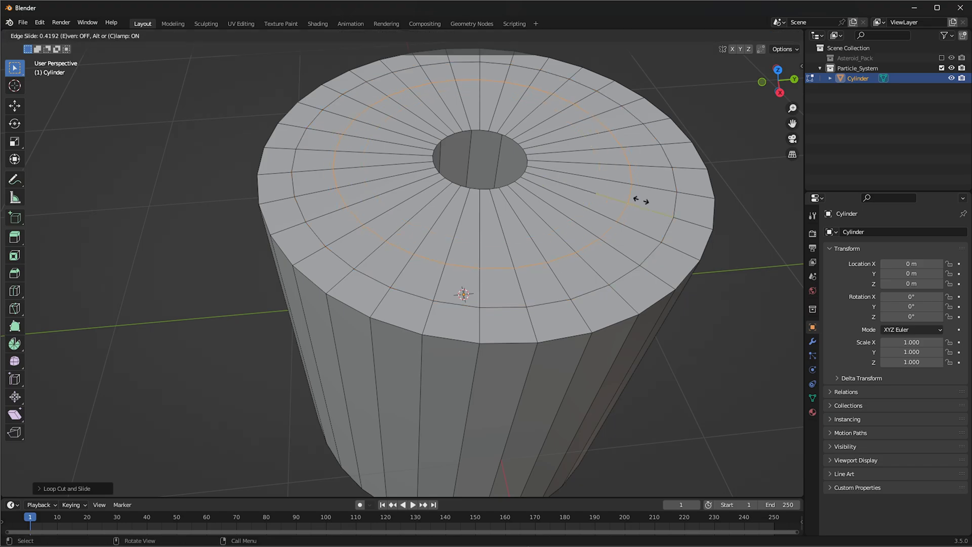
left_click(632, 199)
Cut two more edge loops into the top, one just inside the middle loop and one close to the central hole
key("ctrl+r")
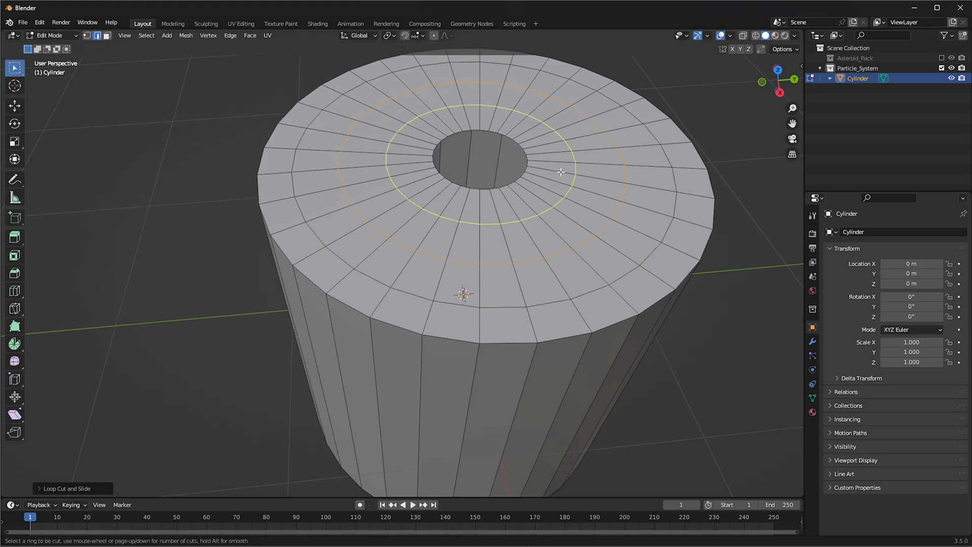
left_click(561, 172)
left_click(589, 198)
key("ctrl+r")
left_click(566, 176)
left_click(548, 178)
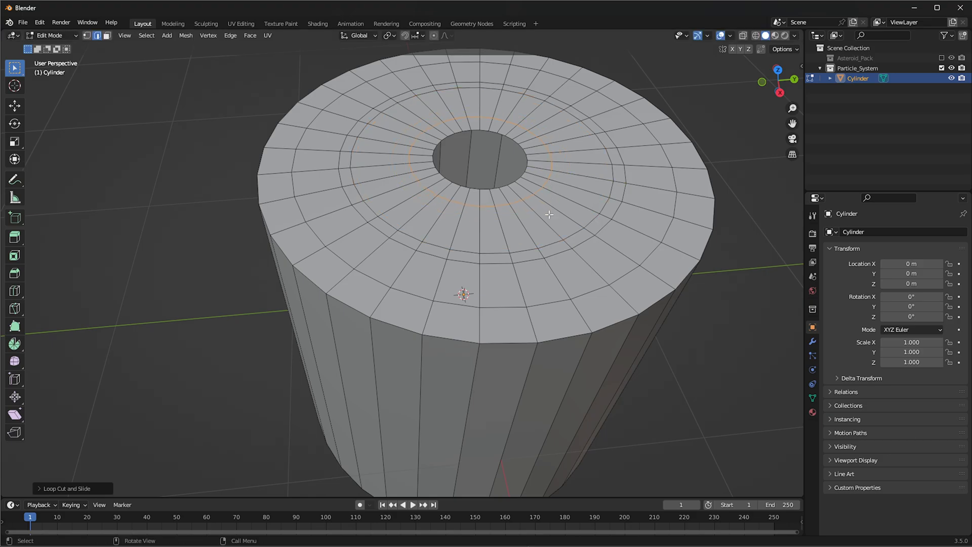
middle_click_drag(557, 201, 542, 204)
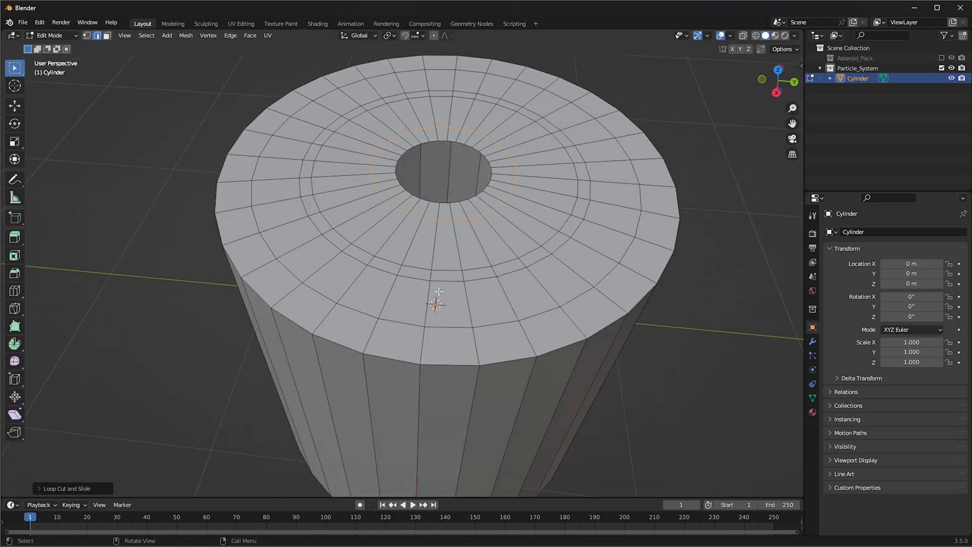
Switch to face selection and loop-select the wide ring of faces inside the cylinder's outermost top ring
key("ctrl+Tab")
left_click(490, 227)
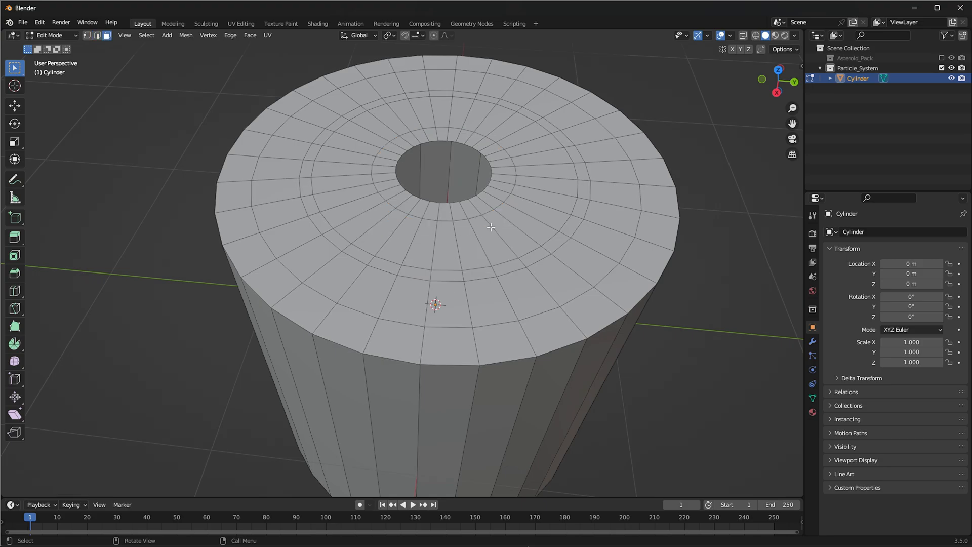
left_click(523, 344)
left_click(528, 302)
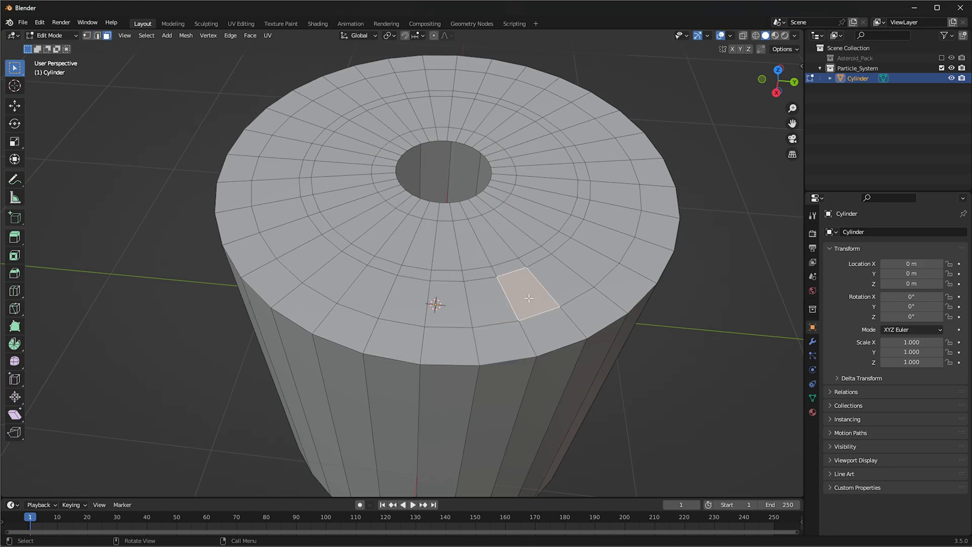
left_click(528, 300, "alt")
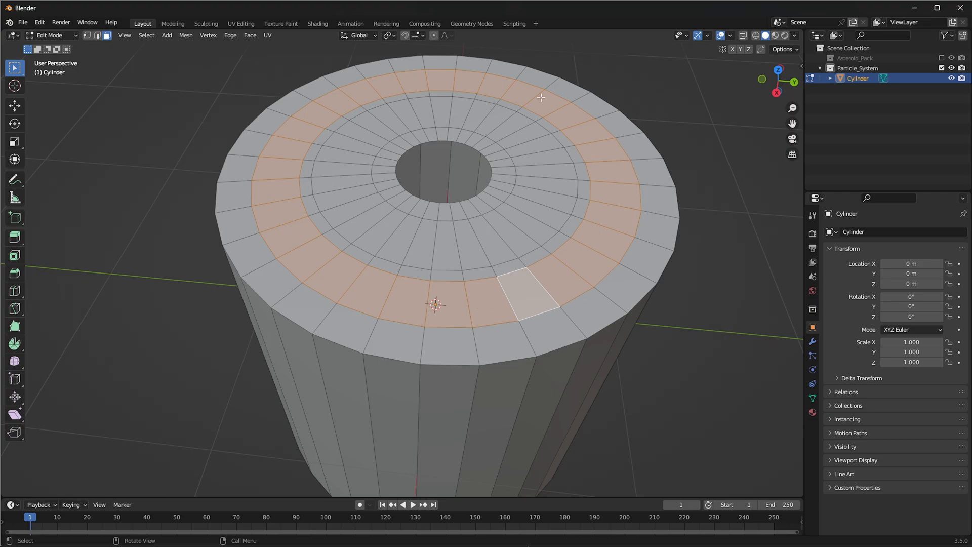
Try loop-selecting faces from several starting faces on the narrow ring of the cylinder's top
left_click(480, 272)
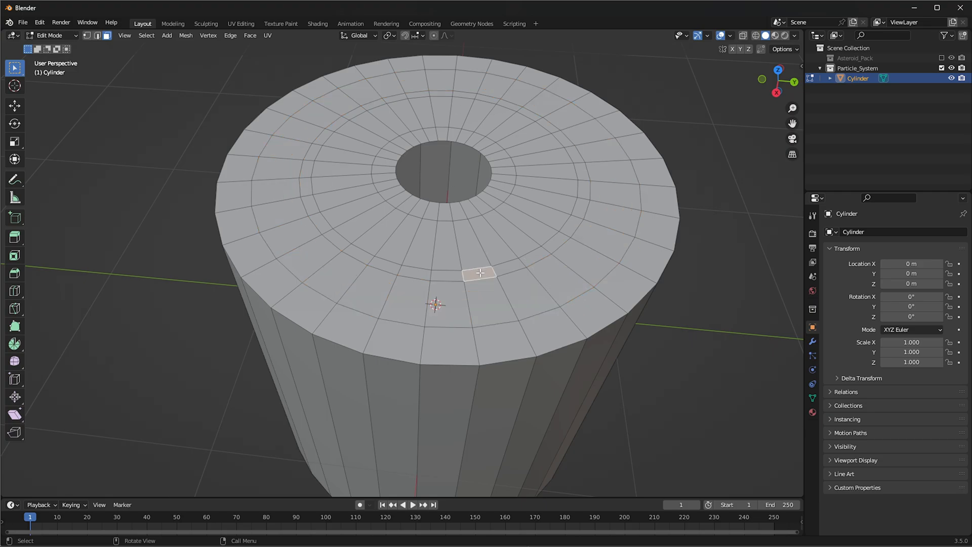
left_click(480, 273, "alt")
left_click(480, 273)
left_click(511, 265, "alt")
left_click(510, 265)
left_click(560, 239, "ctrl")
left_click(570, 222, "ctrl+alt")
left_click(559, 231)
left_click(559, 237)
left_click(559, 237, "alt")
left_click(534, 254)
left_click(533, 255, "alt")
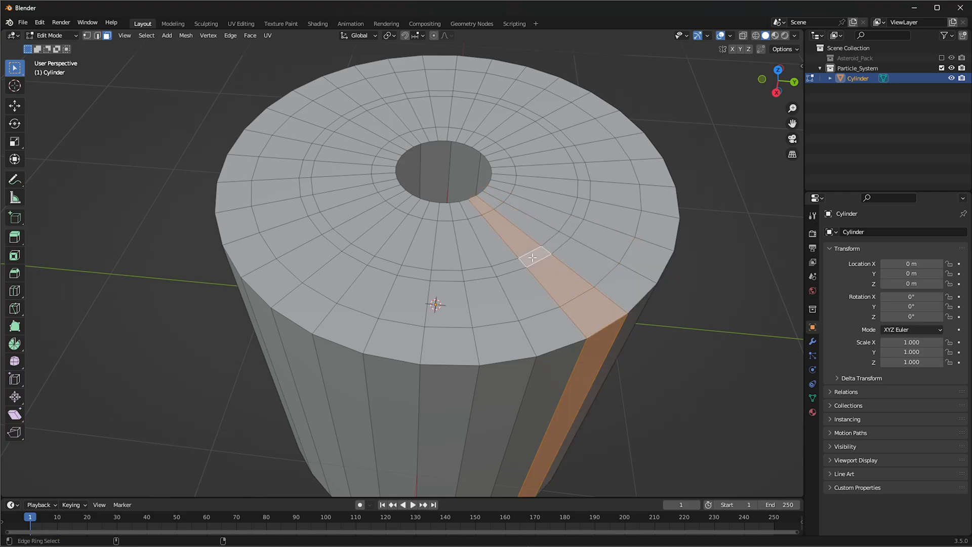
Pick individual faces along the narrow top ring, and loop-select the radial strip crossing its front part
left_click(514, 269)
left_click(470, 271, "ctrl")
left_click(469, 272, "ctrl")
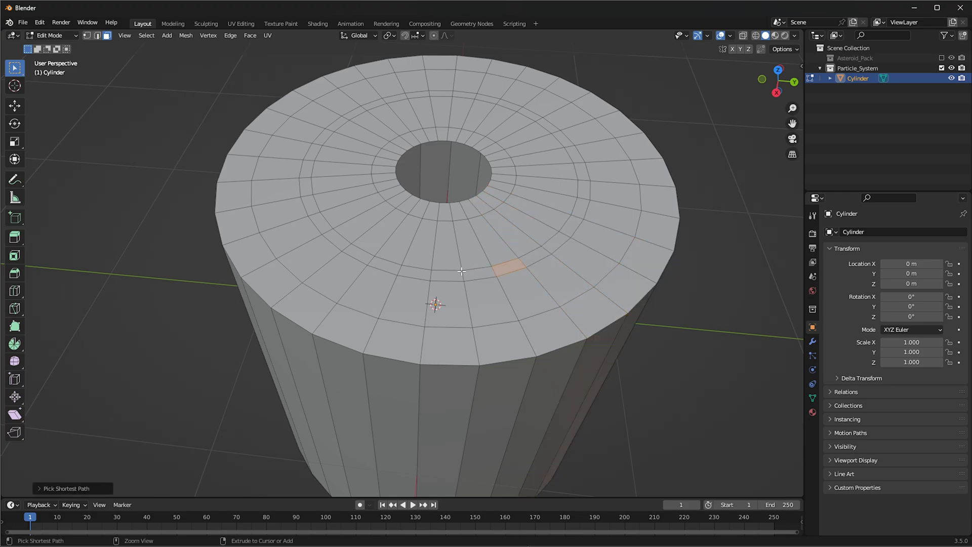
left_click(413, 273)
left_click(446, 275, "ctrl")
left_click(477, 273, "alt")
left_click(515, 269, "ctrl+alt")
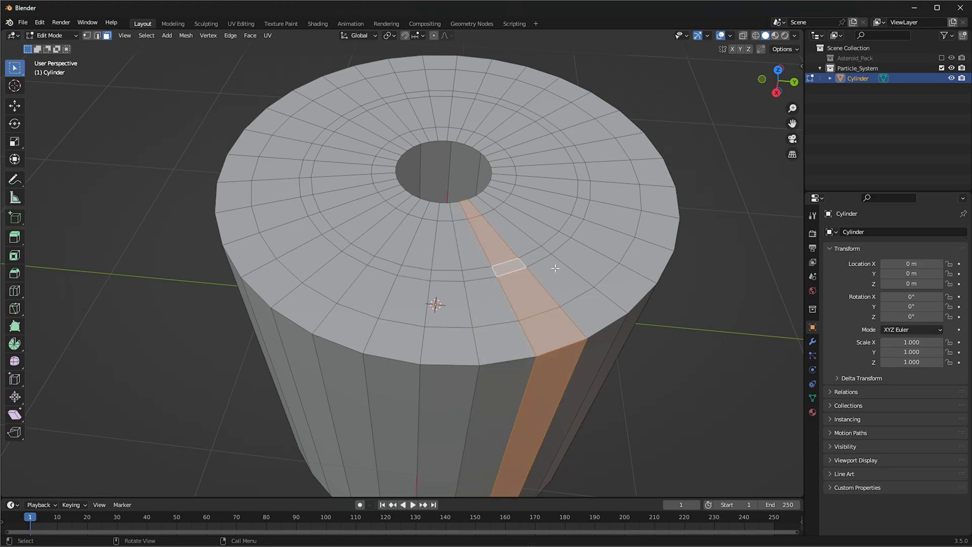
Loop-select the neighbouring radial face strip running from the central hole across the top and down the cylinder's side
left_click(563, 280, "ctrl")
left_click(566, 279, "ctrl+alt")
left_click(613, 310, "alt")
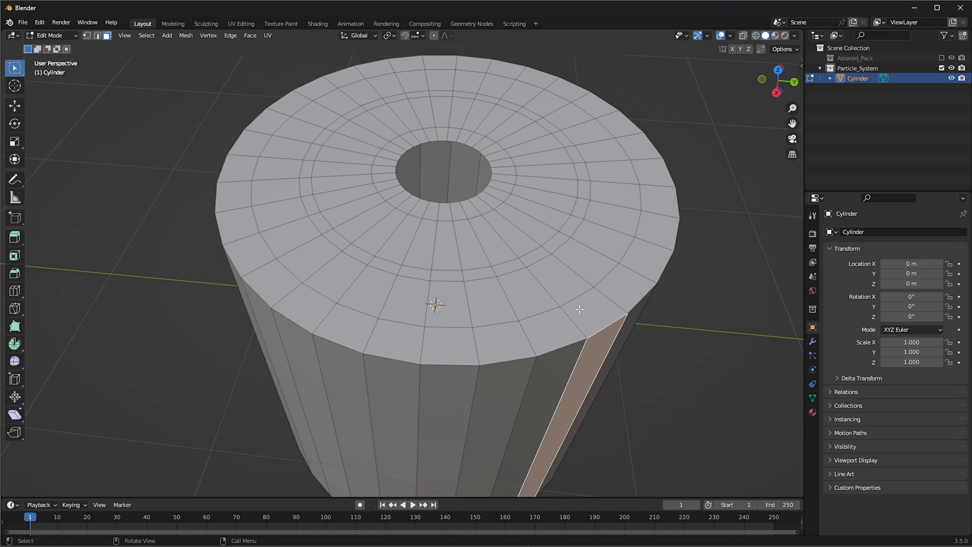
left_click(586, 301)
left_click(586, 301, "alt")
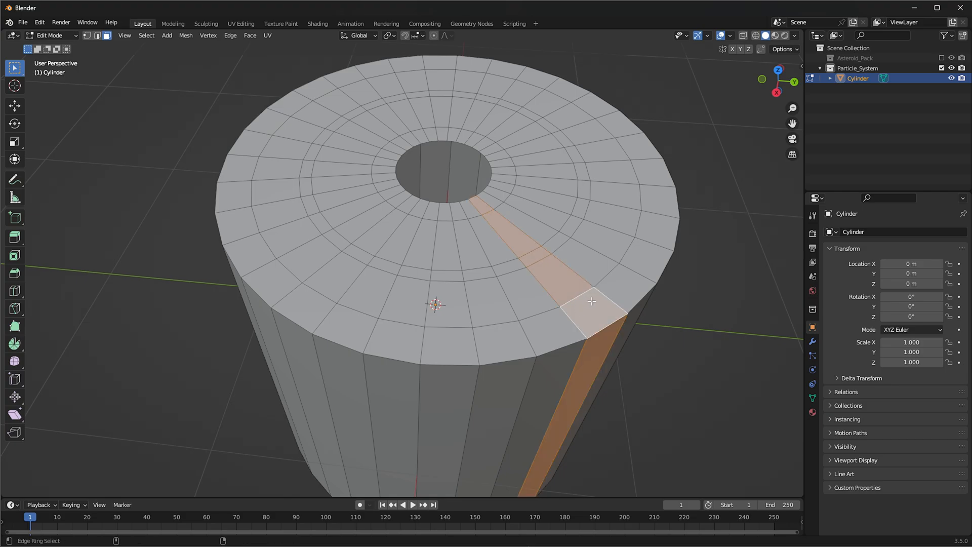
Loop-select the outermost ring of faces on the cylinder's top and delete those faces
left_click(628, 282)
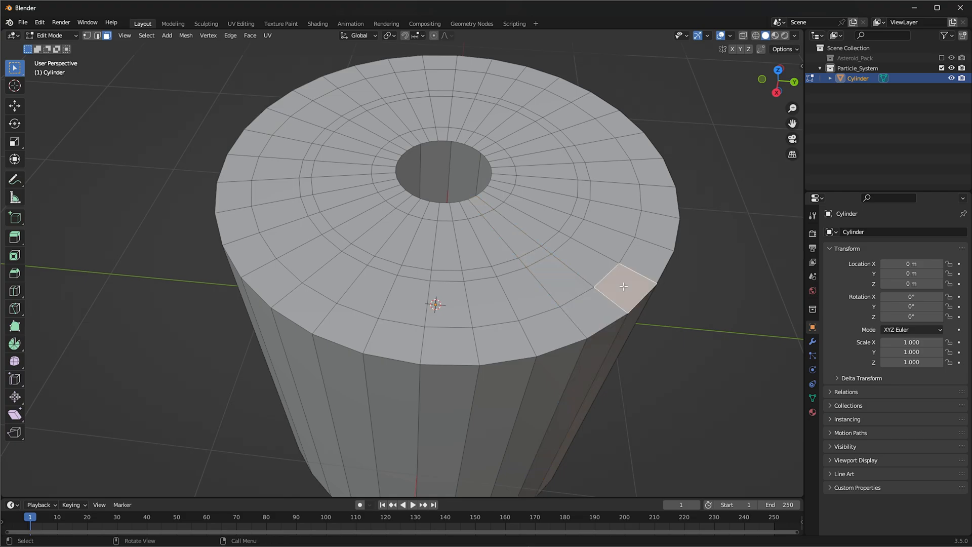
left_click(645, 257, "alt")
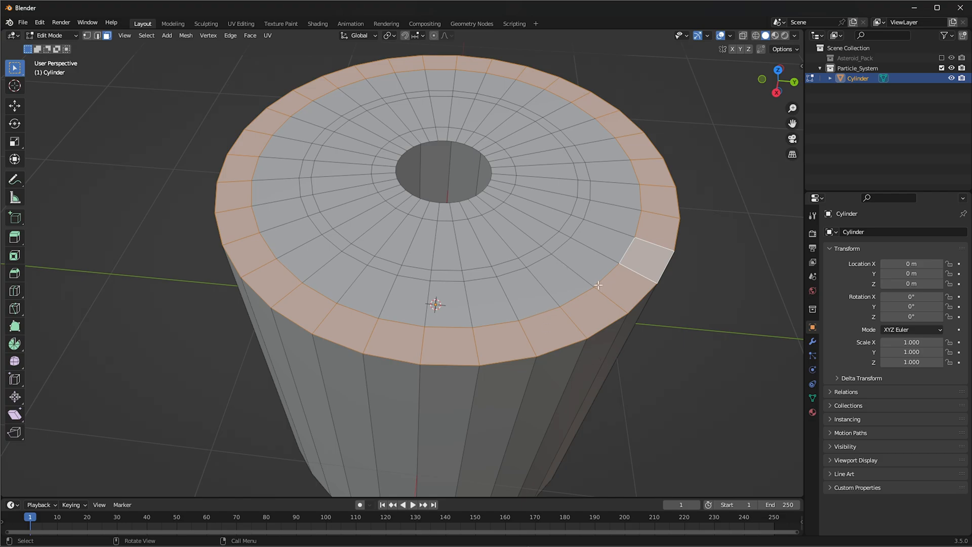
key("x")
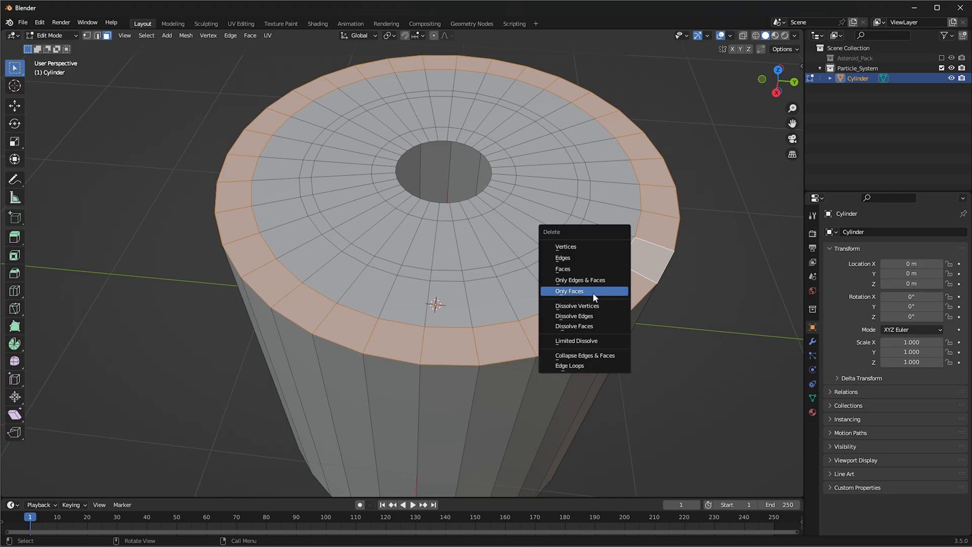
left_click(575, 269)
Try loop-selecting the narrow middle ring of the cylinder's top from several of its faces
left_click(513, 269)
left_click(512, 270, "alt")
left_click(547, 258)
left_click(536, 255, "ctrl+alt")
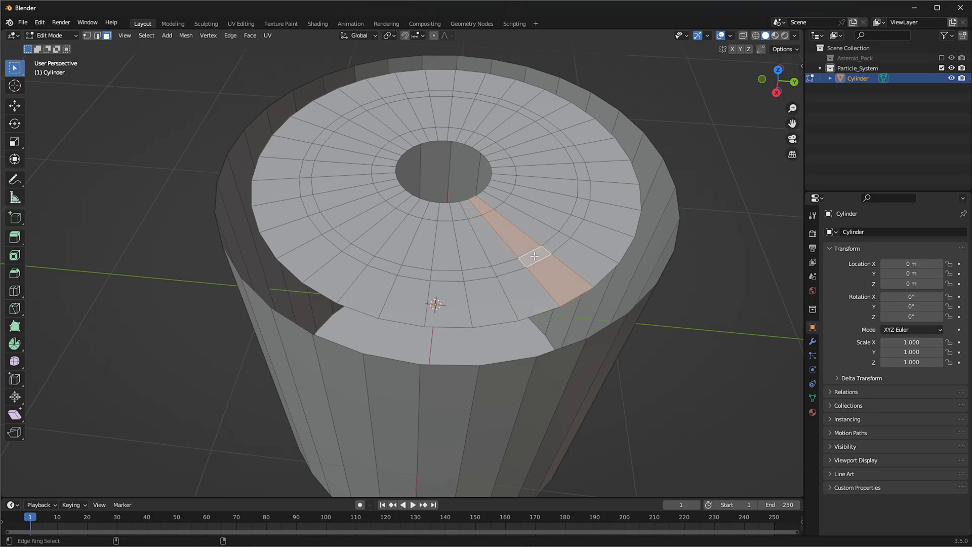
left_click(553, 247)
left_click(552, 247, "shift")
left_click(552, 247, "shift")
left_click(553, 247, "shift")
left_click(552, 247, "alt")
left_click(577, 232)
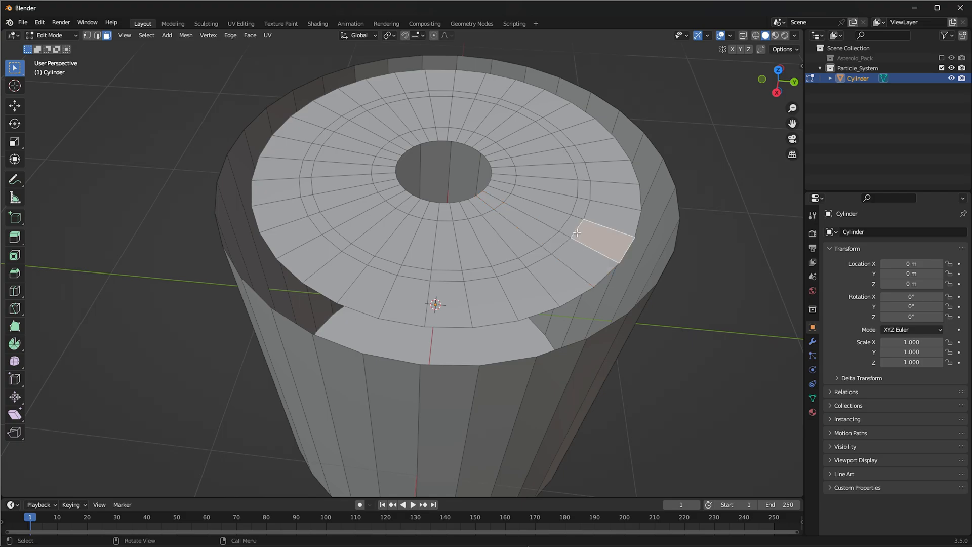
left_click(573, 226)
left_click(573, 225, "alt")
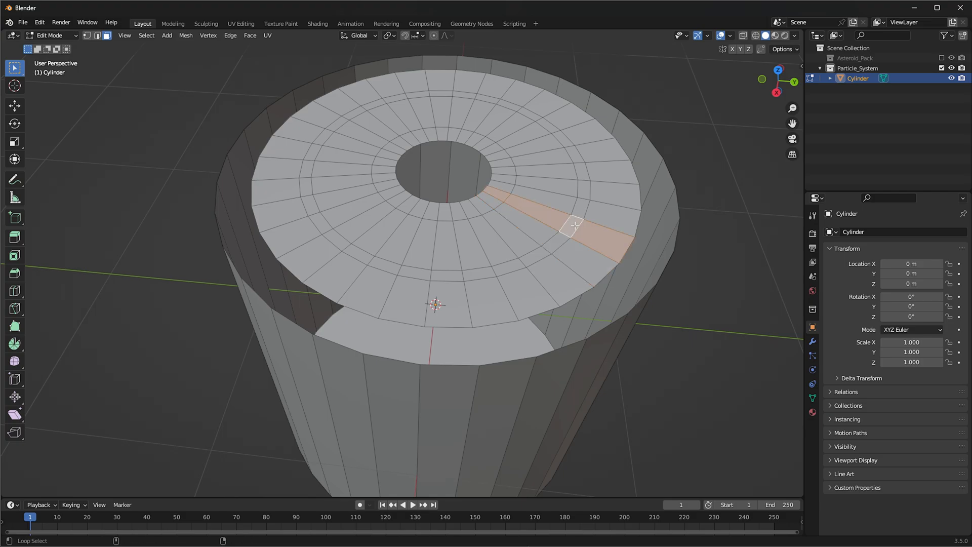
left_click(583, 209)
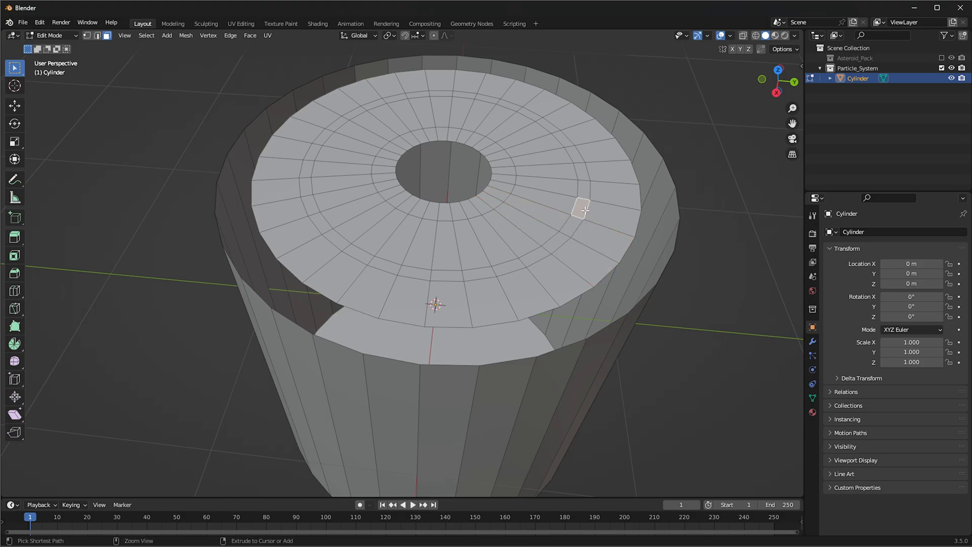
left_click(584, 190)
Loop-select the narrow middle ring of faces on the cylinder's top in face mode and delete those faces
scroll(454, 307, "up", 4)
key("2")
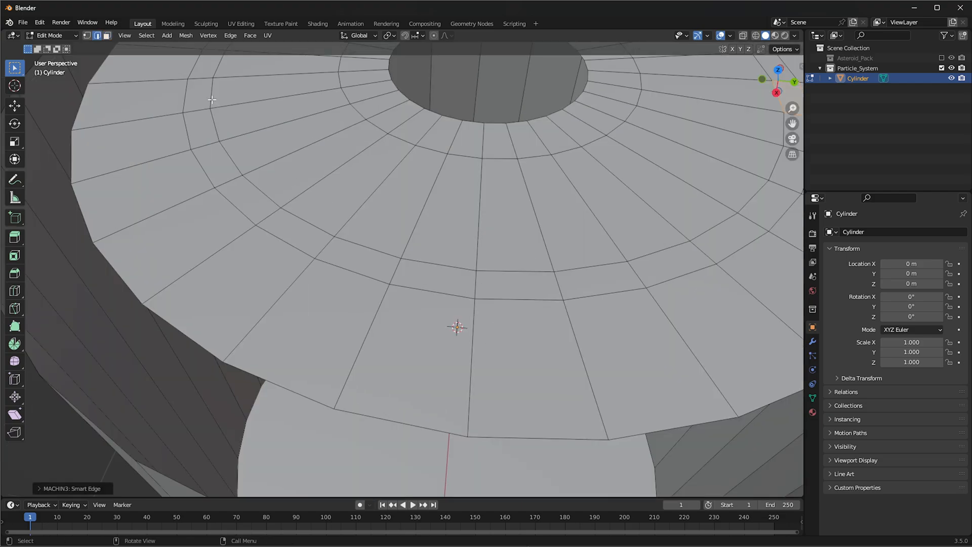
key("Tab")
left_click(483, 226)
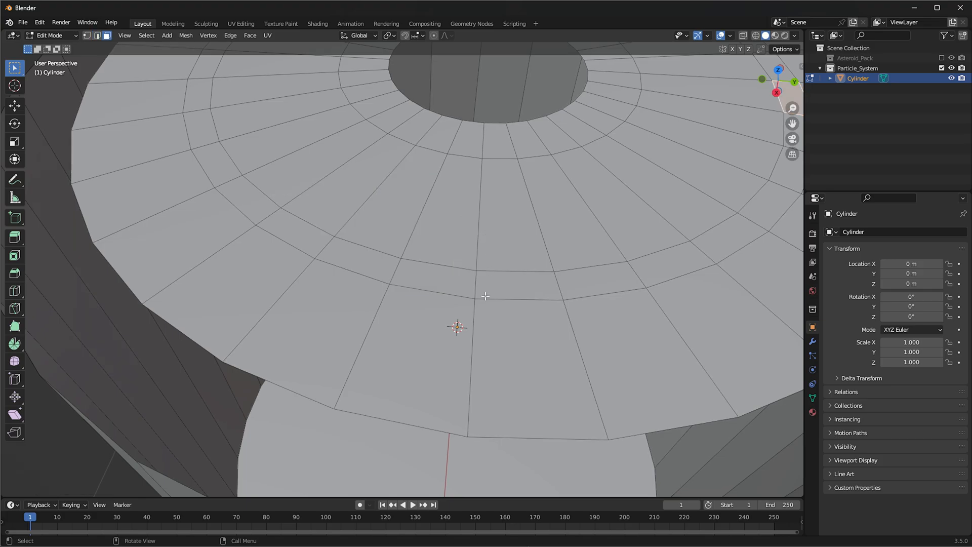
left_click(473, 285)
left_click(475, 286, "alt")
key("x")
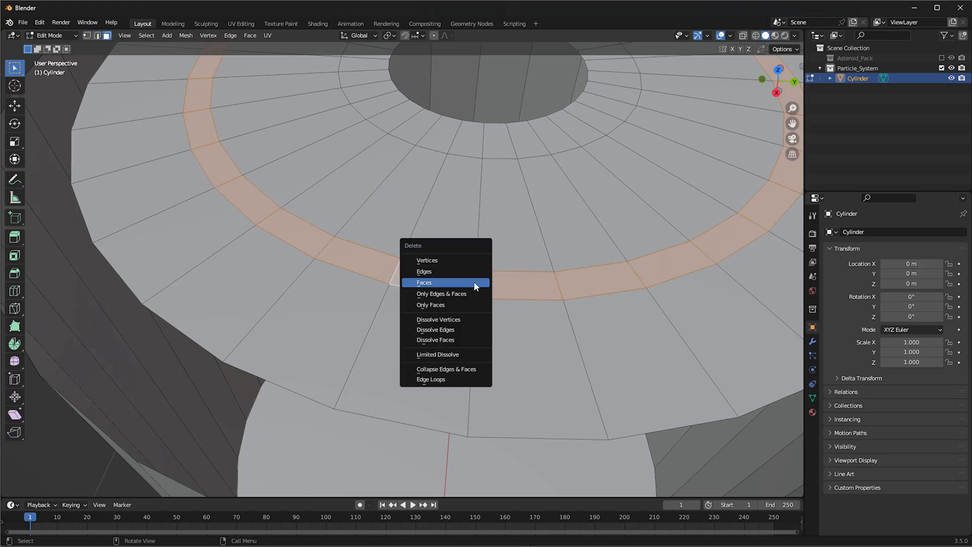
left_click(463, 282)
Loop-select the innermost ring of faces around the central hole and delete those faces
scroll(413, 228, "down", 5)
scroll(414, 229, "up", 3)
left_click(406, 183)
left_click(406, 183, "ctrl+alt")
left_click(406, 182)
left_click(405, 168, "alt")
key("alt+a")
left_click(406, 168, "alt")
key("x")
left_click(406, 167)
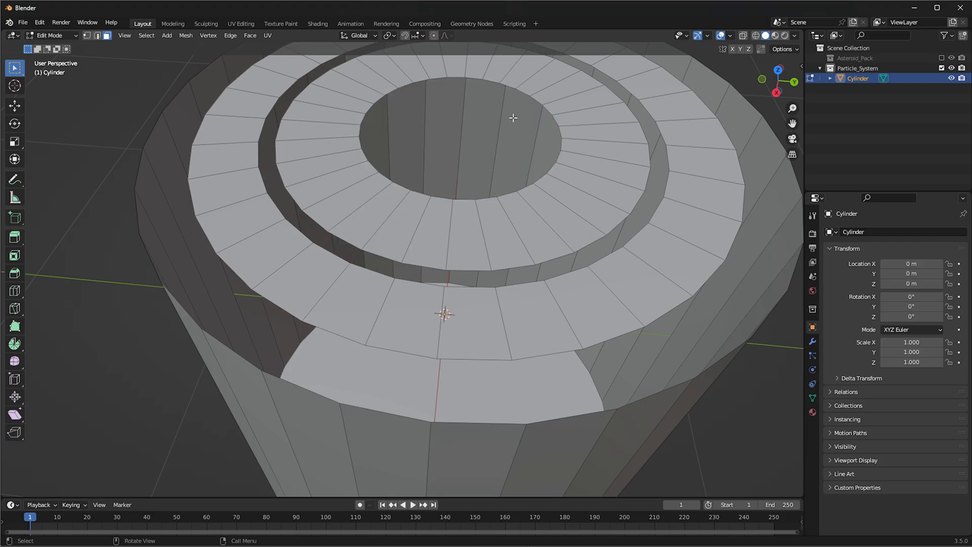
In edge mode, loop-select the outer ring's outer edge and scale it outward to just inside the cylinder wall
scroll(372, 169, "down", 3)
middle_click_drag(392, 215, 484, 185, "shift")
scroll(461, 266, "up", 3)
scroll(460, 266, "down", 3)
scroll(420, 266, "up", 3)
key("2")
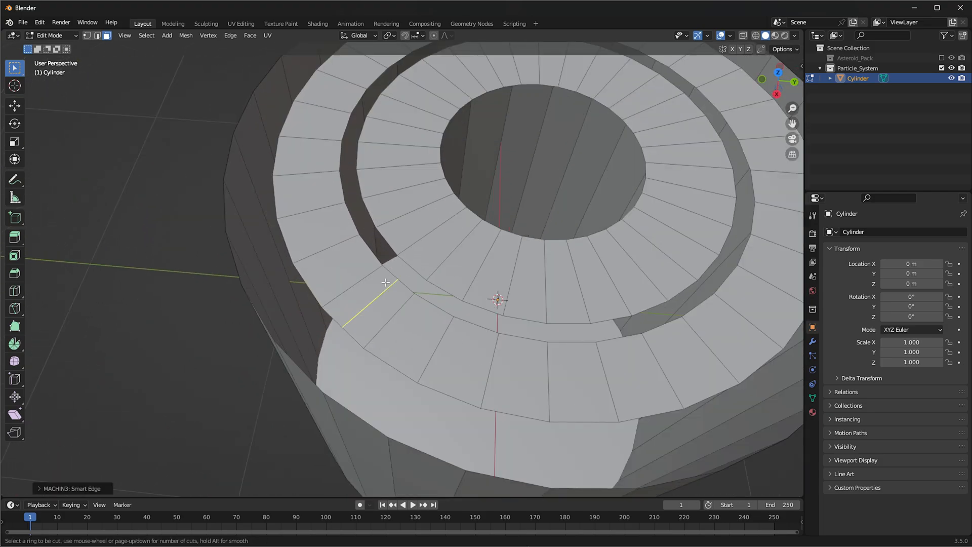
key("Escape")
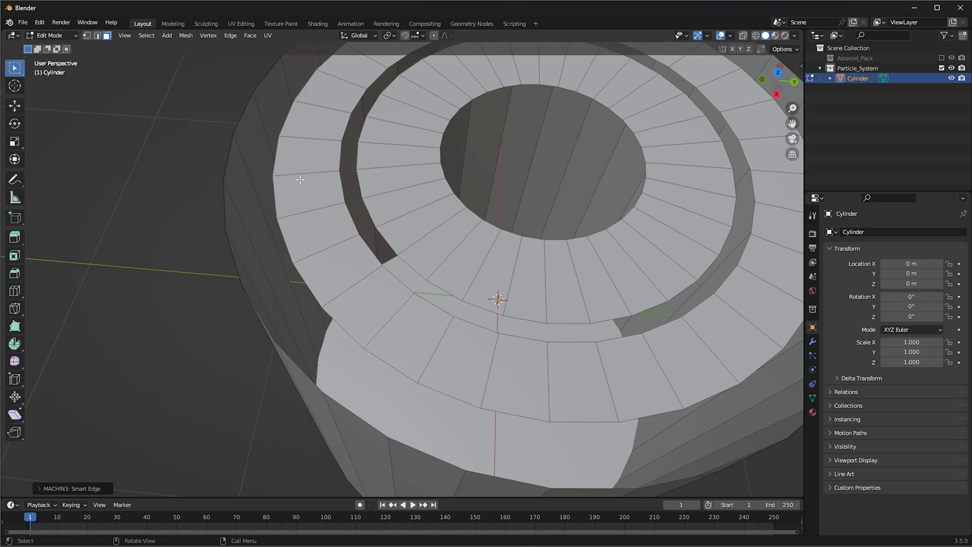
key("Tab")
left_click(303, 237)
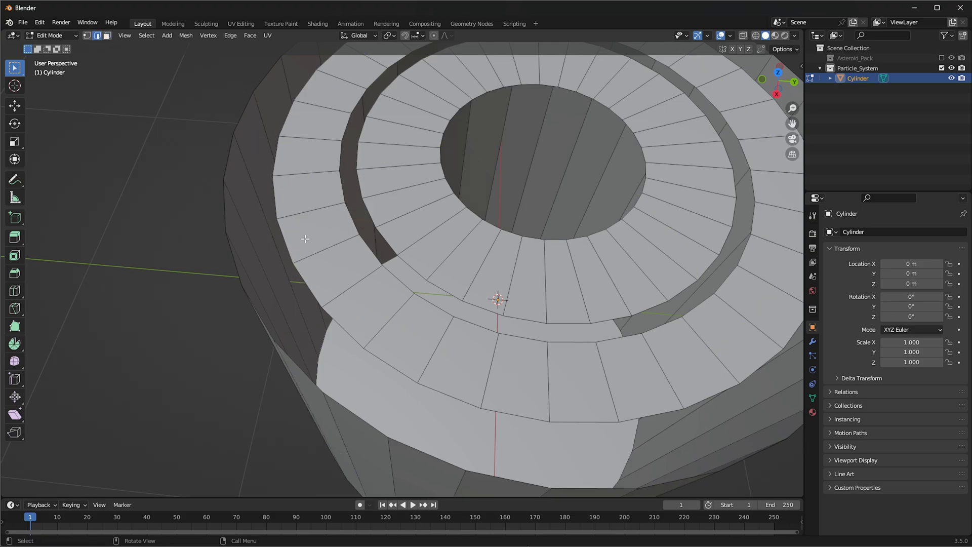
left_click(302, 285, "alt")
key("s")
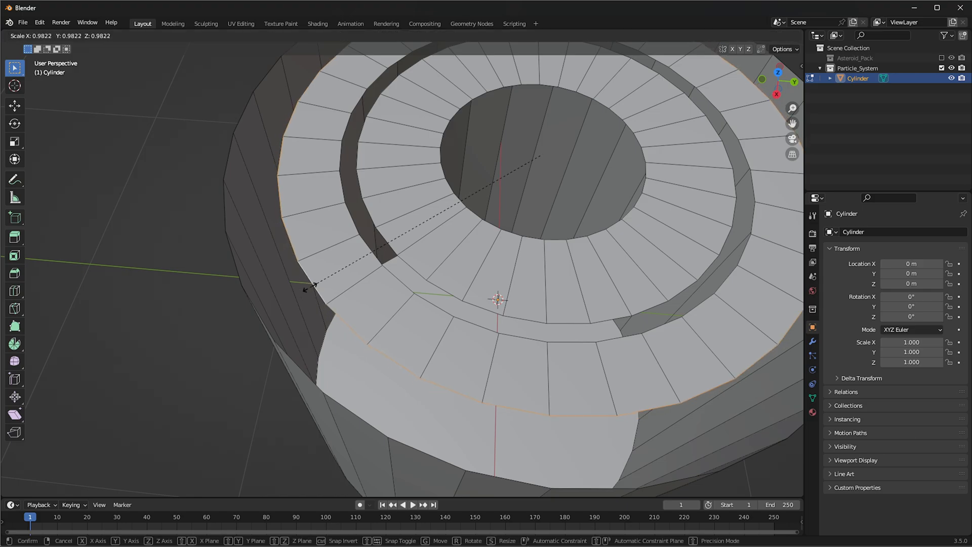
left_click(269, 283)
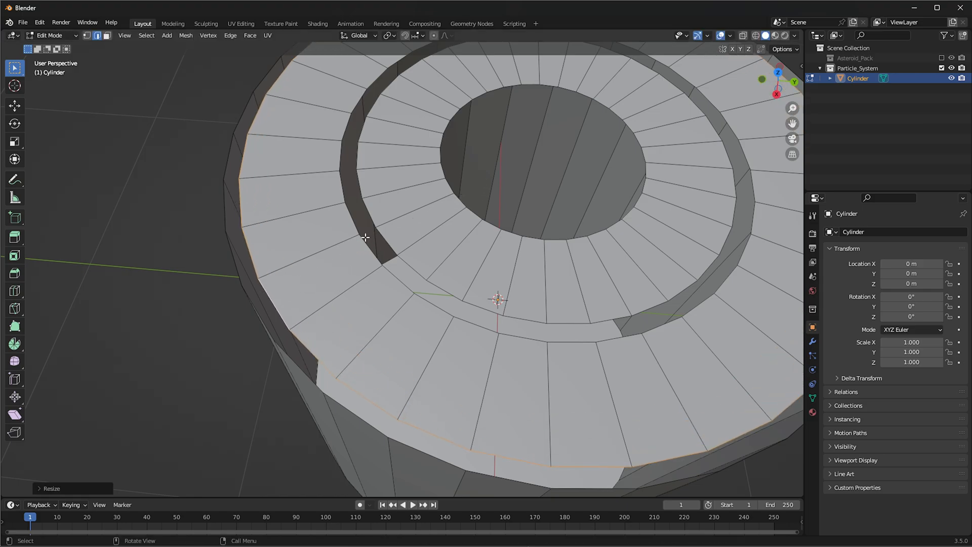
Loop-select the outer ring's inner edge and scale it outward by about 1.2 to widen the gap between the rings
left_click(365, 239, "alt")
key("s")
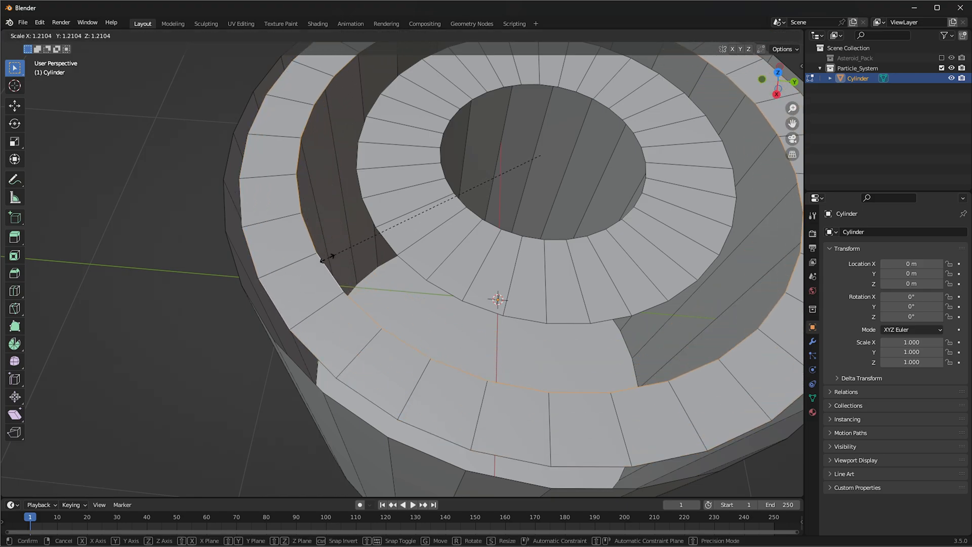
left_click(334, 258)
Switch to Object Mode, turn on X-ray, and view the cylinder in right orthographic
scroll(354, 258, "down", 3)
middle_click_drag(518, 256, 481, 248, "shift")
mouse_move(480, 248)
middle_mouse_down()
mouse_move(479, 260)
mouse_move(494, 263)
middle_mouse_up()
key("ctrl+Tab")
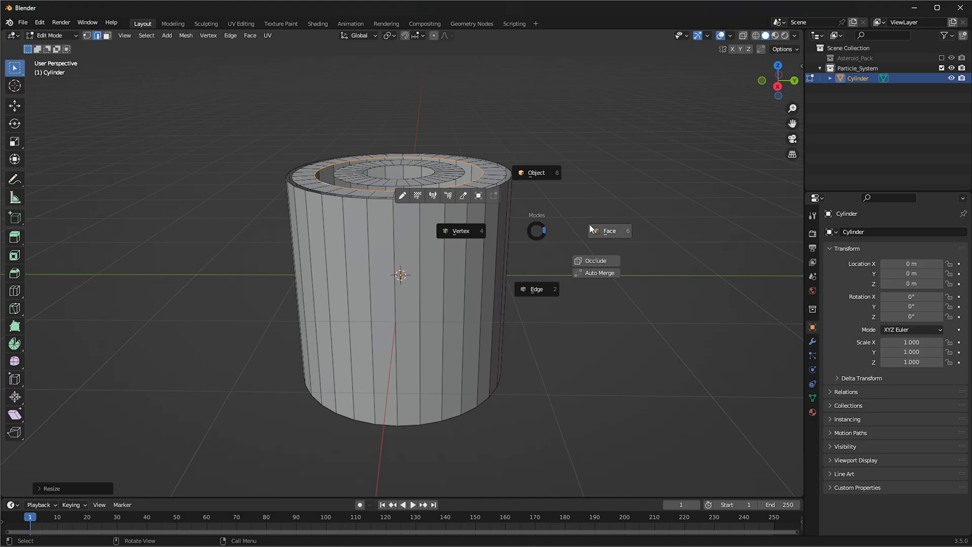
left_click(546, 175)
middle_click_drag(549, 182, 602, 213)
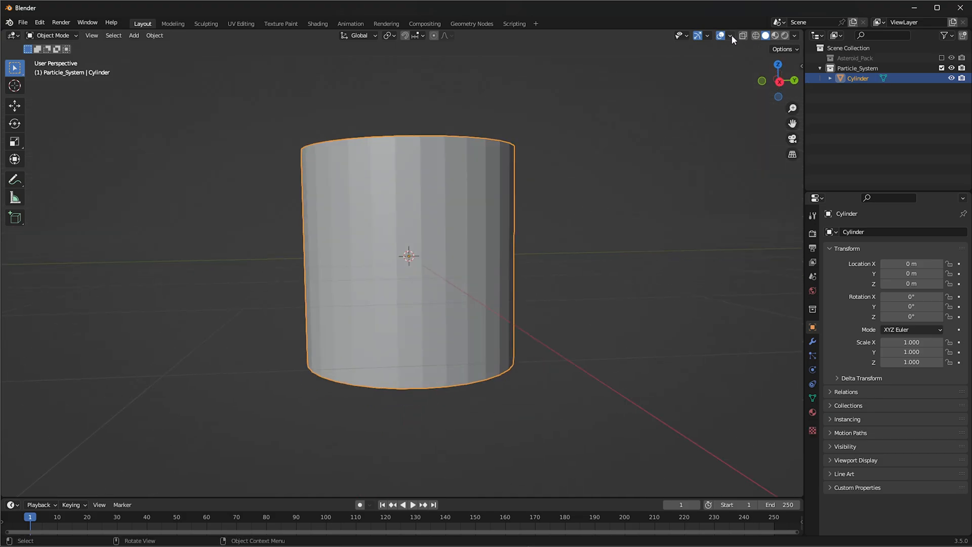
left_click(742, 36)
key("KP_3")
scroll(556, 270, "up", 2)
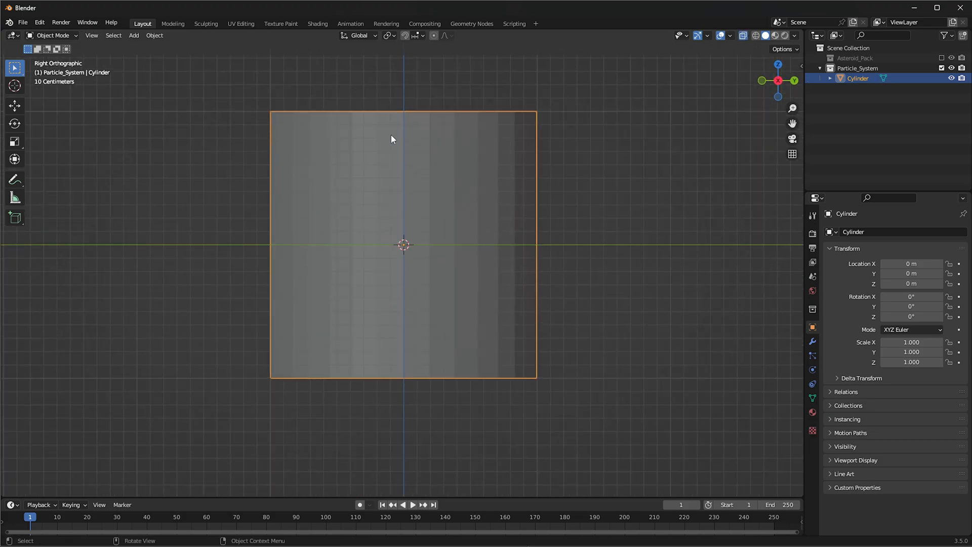
In face mode with X-ray on, box-select the cylinder's side and bottom faces and delete them, keeping the top rings
key("ctrl+Tab")
left_click(499, 226)
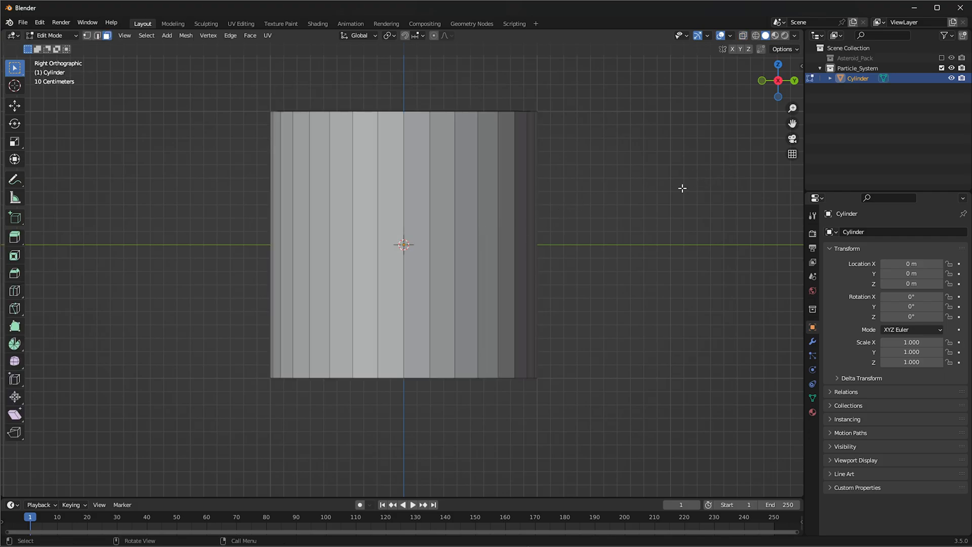
left_click(742, 35)
left_click_drag(720, 174, 284, 431)
key("x")
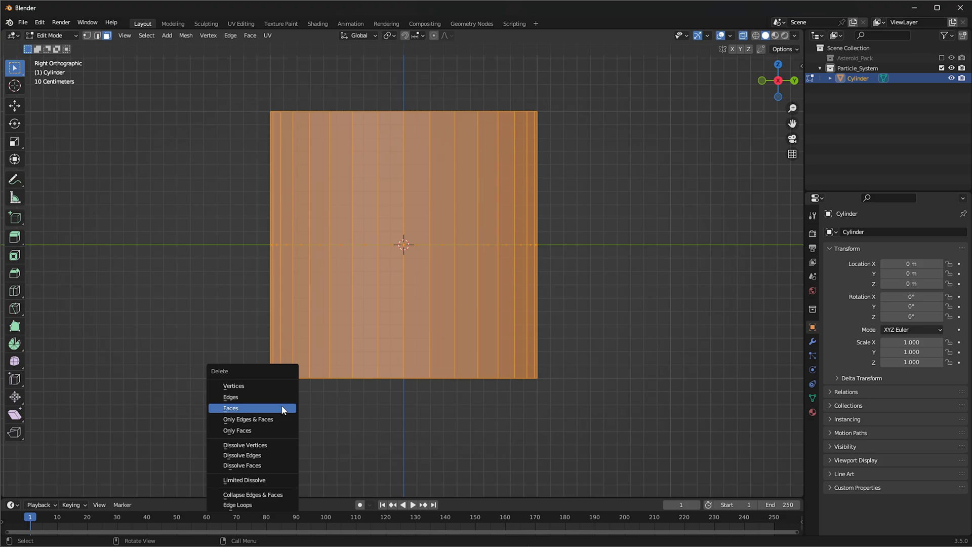
left_click(282, 408)
Return to Object Mode and set the rings' origin to their geometry
middle_click_drag(354, 236, 349, 293)
key("ctrl+Tab")
left_click(639, 123)
middle_click_drag(538, 195, 503, 206)
key("q")
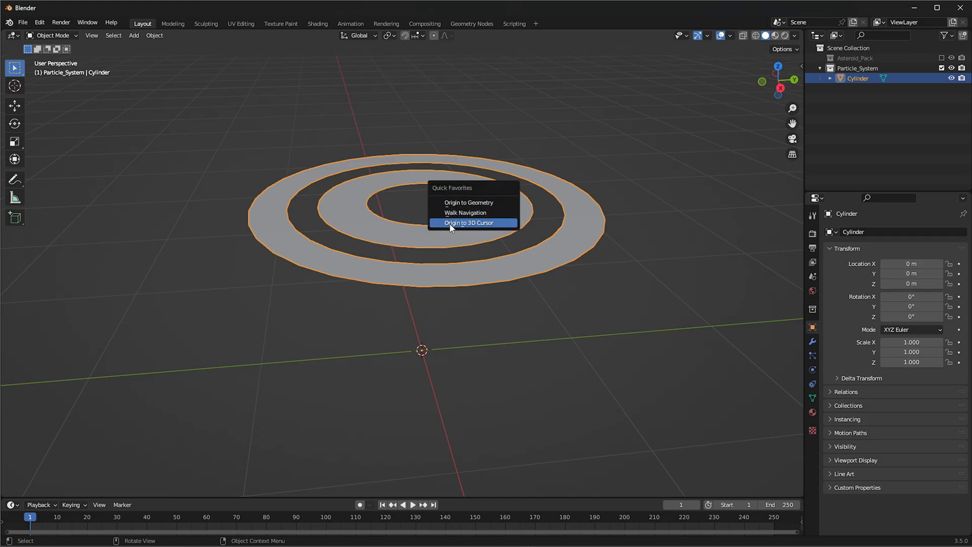
left_click(155, 36)
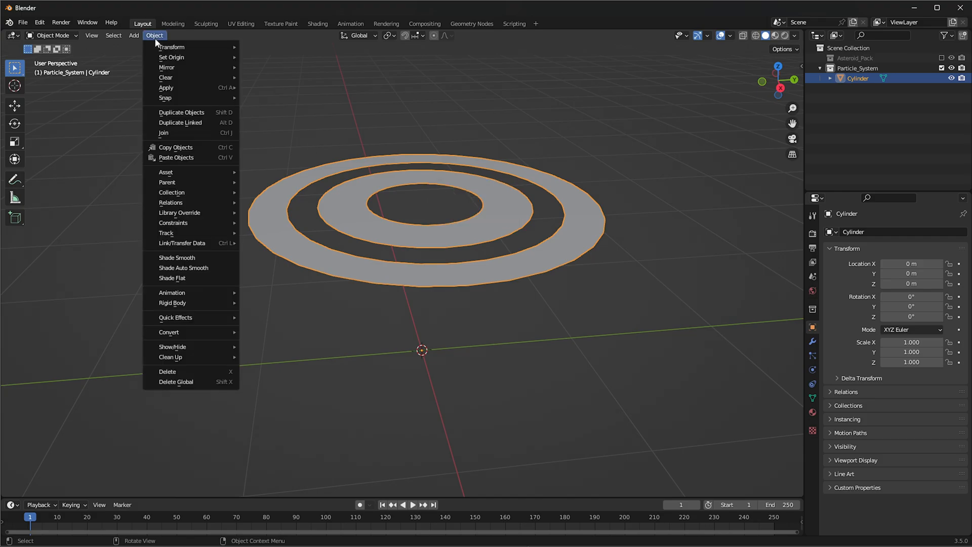
mouse_move(192, 58)
left_click(280, 69)
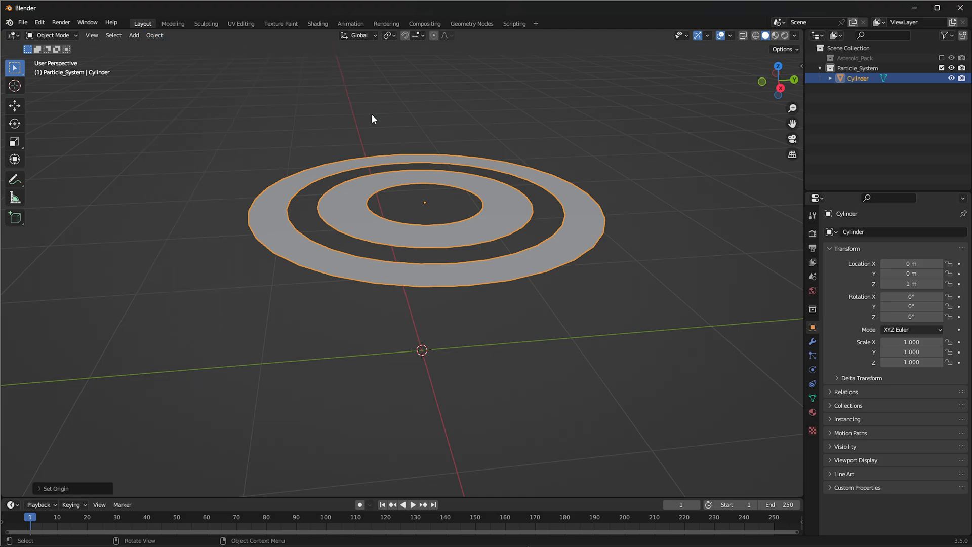
Snap the rings to the 3D cursor and scale them up uniformly to 2.725
key("shift+s")
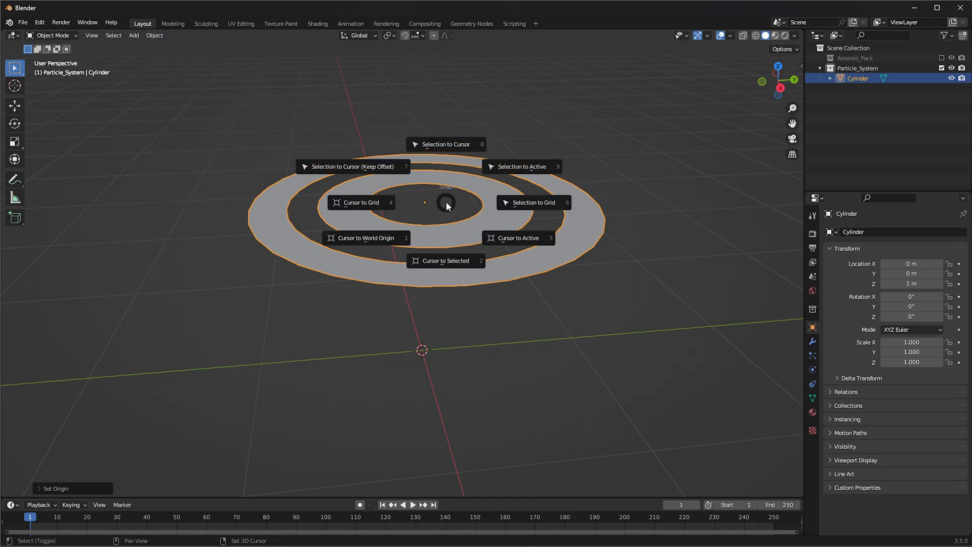
left_click(448, 145)
middle_click_drag(410, 349, 571, 266)
scroll(571, 266, "up", 2)
scroll(572, 271, "down", 3)
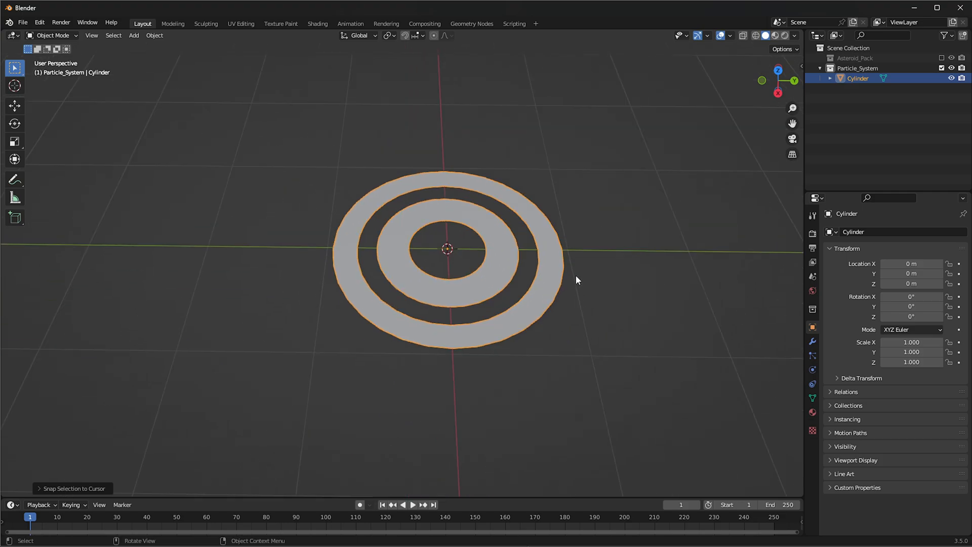
key("s")
left_click(723, 284)
middle_click_drag(723, 286, 495, 223)
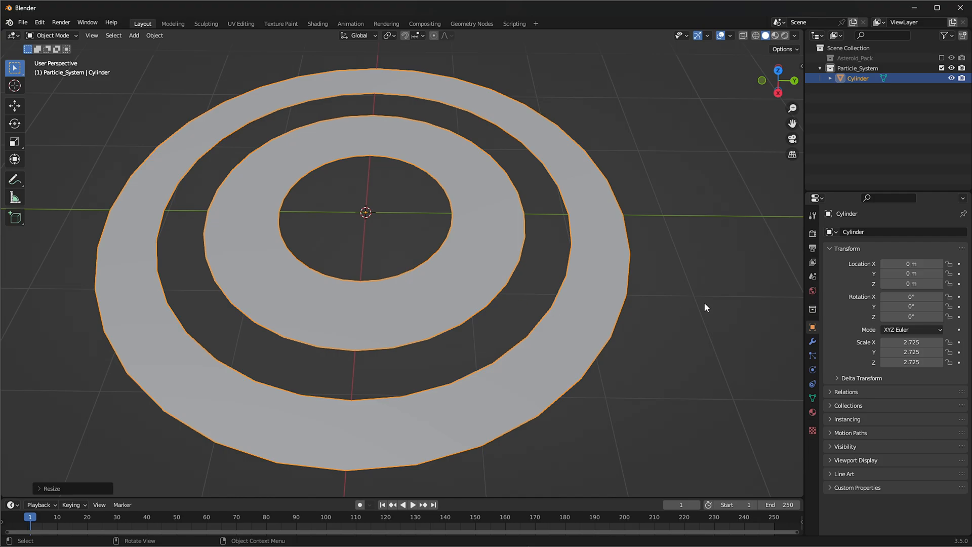
Add a particle system named Asteroid_01 to the rings and make it Hair type with Advanced enabled
left_click(807, 356)
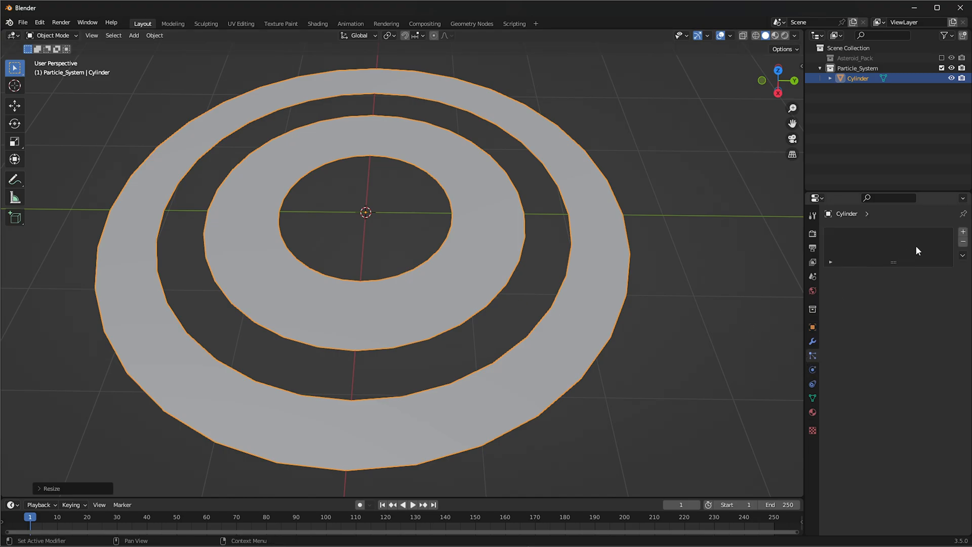
left_click(963, 232)
type("Asteroid_01")
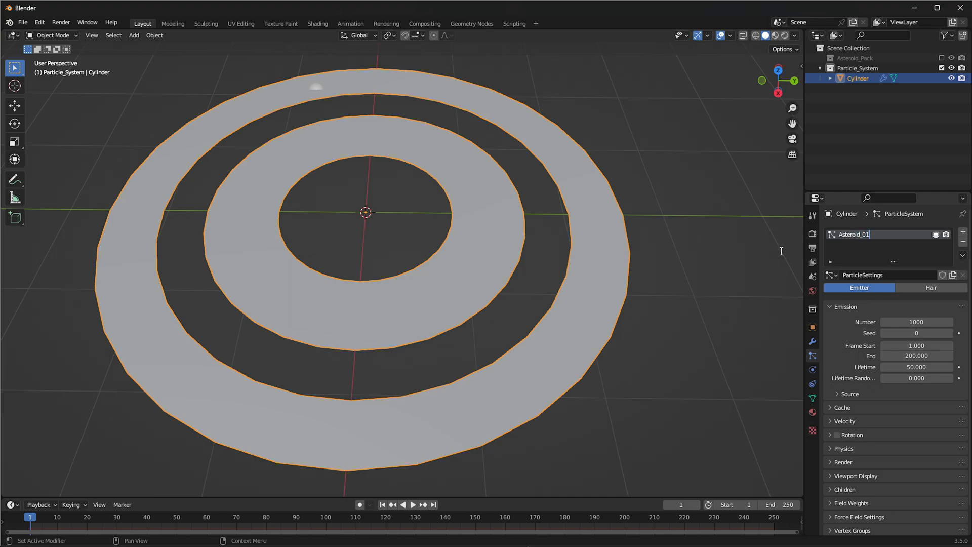
key("Return")
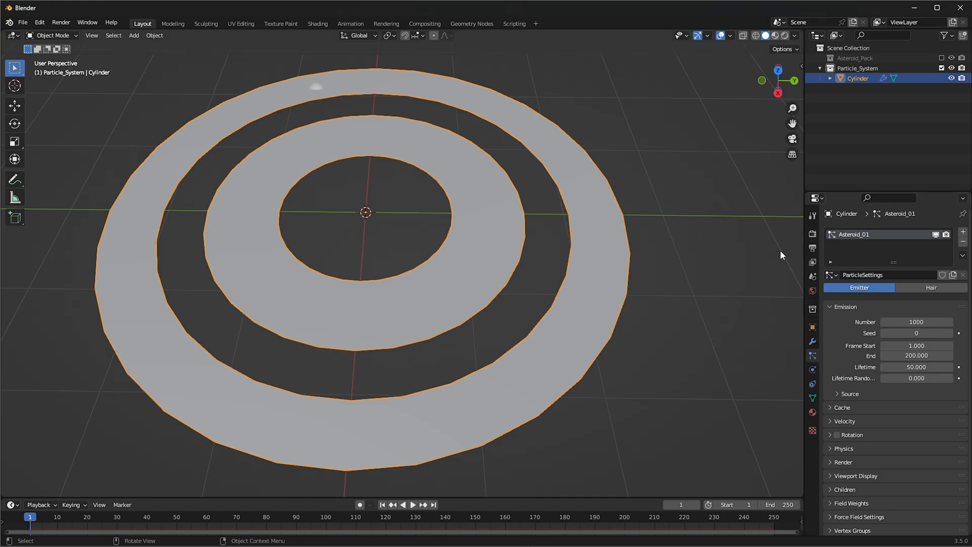
left_click(930, 287)
left_click(900, 300)
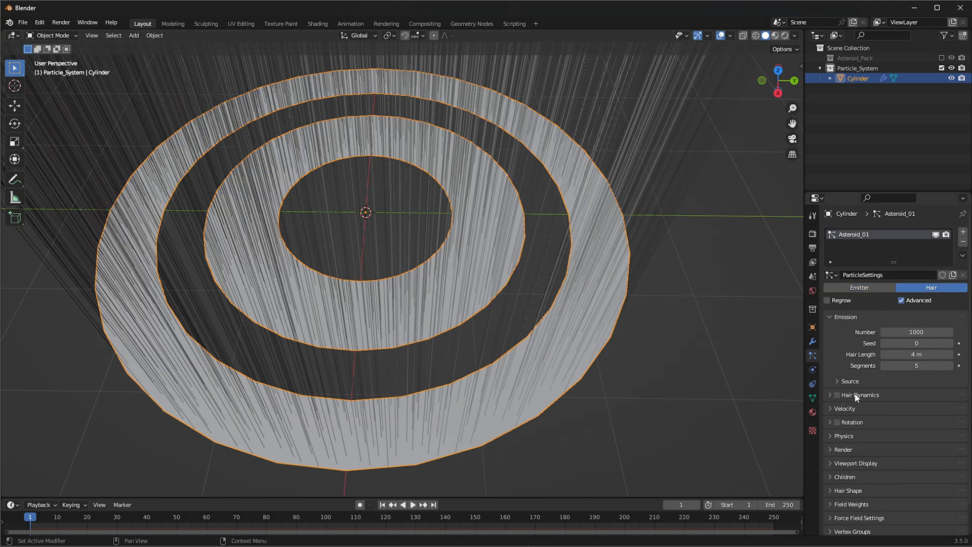
Render the Asteroid_01 hair particles as a collection, using Asteroid_Pack as the instance collection
left_click(829, 449)
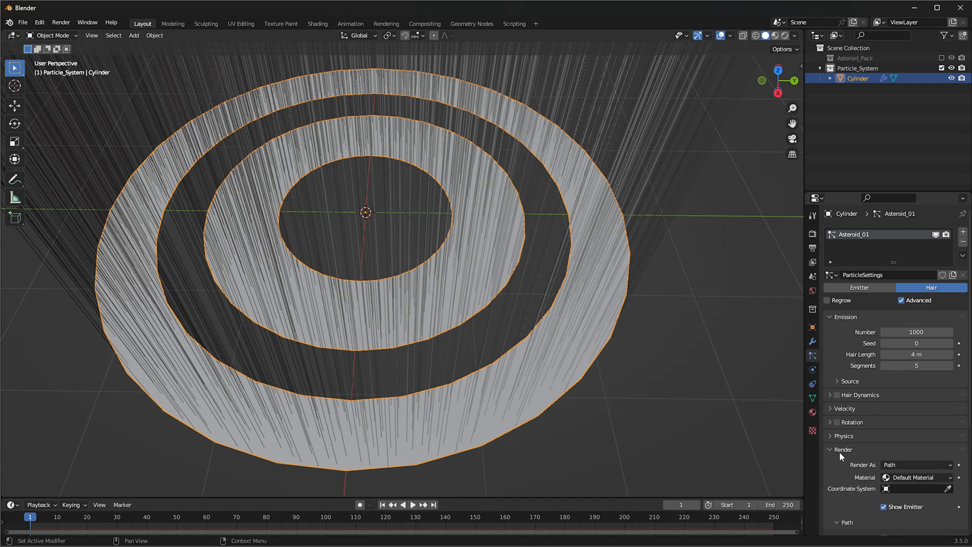
scroll(839, 452, "down", 2)
scroll(878, 455, "down", 2)
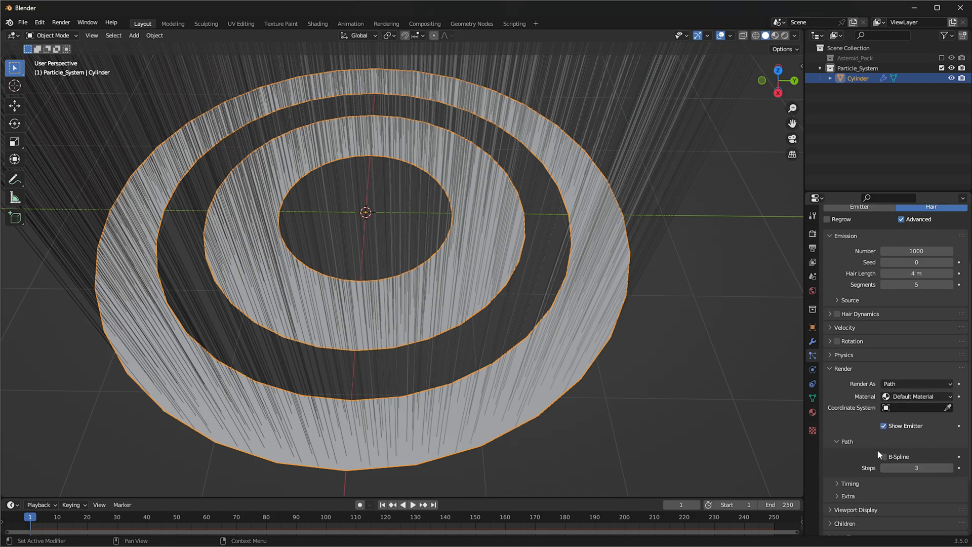
left_click(913, 383)
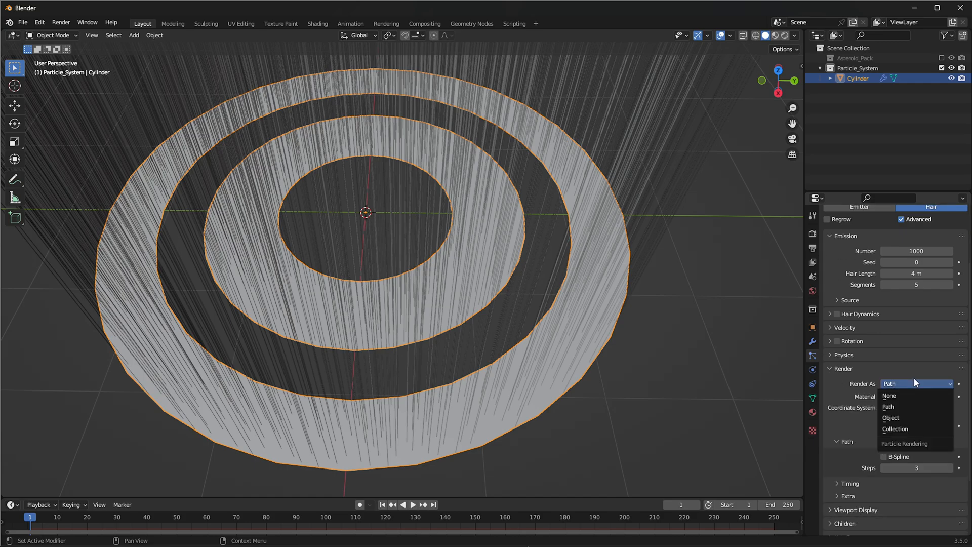
left_click(903, 429)
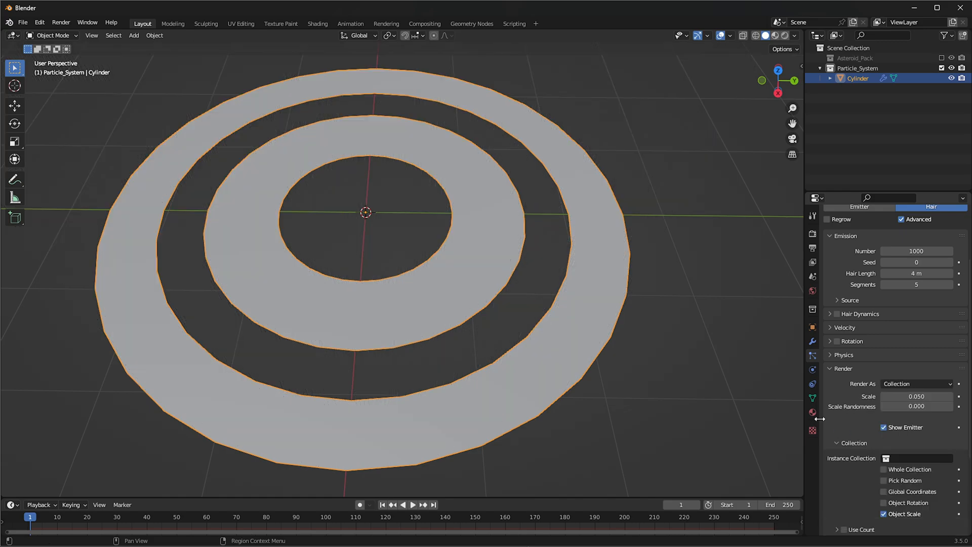
left_click(908, 459)
left_click(891, 352)
Set the instanced asteroids' render scale to 0.001 and their scale randomness to 1.000
middle_click_drag(583, 309, 374, 233)
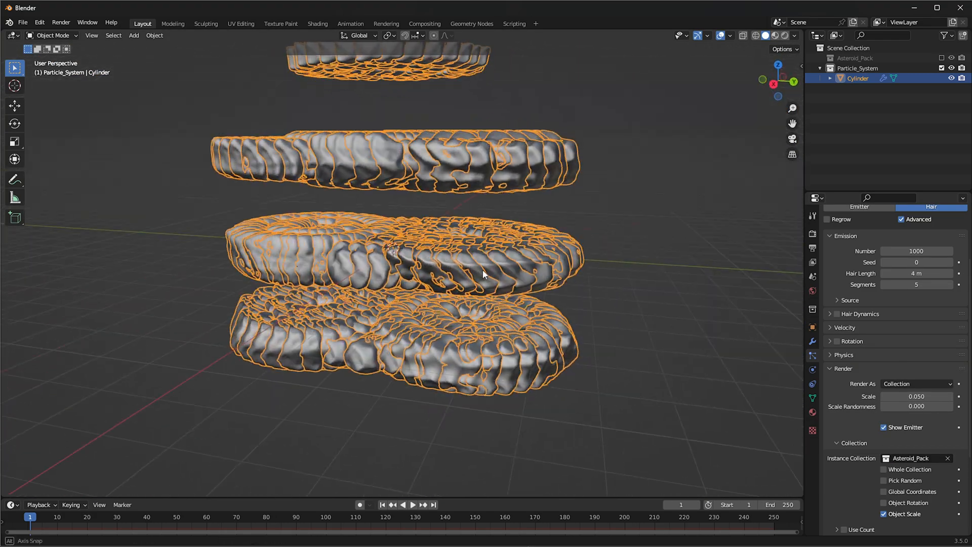
scroll(395, 243, "up", 2)
left_click(942, 396)
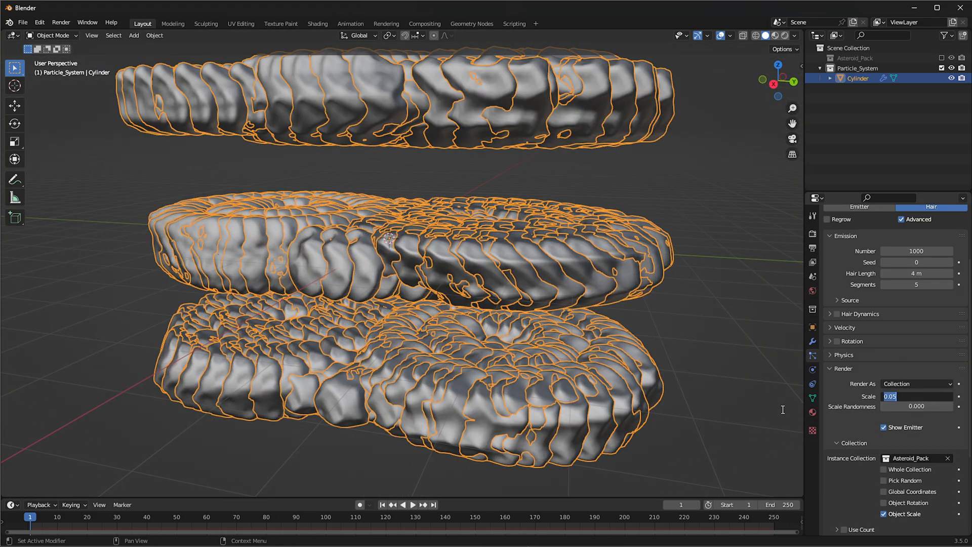
key("Right")
type("01")
key("Return")
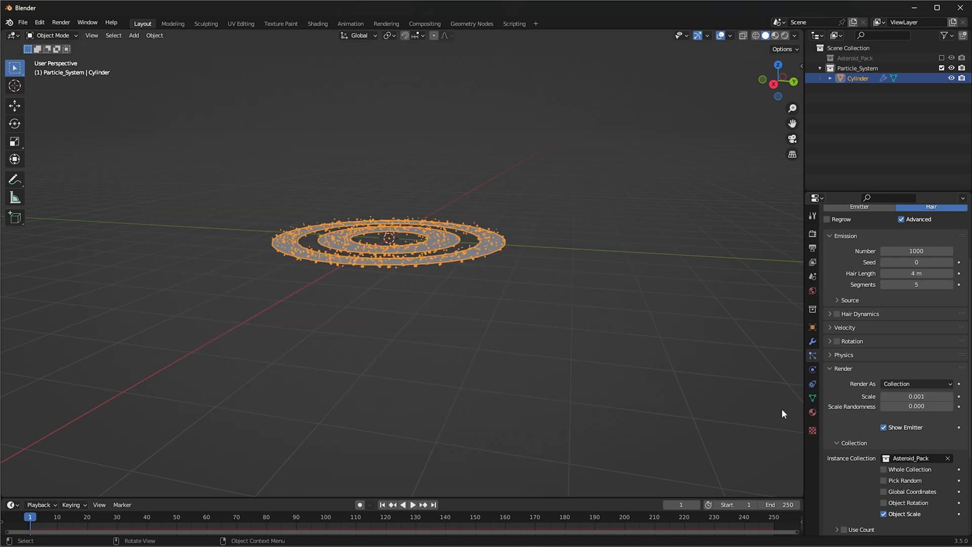
middle_click_drag(782, 409, 468, 344)
scroll(449, 342, "up", 3)
scroll(448, 342, "up", 4)
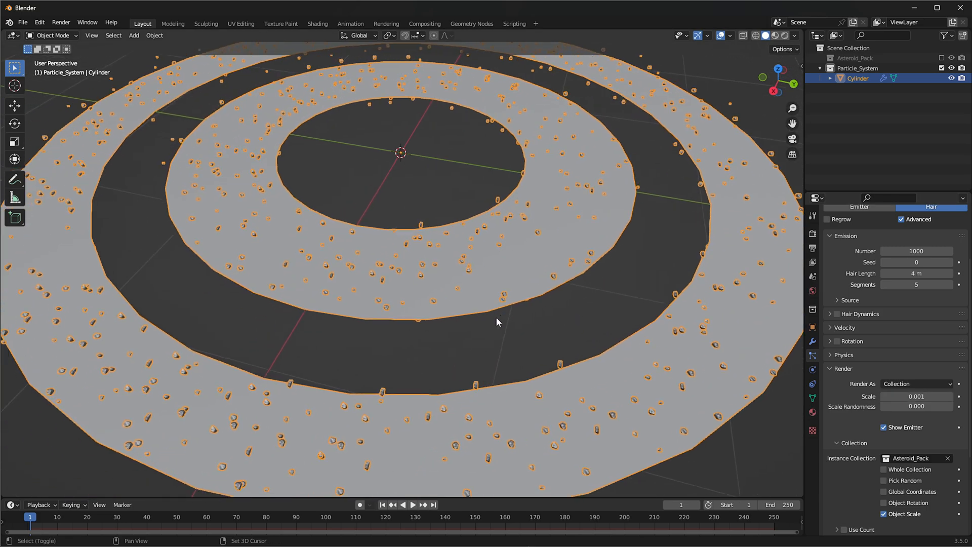
left_click_drag(888, 406, 951, 406)
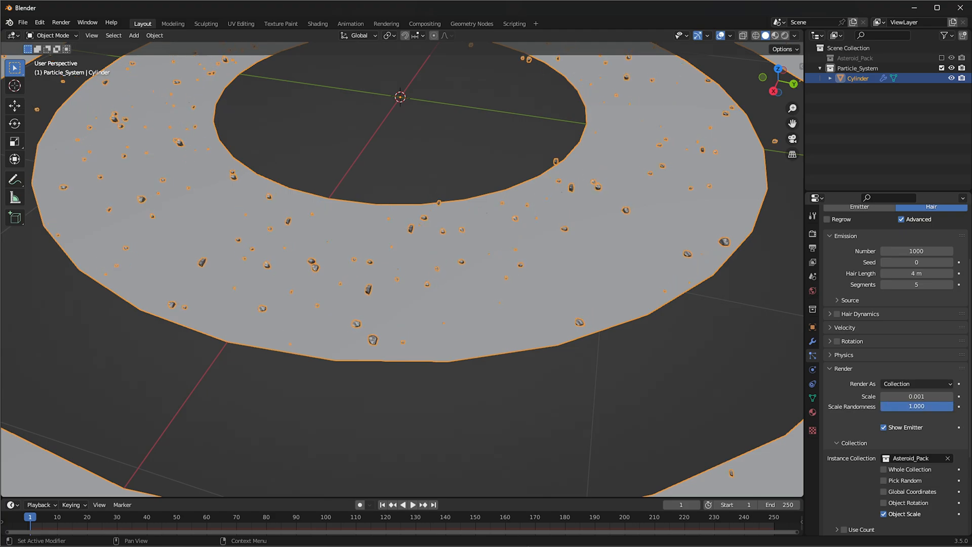
Set the asteroid particles' render scale to 0.004
left_click(928, 396)
key("Right")
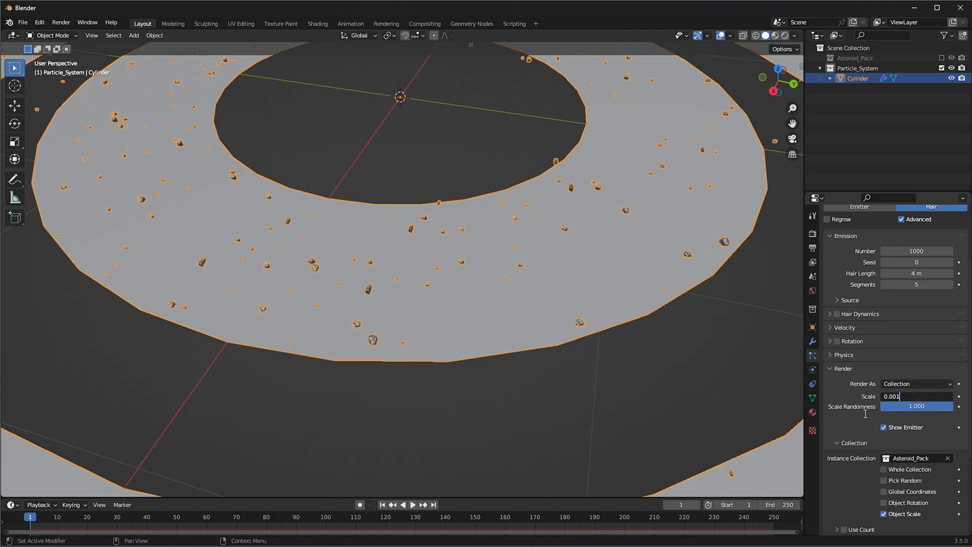
type("4")
key("Return")
key("Right")
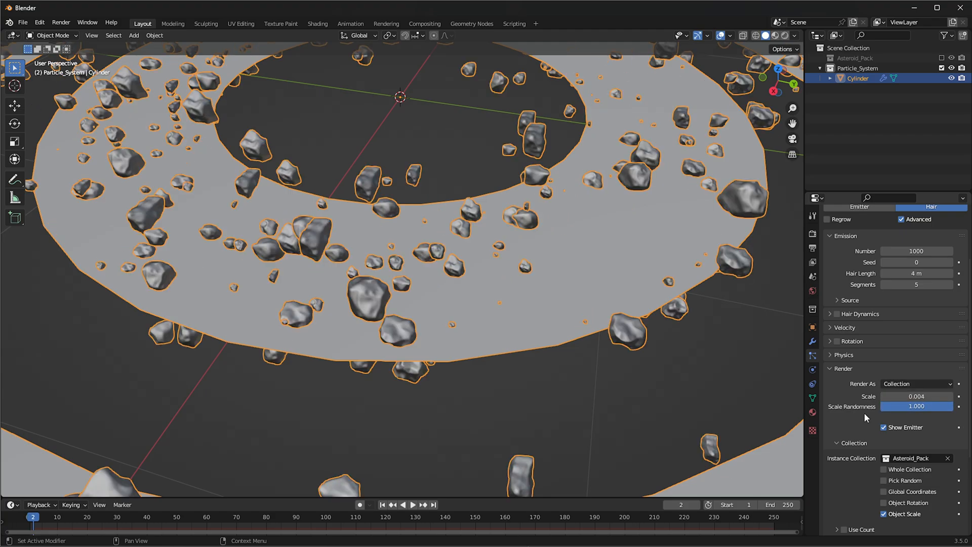
Set the asteroid particles' render scale to 0.003
left_click(918, 396)
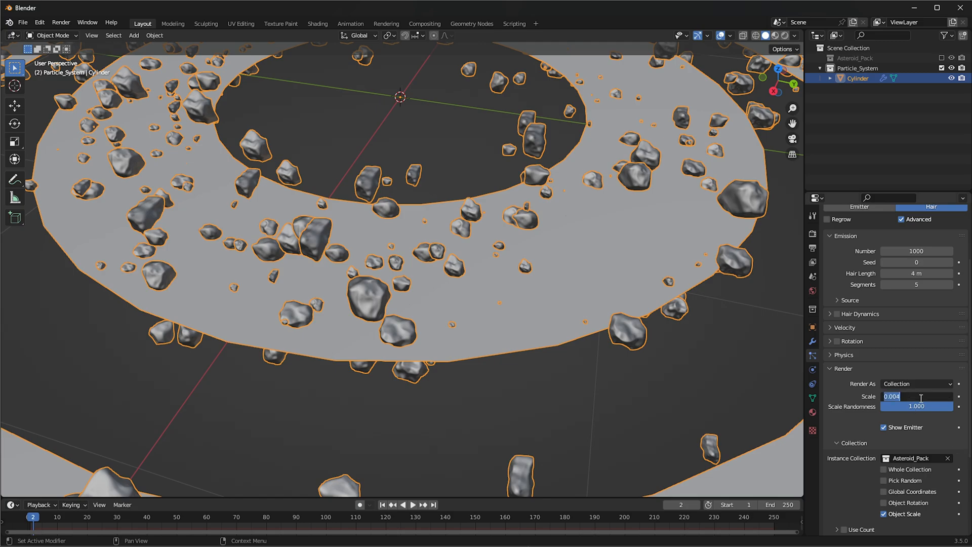
type("0.003")
key("Return")
Turn off Show Emitter for both the render and the viewport display so only the asteroids are shown
scroll(370, 245, "down", 5)
middle_click_drag(374, 245, 299, 244)
middle_click_drag(496, 218, 348, 296)
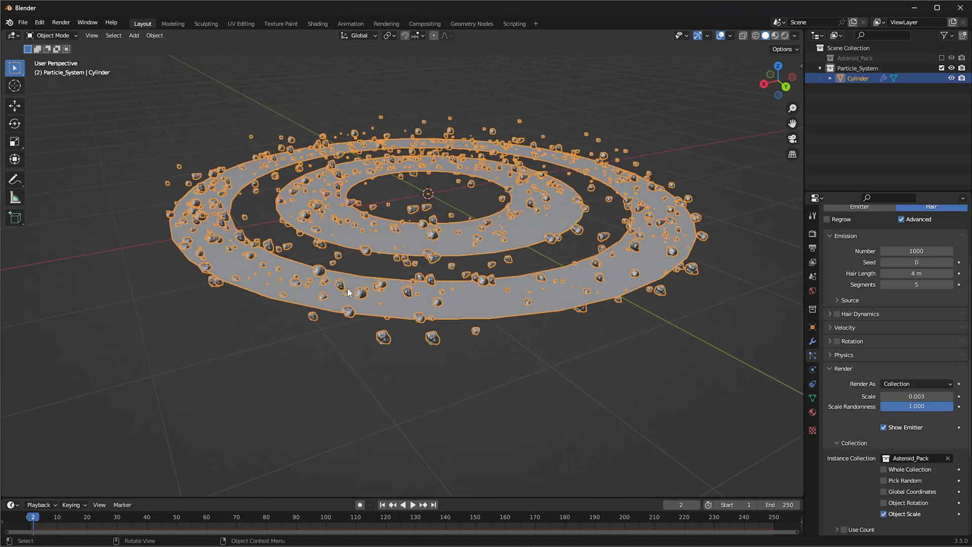
scroll(867, 463, "down", 3)
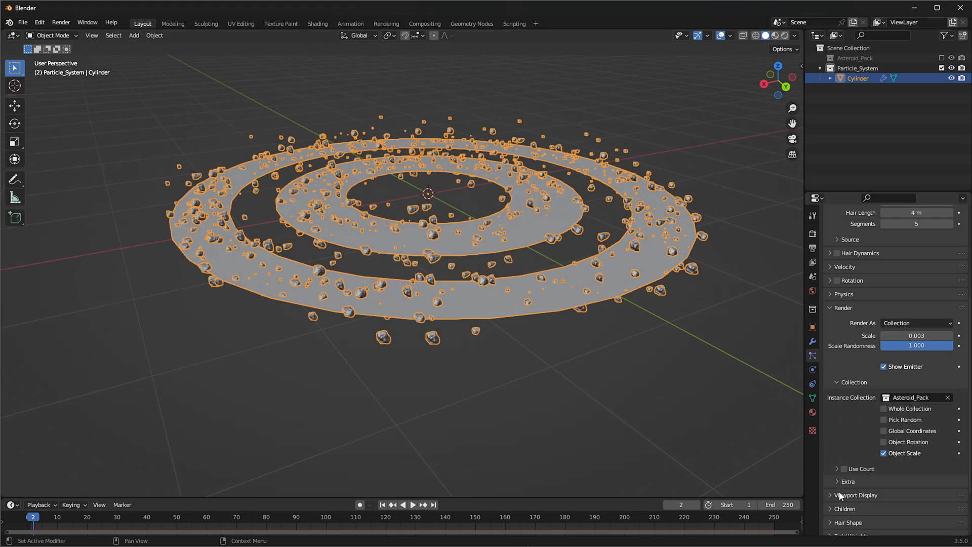
scroll(839, 491, "down", 3)
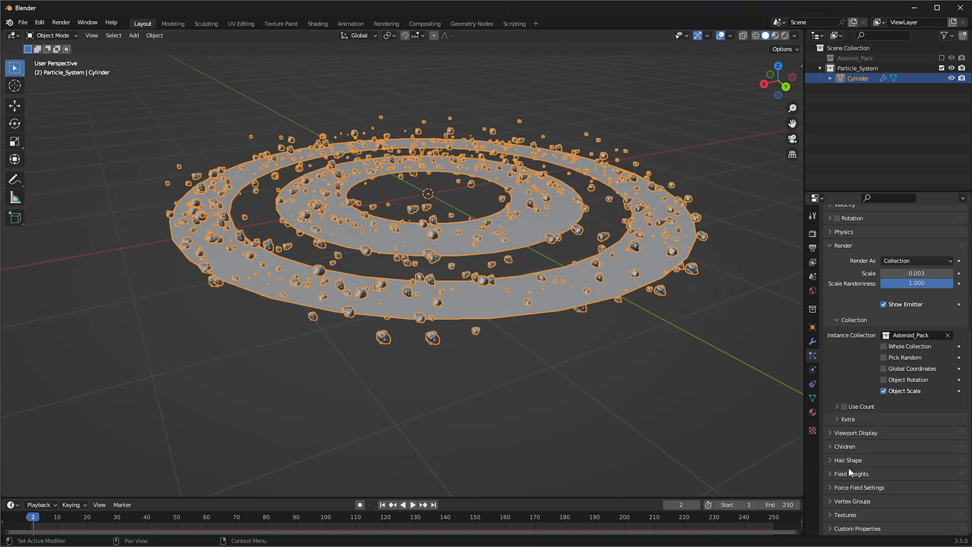
left_click(884, 304)
left_click(849, 432)
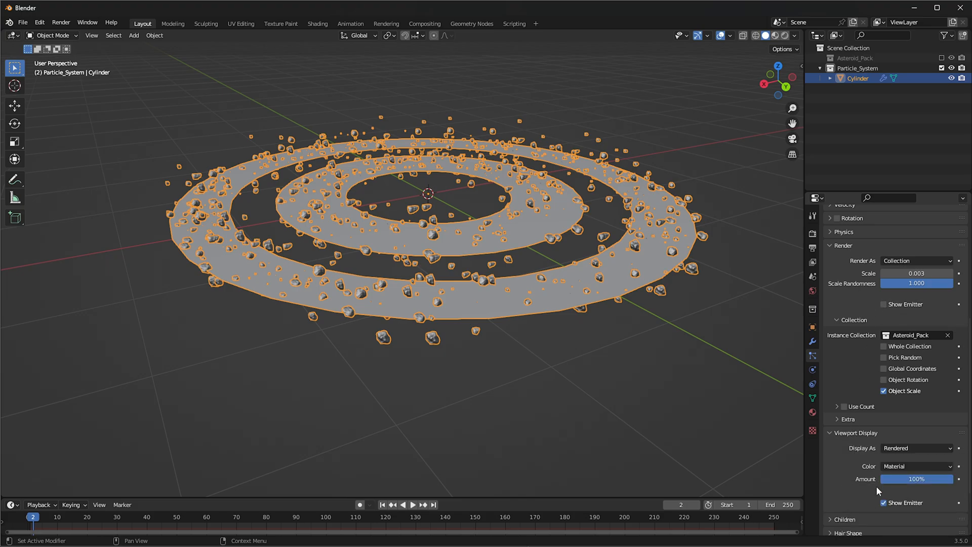
left_click(897, 504)
Enable particle rotation with Randomize 1.000, Phase 0.479 and Randomize Phase 0.753
middle_click_drag(566, 305, 538, 324)
scroll(519, 207, "up", 2)
middle_click_drag(426, 186, 407, 174)
middle_click_drag(303, 358, 334, 355)
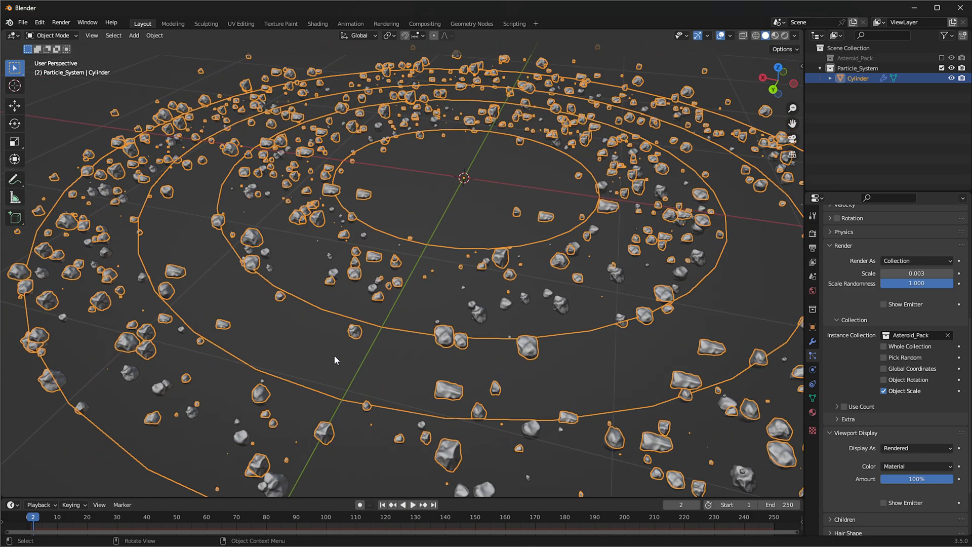
scroll(612, 213, "down", 2)
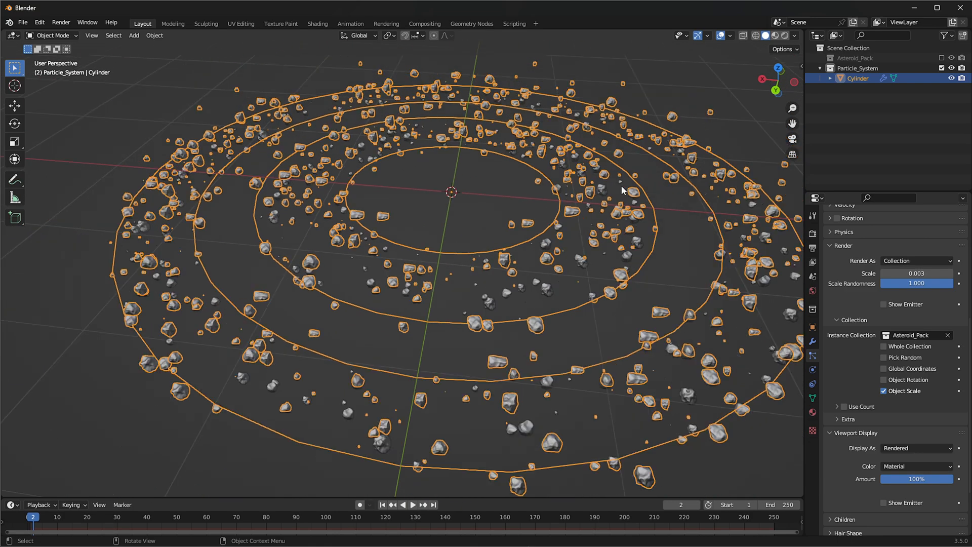
scroll(850, 411, "up", 1)
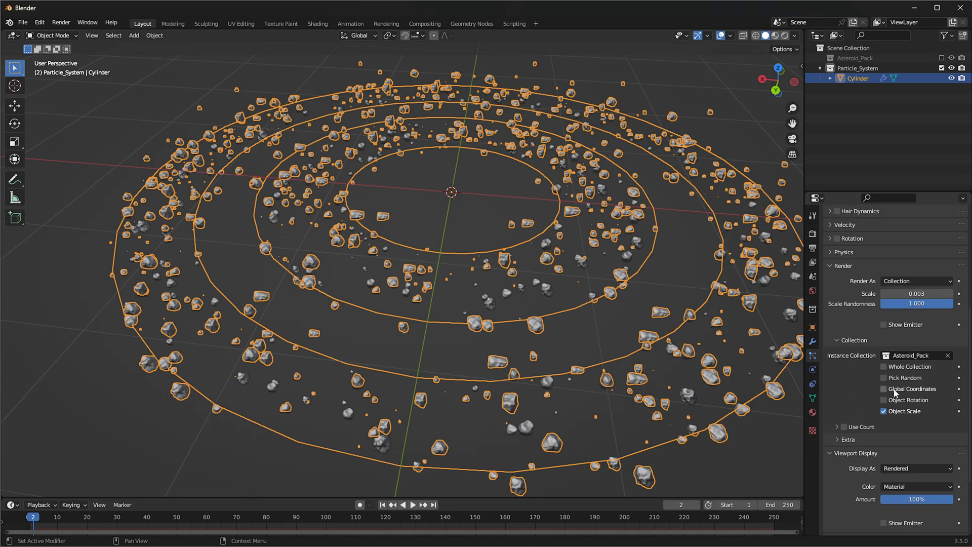
scroll(825, 379, "down", 4)
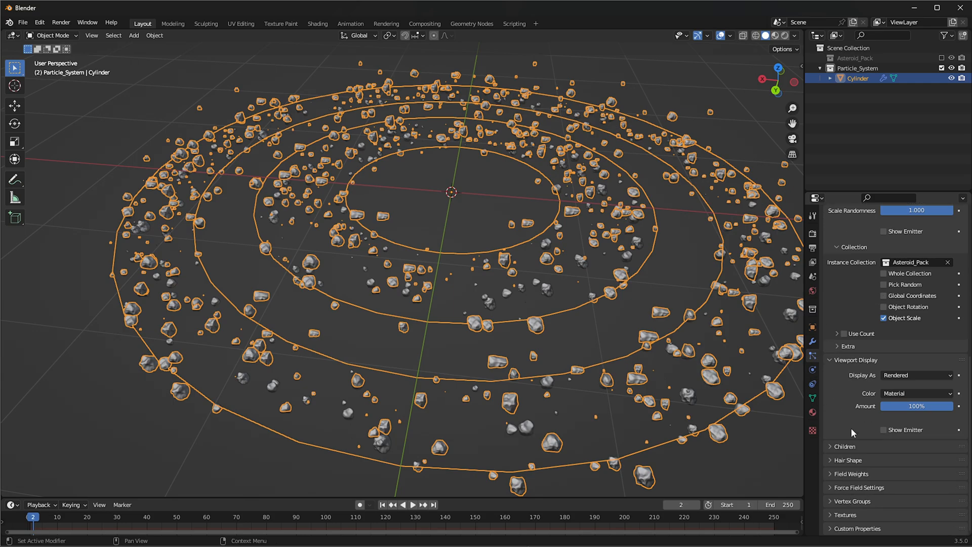
scroll(850, 431, "up", 8)
left_click(831, 307)
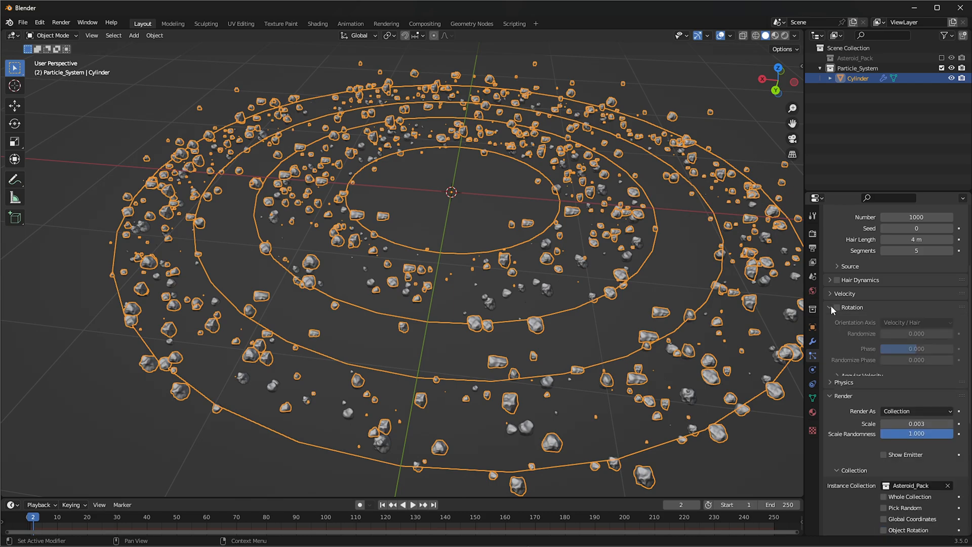
left_click(836, 307)
left_click_drag(889, 334, 960, 360)
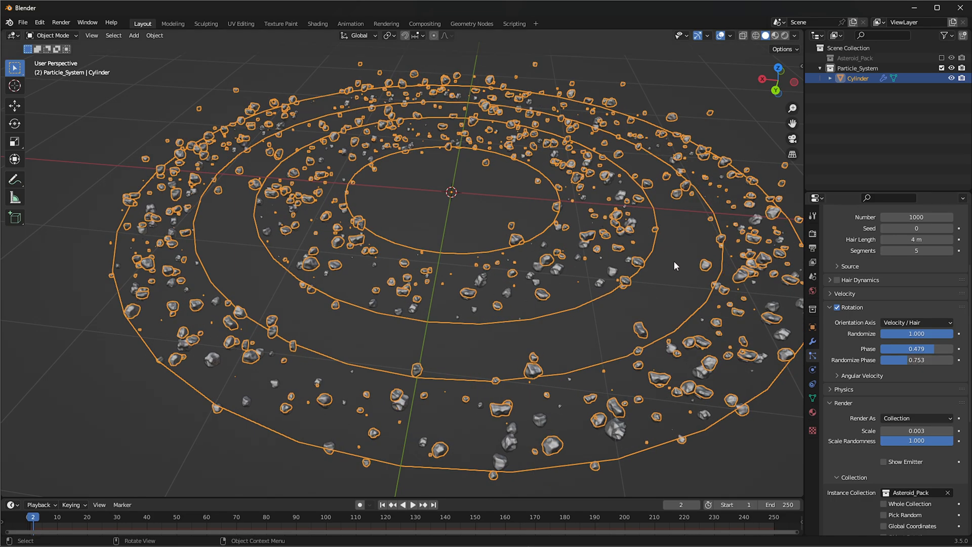
Add a point light at the centre of the asteroid rings
scroll(841, 350, "up", 1)
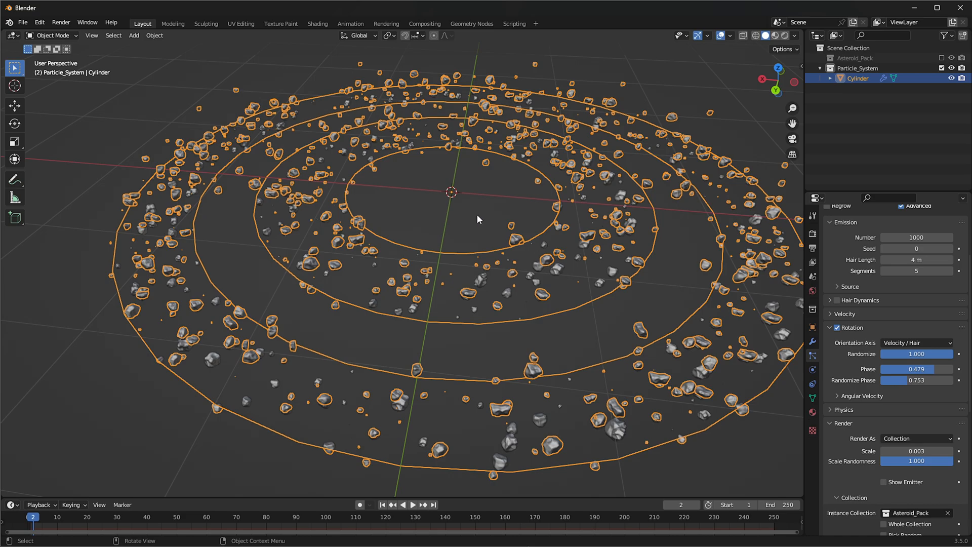
mouse_move(599, 233)
middle_mouse_down()
mouse_move(576, 265)
mouse_move(603, 237)
middle_mouse_up()
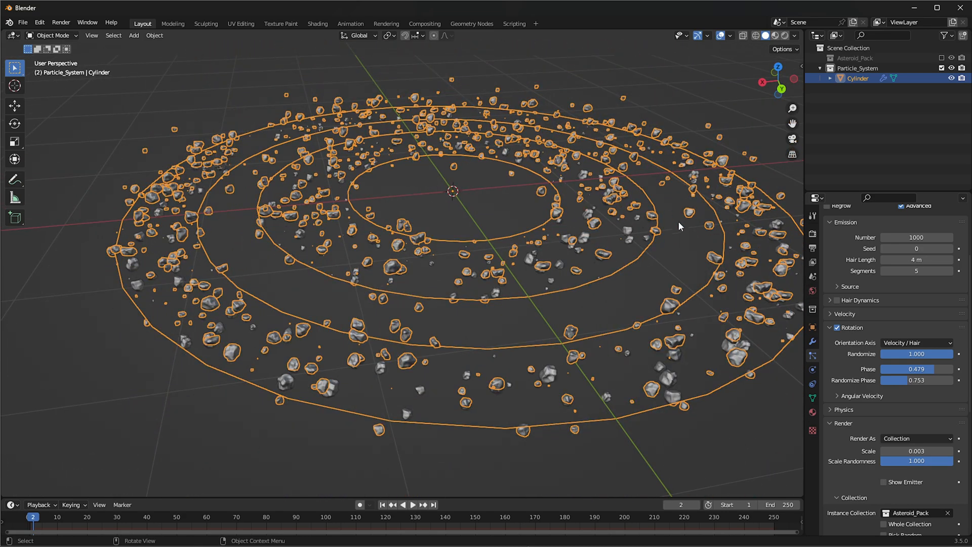
middle_click_drag(542, 274, 472, 216)
middle_click_drag(427, 249, 461, 234, "shift")
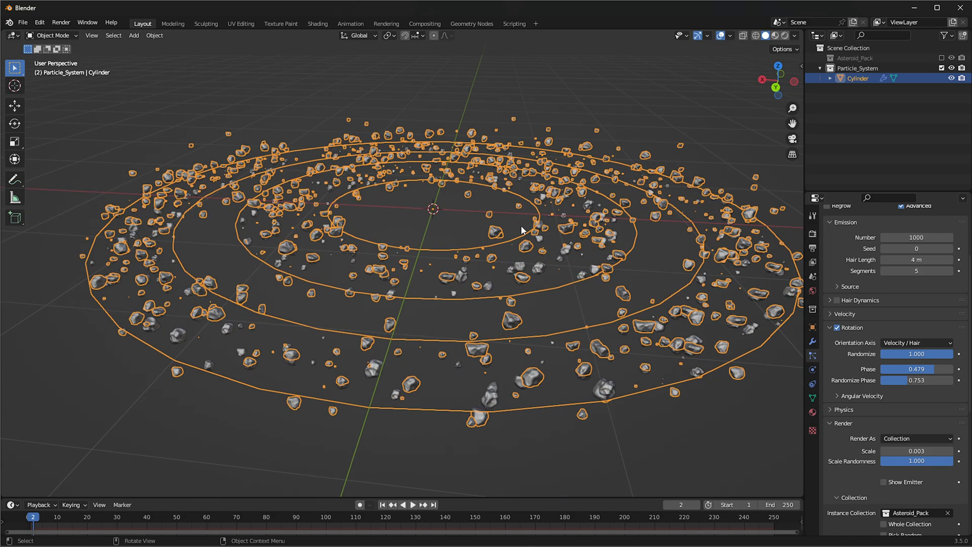
key("shift+a")
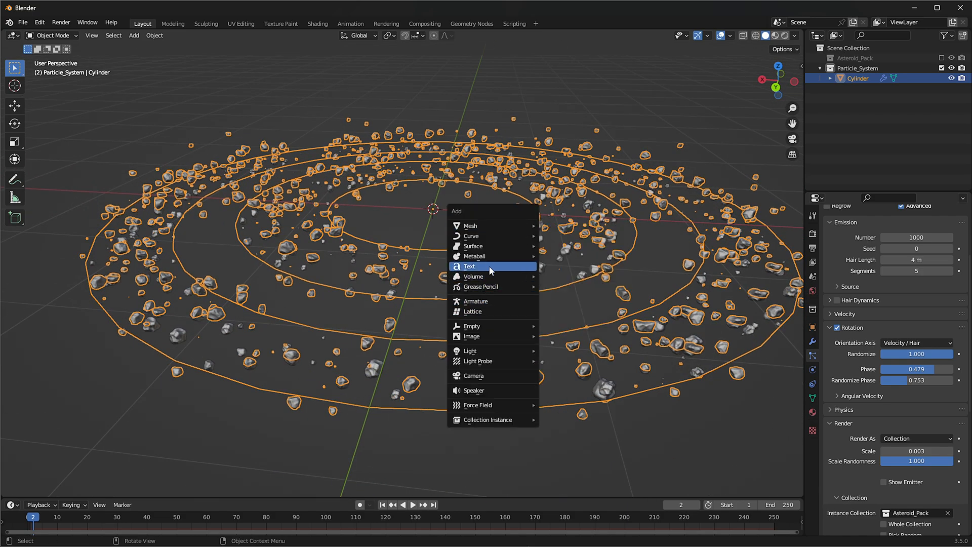
mouse_move(471, 349)
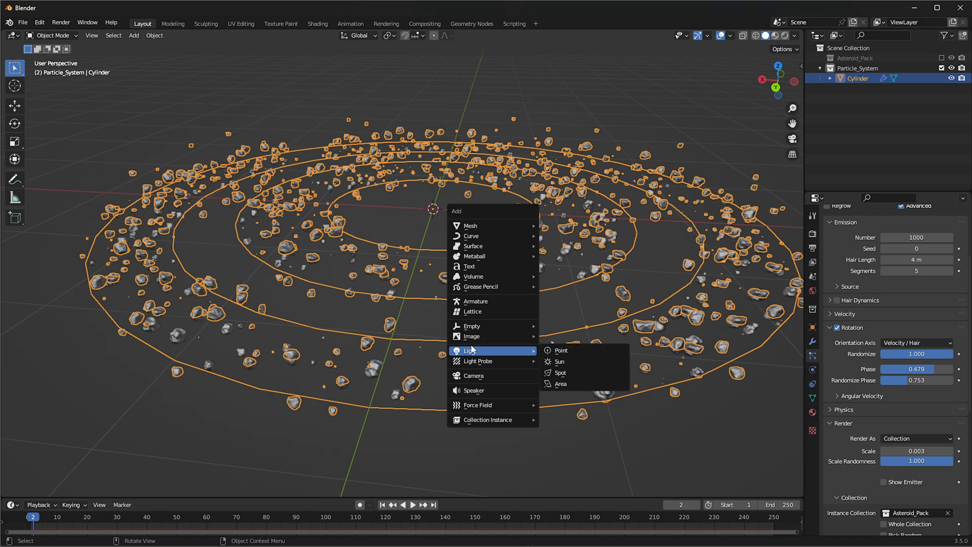
left_click(566, 353)
scroll(528, 200, "up", 4)
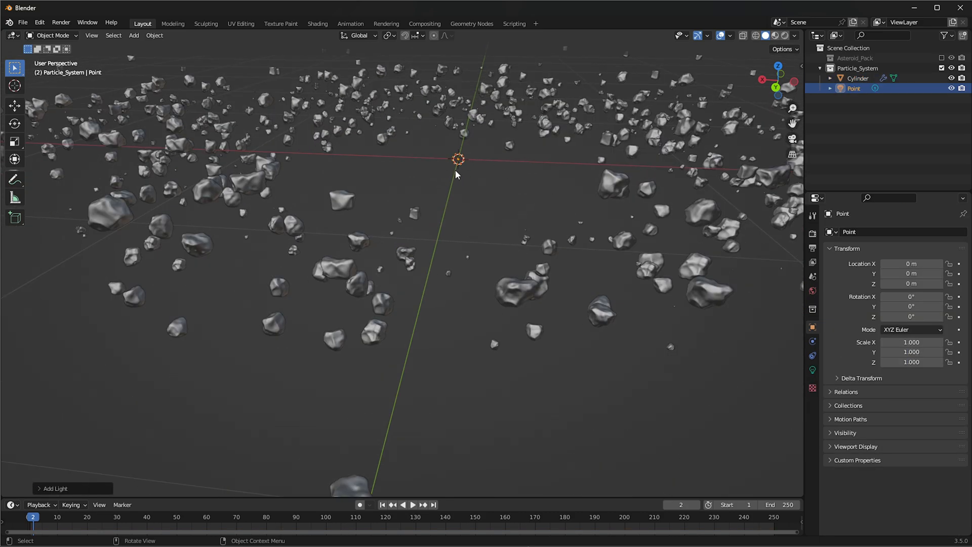
scroll(457, 174, "down", 5)
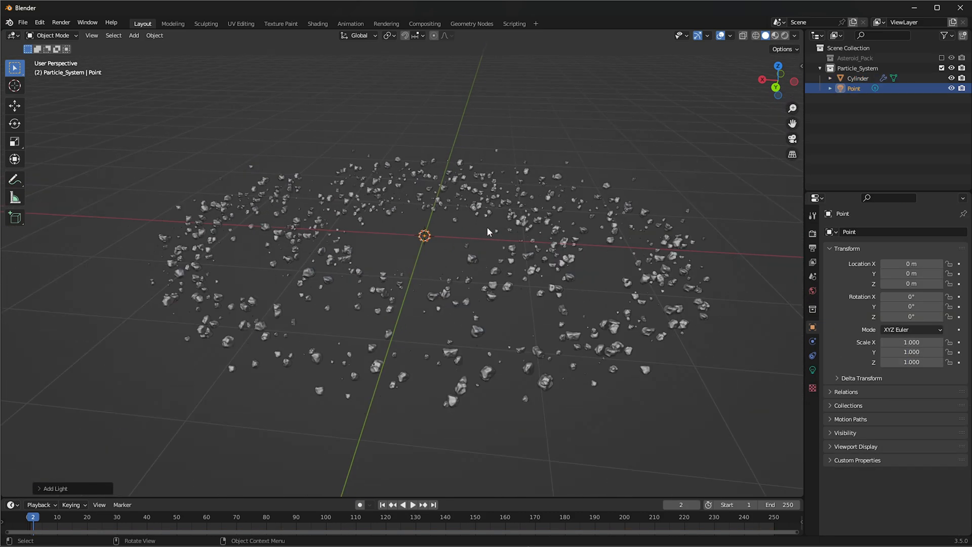
Show the viewport in rendered shading and set the render engine to Cycles with GPU Compute as the device
left_click(784, 36)
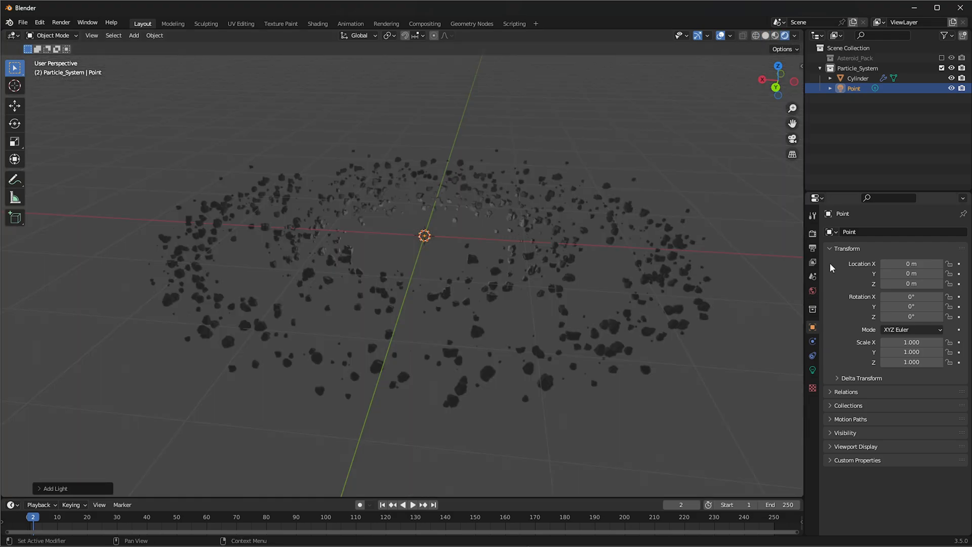
left_click(812, 233)
left_click(902, 233)
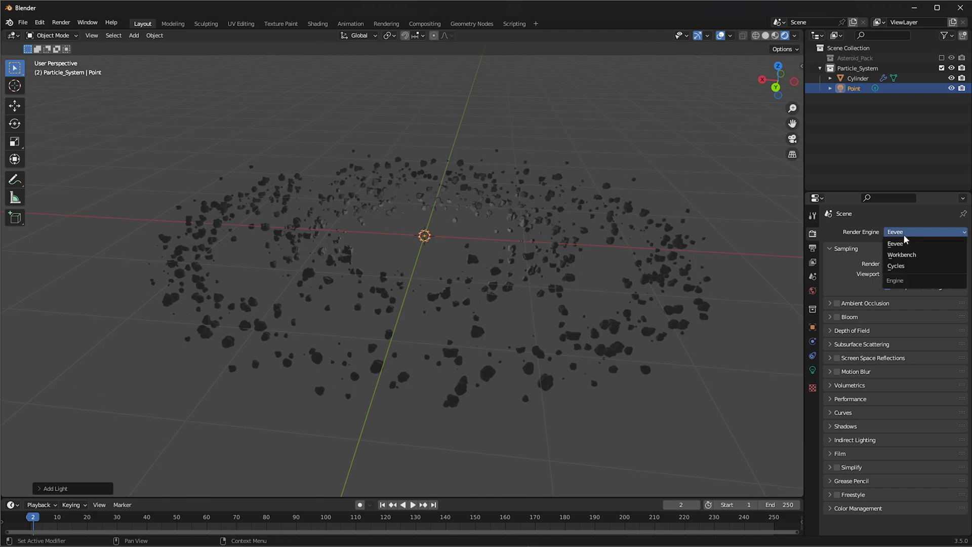
left_click(906, 254)
left_click(903, 257)
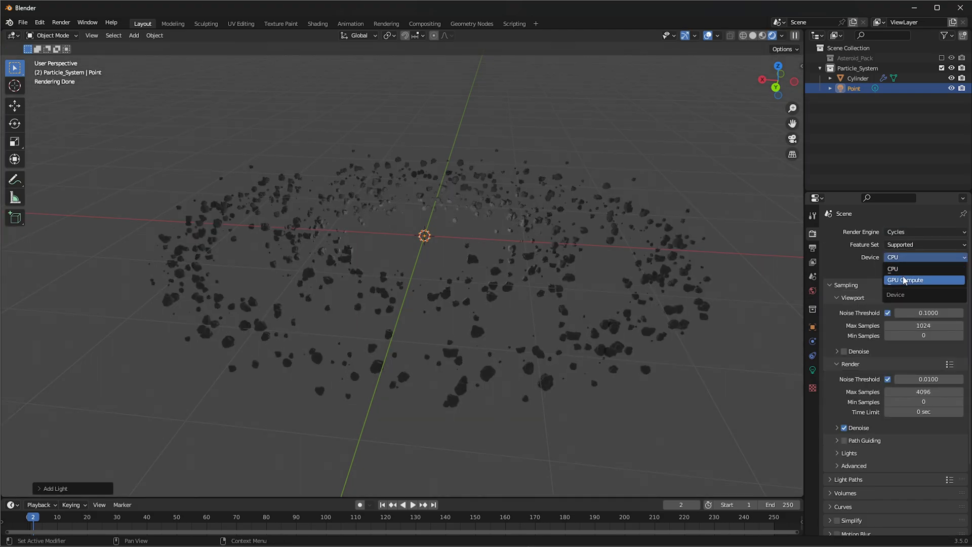
left_click(905, 281)
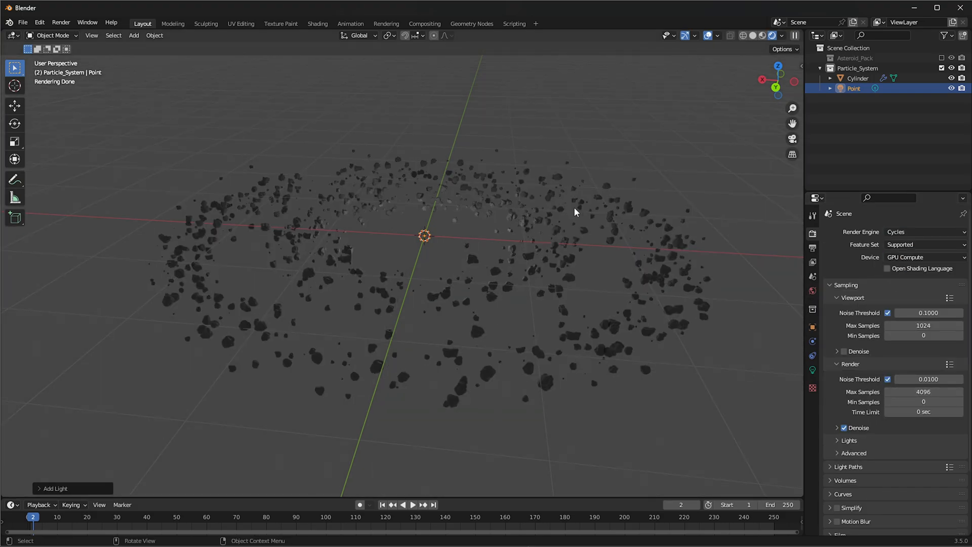
Split the 3D viewport into two side-by-side areas and change the new one to the Shader Editor
left_click_drag(4, 491, 269, 475)
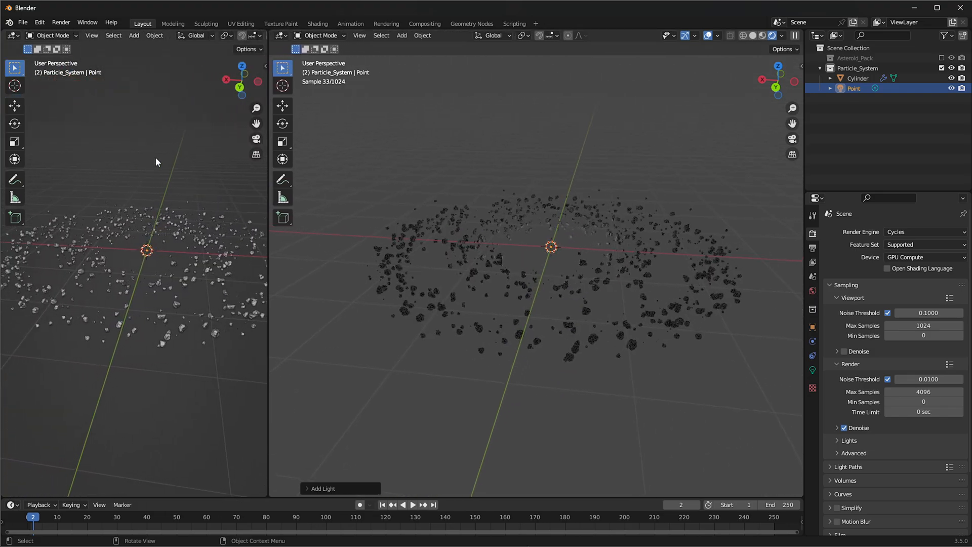
left_click(14, 35)
left_click(48, 131)
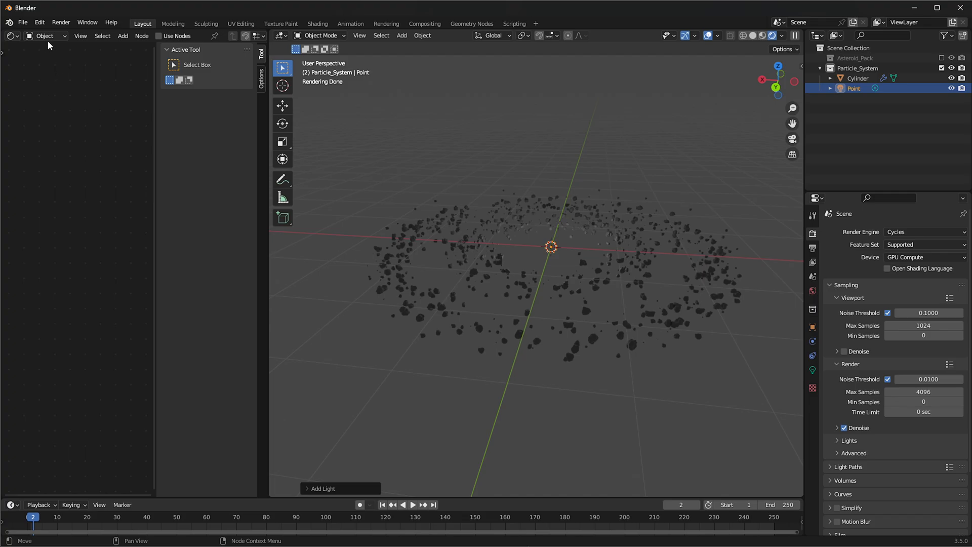
Show the World shader nodes and disconnect the Background node from the World Output's surface input
left_click(49, 39)
left_click(45, 58)
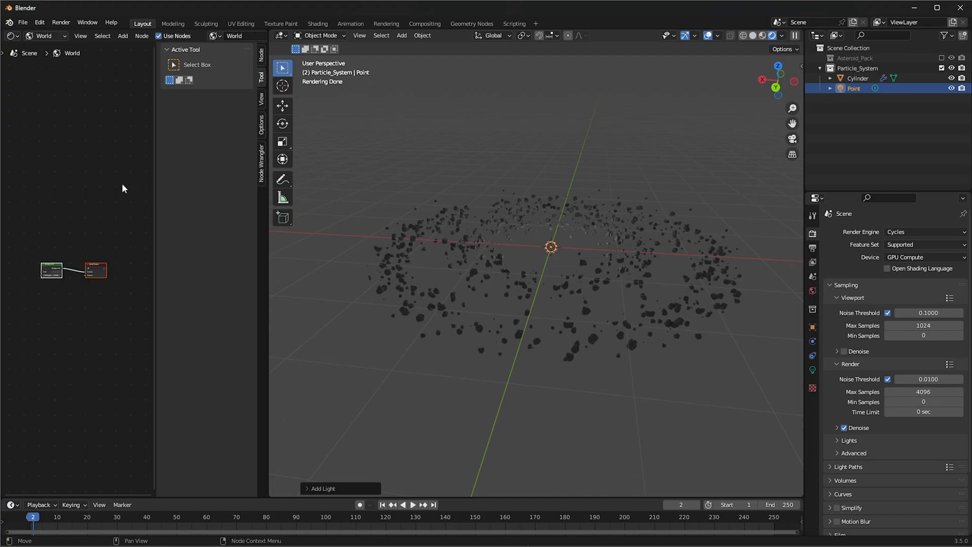
key("n")
scroll(147, 256, "up", 5)
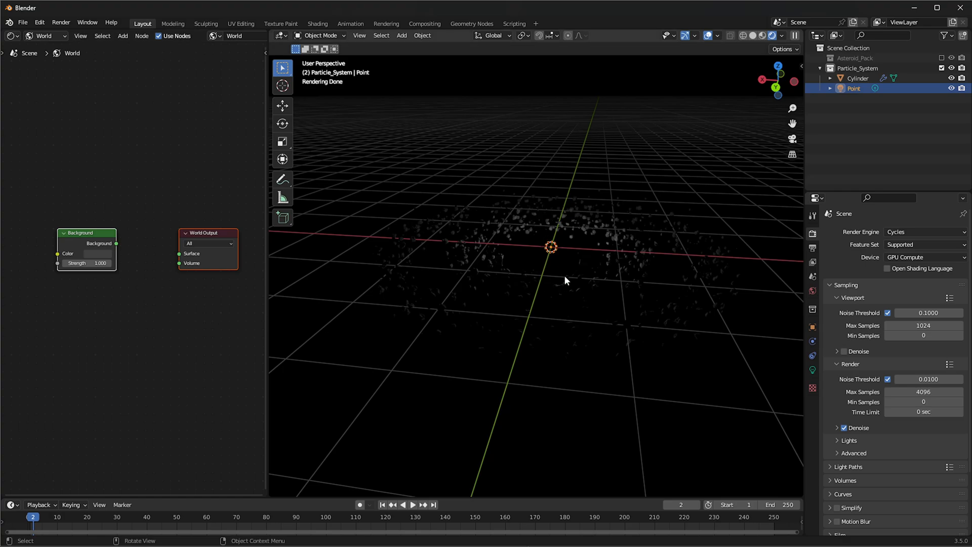
scroll(601, 276, "up", 2)
scroll(682, 302, "down", 3)
middle_click_drag(665, 271, 614, 320)
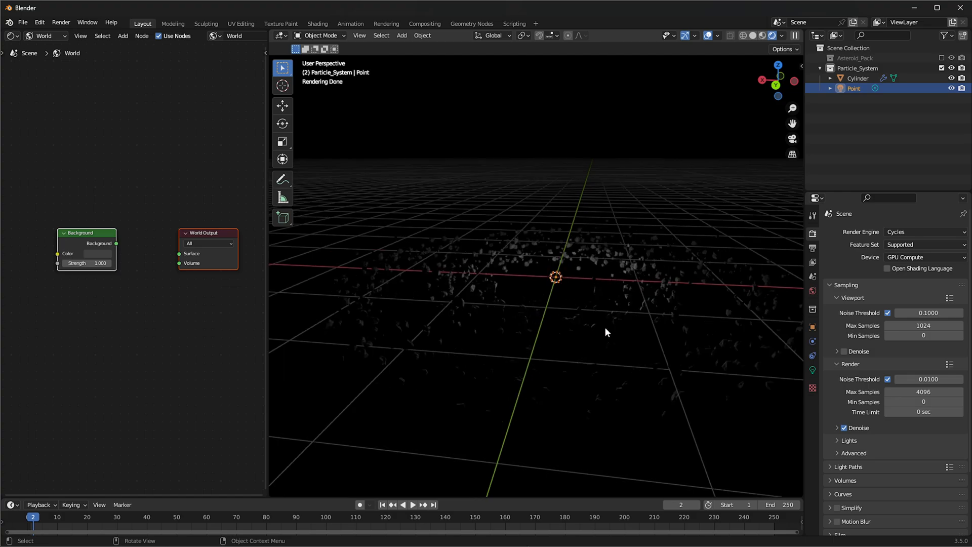
middle_click_drag(568, 298, 596, 298)
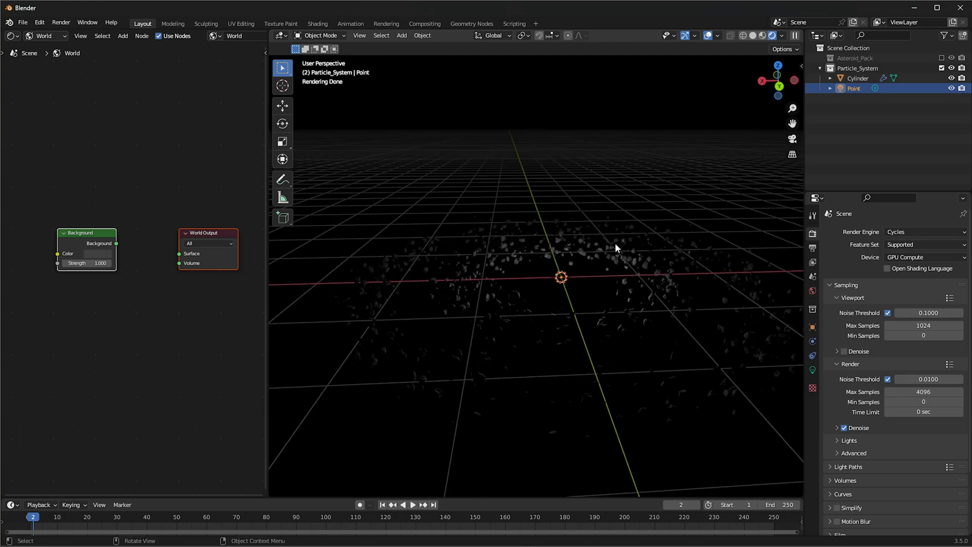
middle_click_drag(620, 243, 590, 231)
middle_click_drag(610, 301, 544, 277)
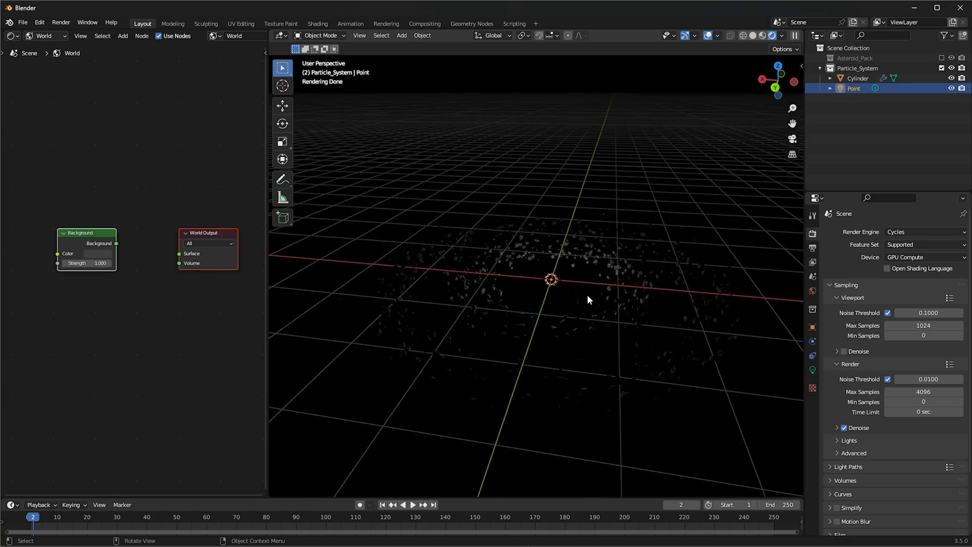
Create a new collection in the scene and name it Volume
right_click(855, 138)
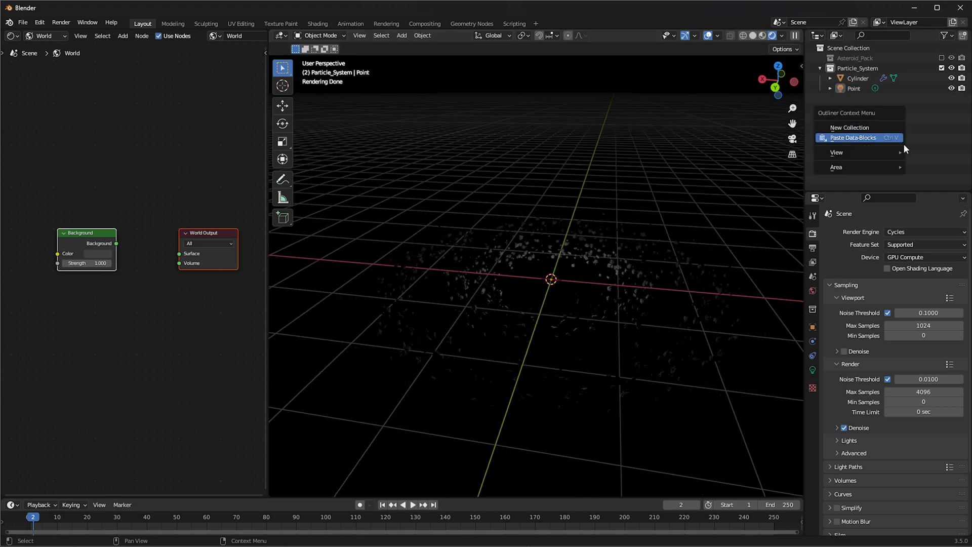
left_click(859, 127)
key("F2")
type("Volume")
key("Return")
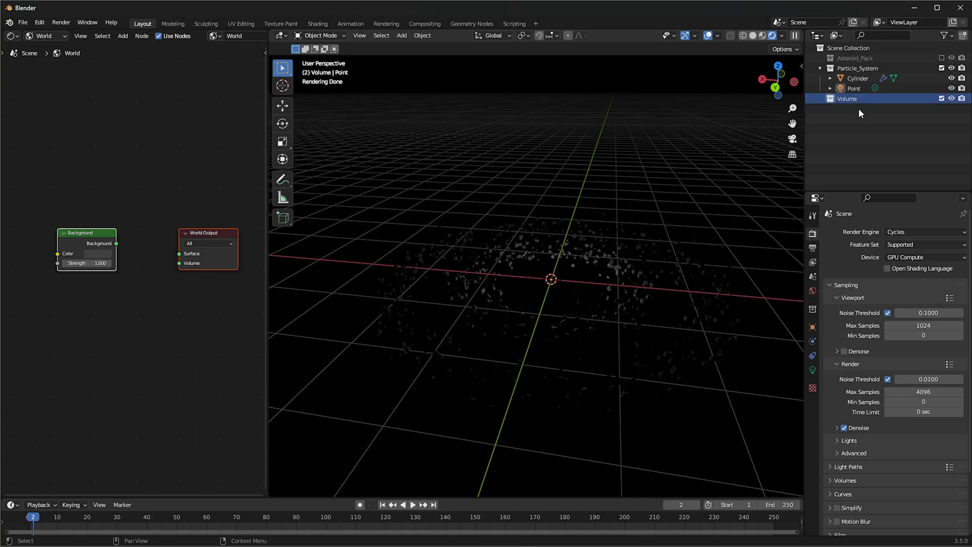
Add a UV sphere to the Volume collection and scale it up to enclose the whole asteroid belt
key("shift+a")
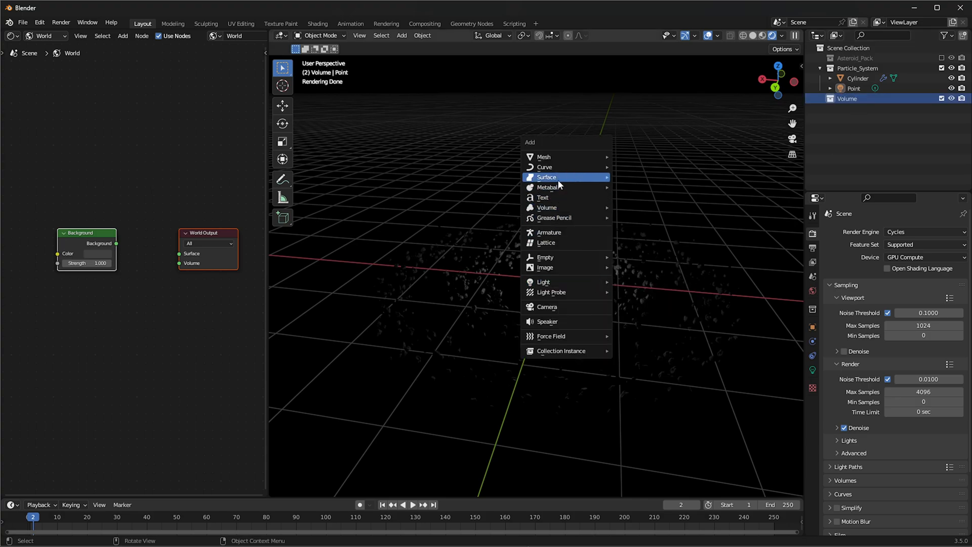
mouse_move(554, 158)
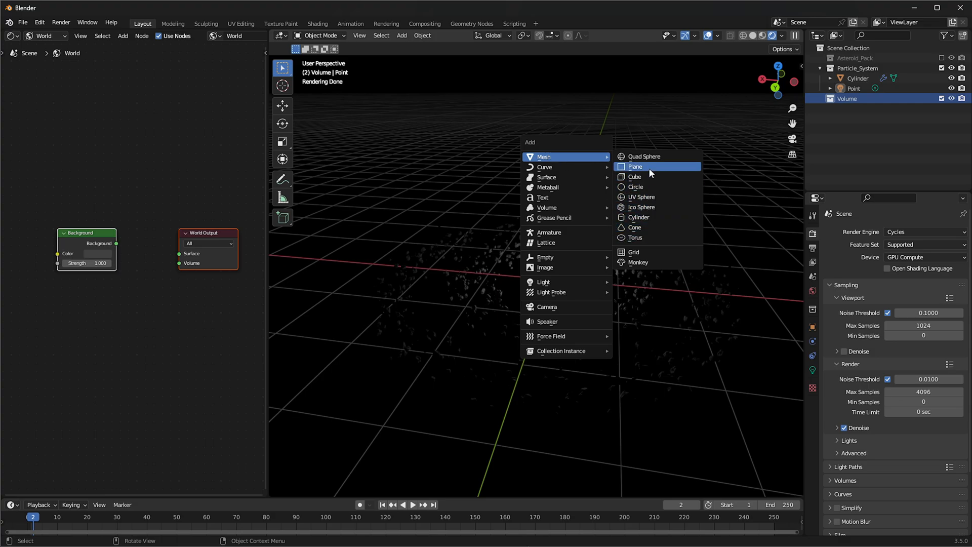
left_click(647, 198)
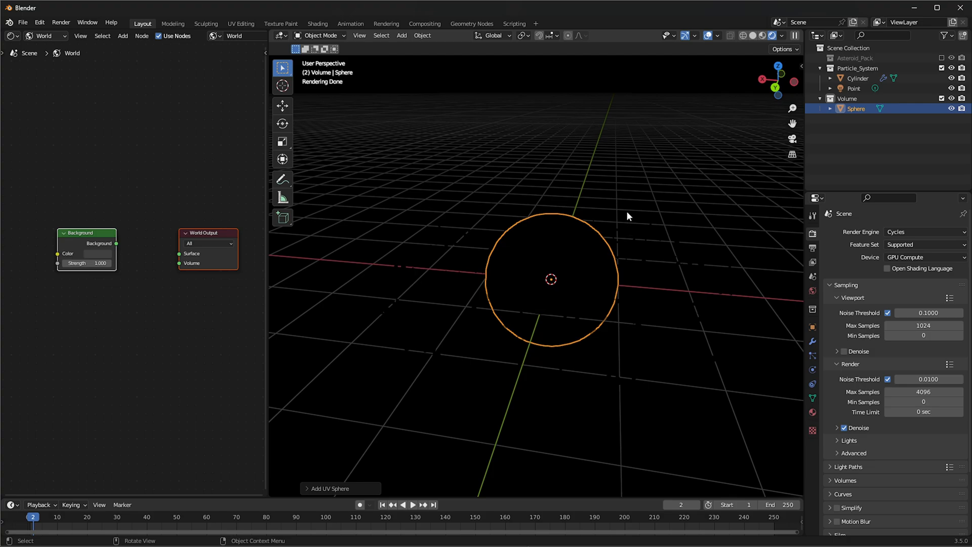
key("s")
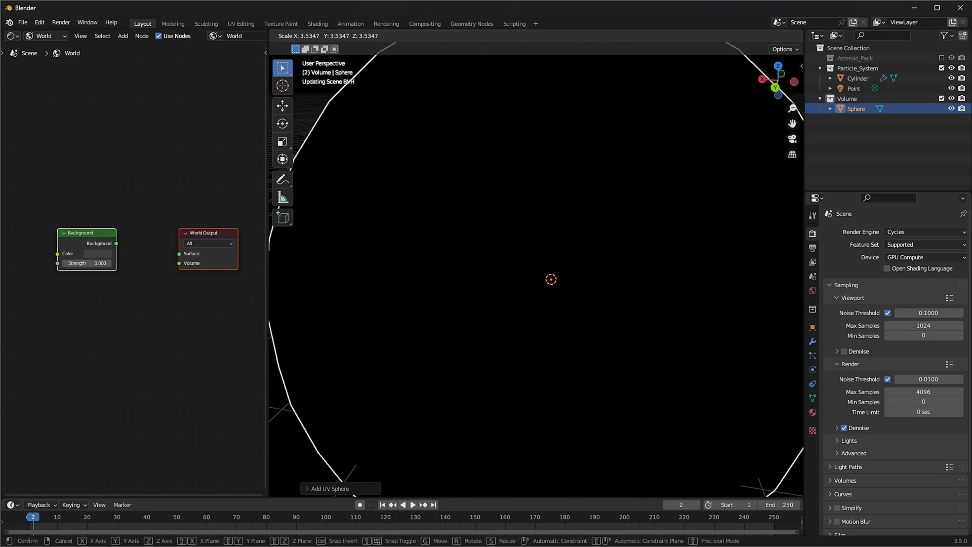
left_click(726, 266)
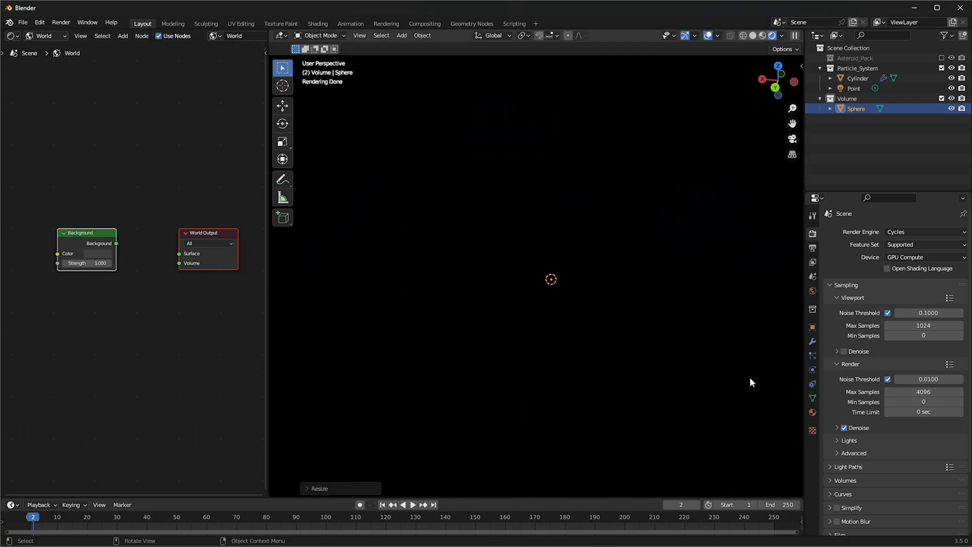
Switch the Shader Editor to object shaders and give the sphere a new material named Volume
left_click(55, 36)
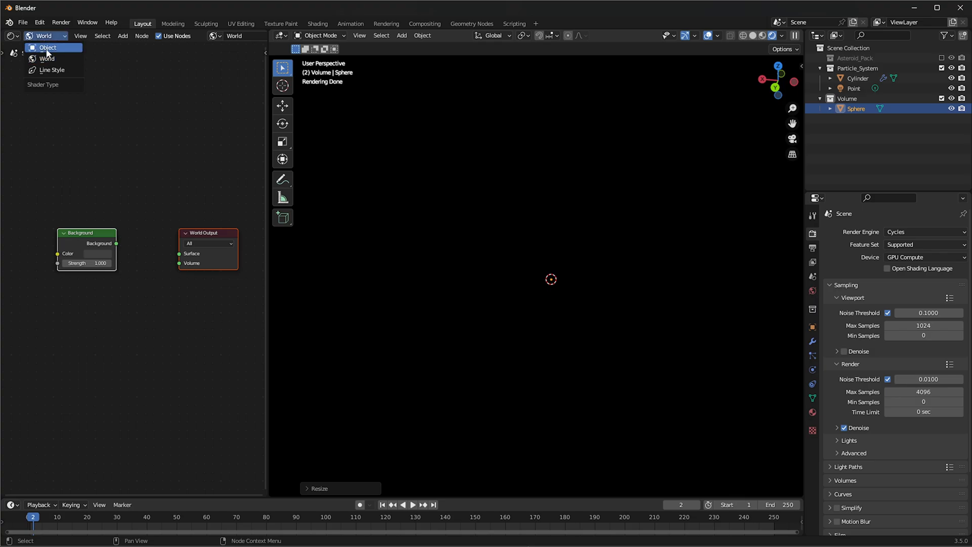
left_click(47, 48)
left_click(812, 412)
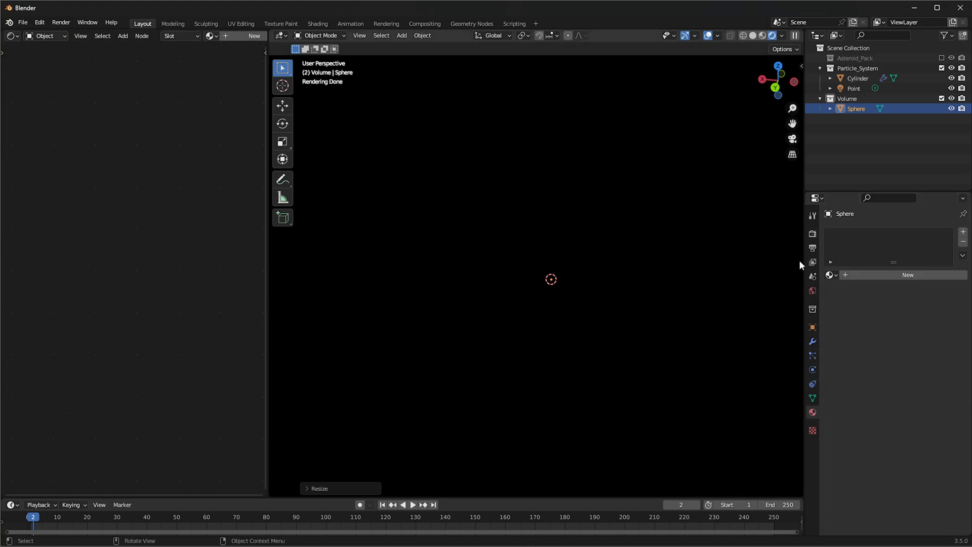
left_click(881, 274)
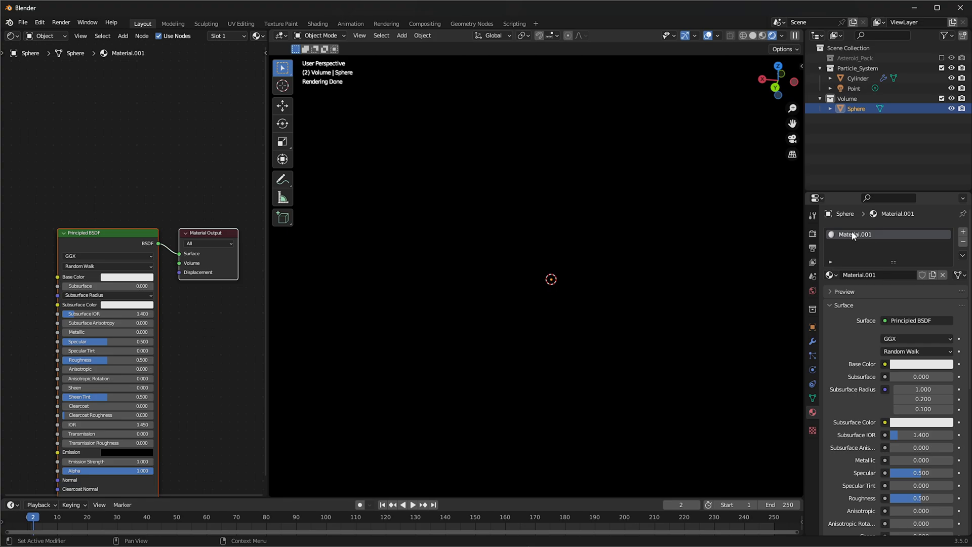
double_click(853, 234)
type("Volume_91")
key("Return")
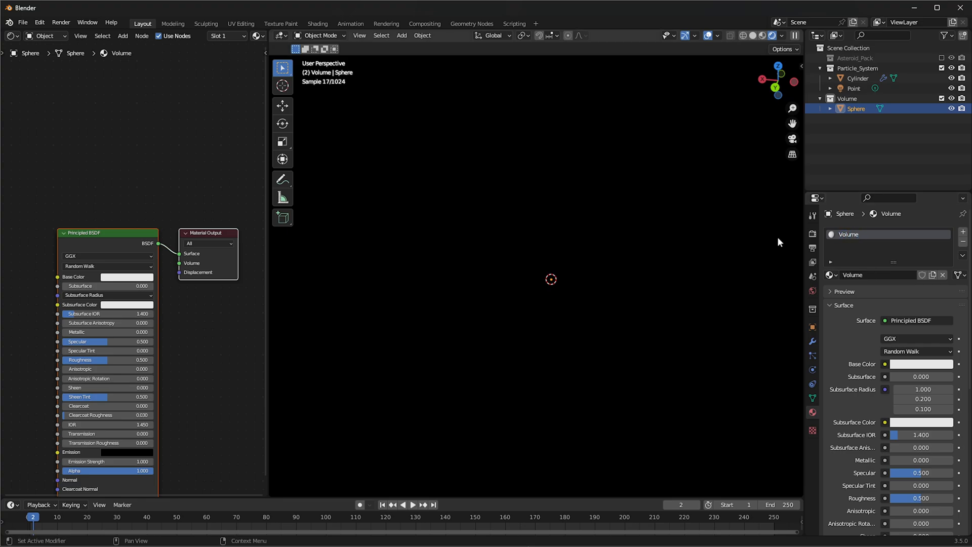
Delete the Principled BSDF node from the sphere's Volume material
left_click(95, 274)
scroll(103, 239, "up", 2)
middle_click_drag(104, 240, 39, 214)
key("x")
scroll(165, 250, "up", 1)
Add a Volume Scatter node and connect it to the Volume input of the Material Output
middle_click_drag(127, 261, 175, 264)
key("shift+a")
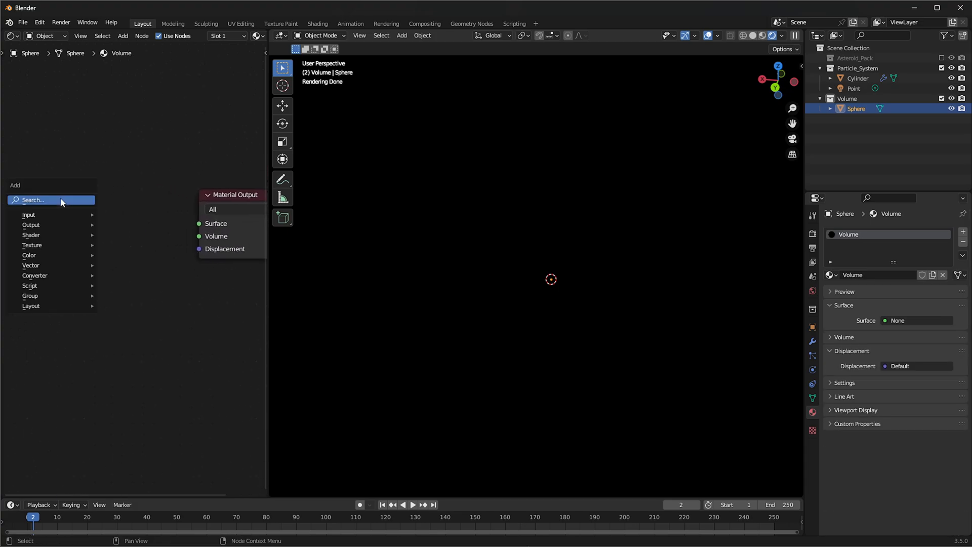
left_click(62, 205)
type("volume")
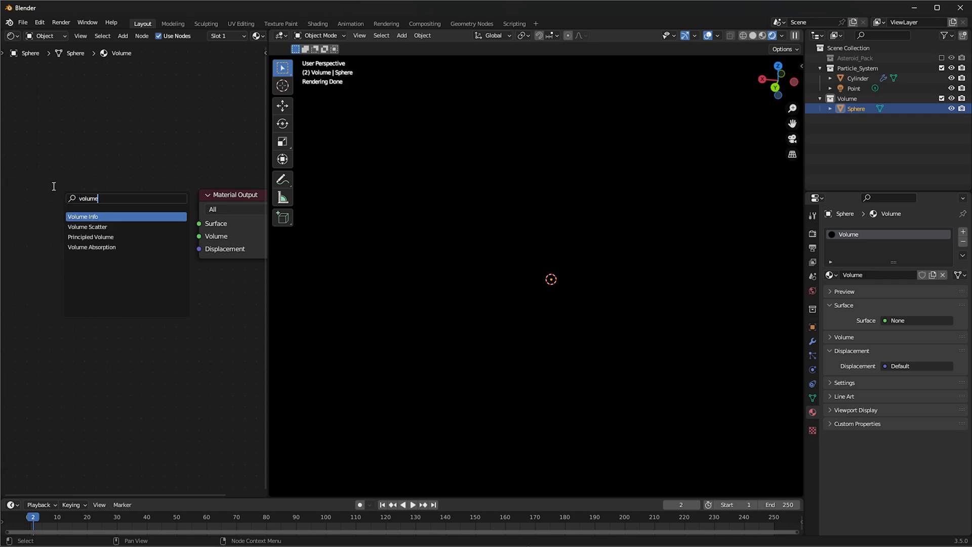
key("Down")
key("Return")
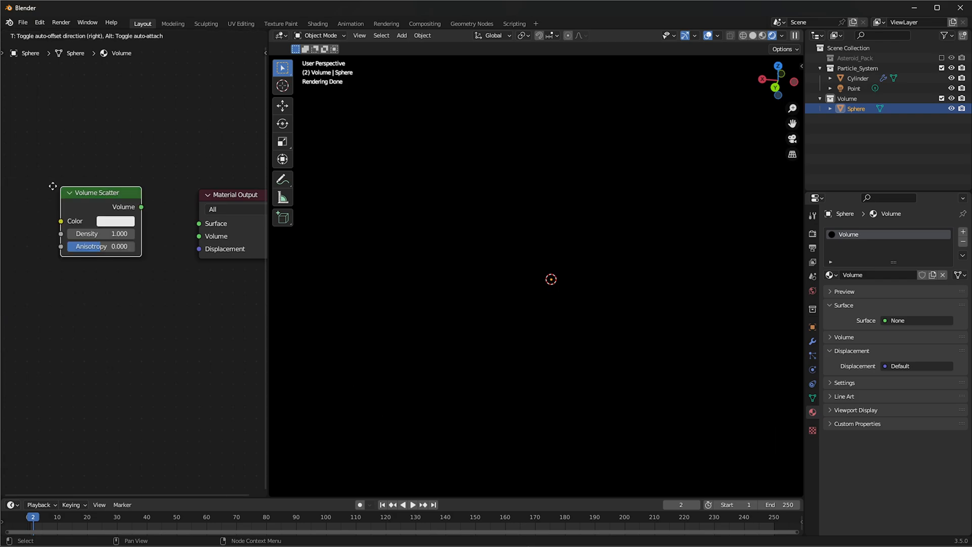
left_click(73, 205)
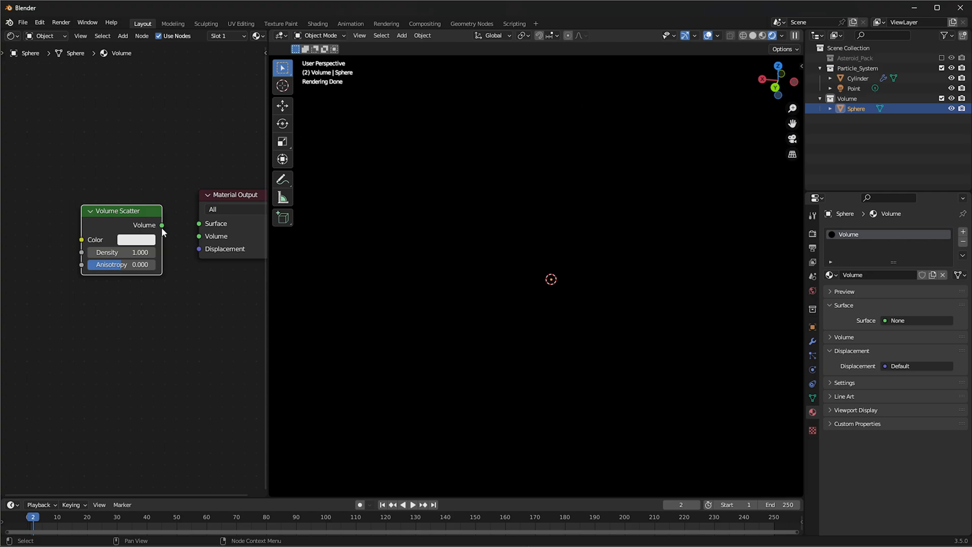
left_click_drag(162, 228, 199, 236)
Set the Volume Scatter node's density to 0.1
scroll(162, 297, "up", 1)
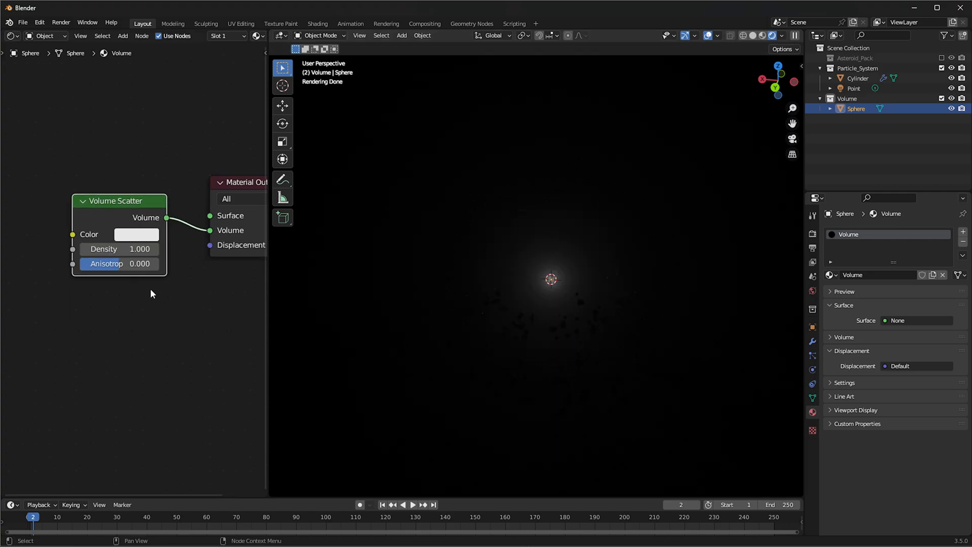
left_click(95, 252)
type("0.1")
key("Return")
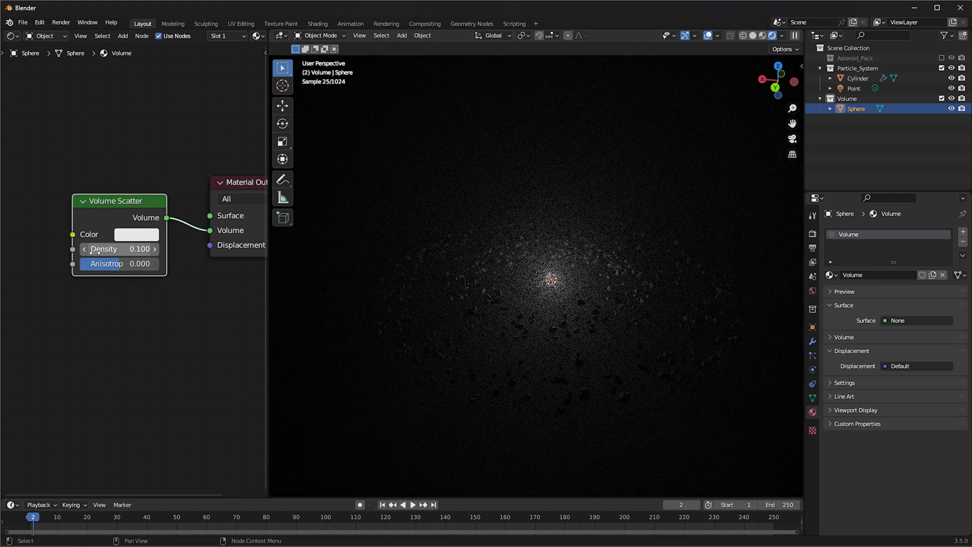
middle_click_drag(537, 230, 560, 235)
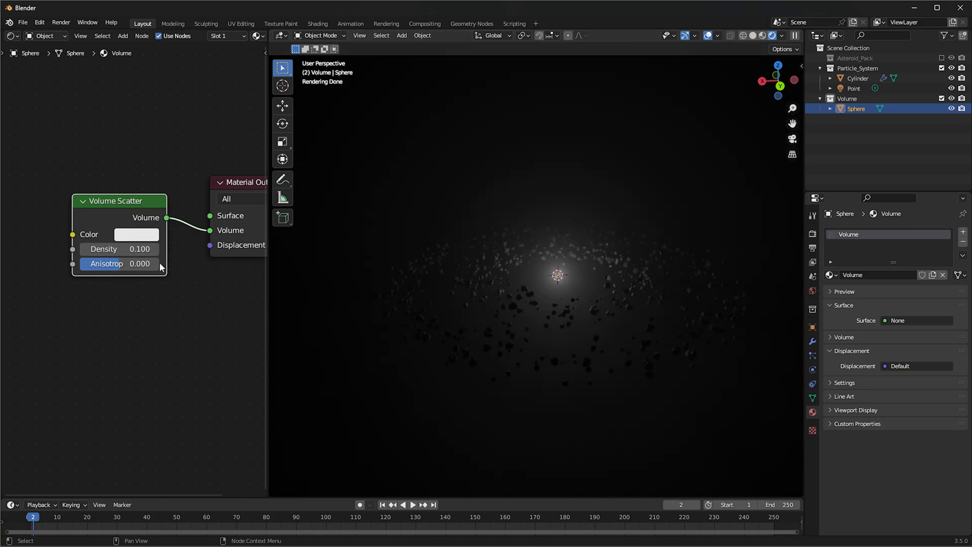
Change the Volume Scatter color to orange with hue 0.040 and saturation 0.951
left_click(141, 242)
left_click(154, 125)
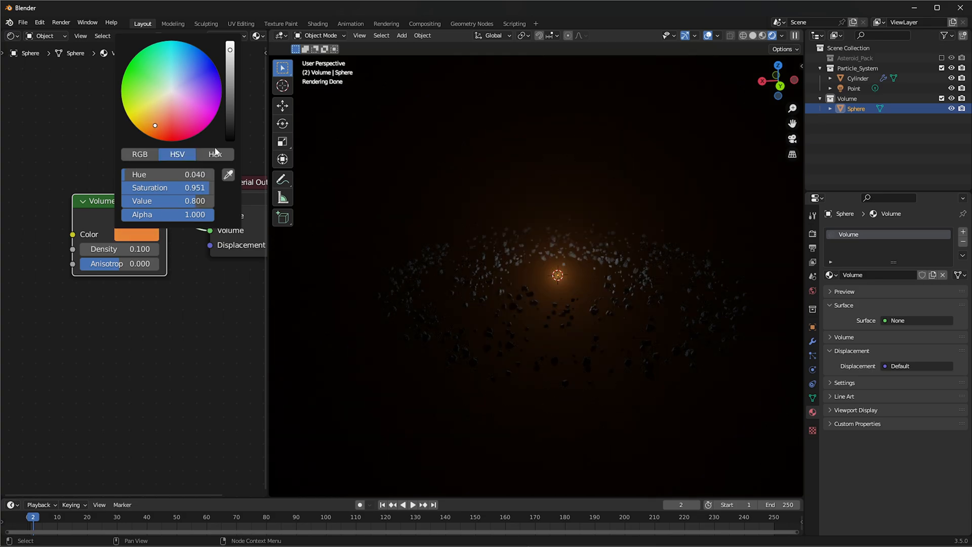
scroll(568, 261, "up", 3)
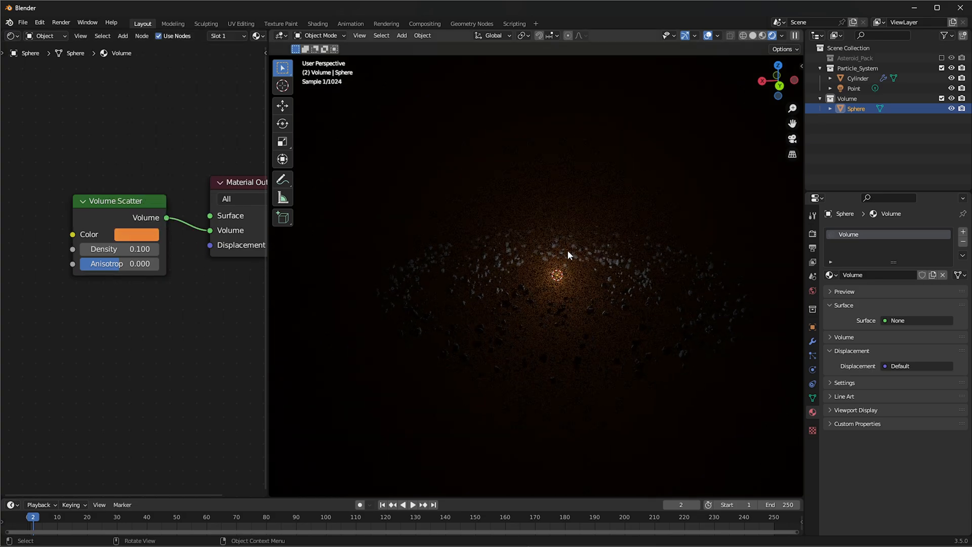
scroll(571, 254, "down", 4)
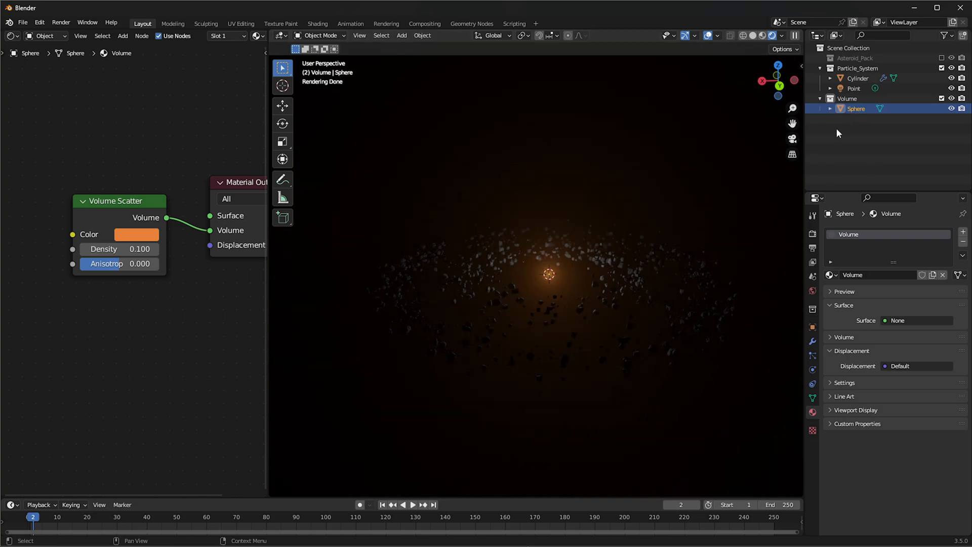
Set the power of the point light at the belt's centre to 1000 W and check the lighting around the asteroids
left_click(854, 88)
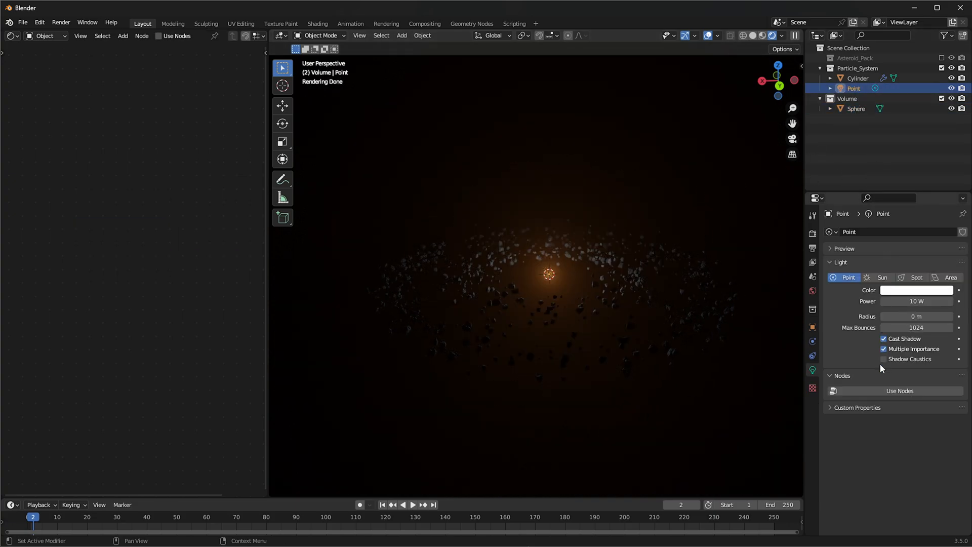
left_click(911, 301)
key("Return")
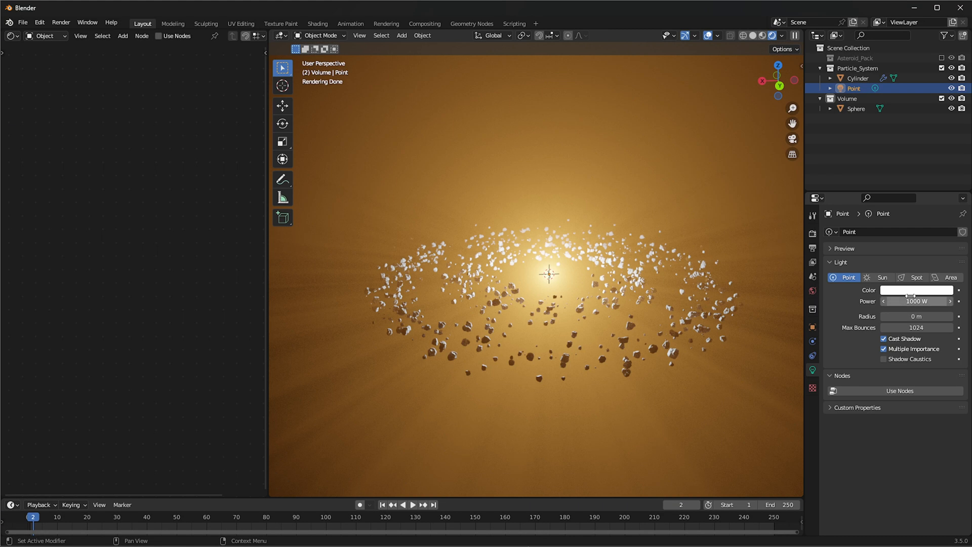
mouse_move(636, 309)
middle_mouse_down()
mouse_move(610, 307)
mouse_move(644, 307)
middle_mouse_up()
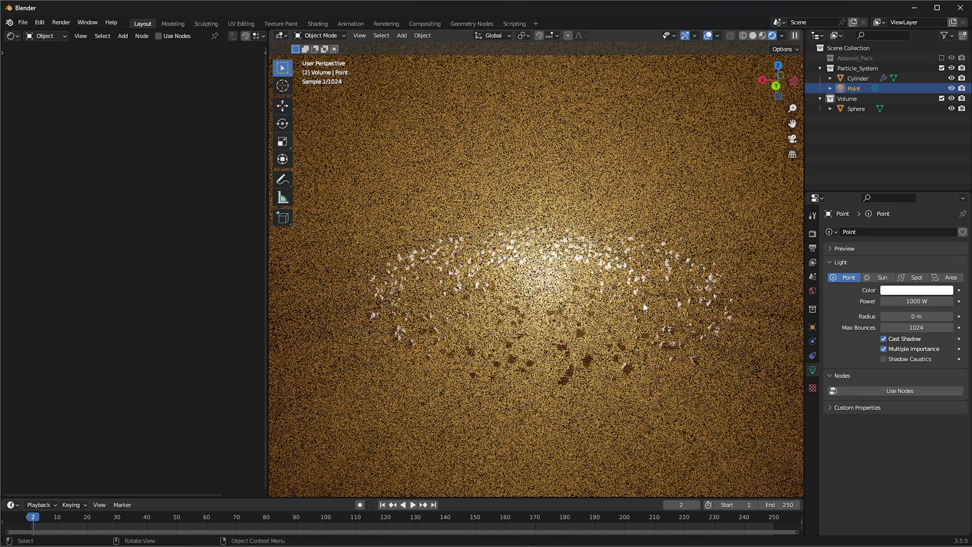
scroll(644, 307, "down", 5)
scroll(643, 307, "up", 4)
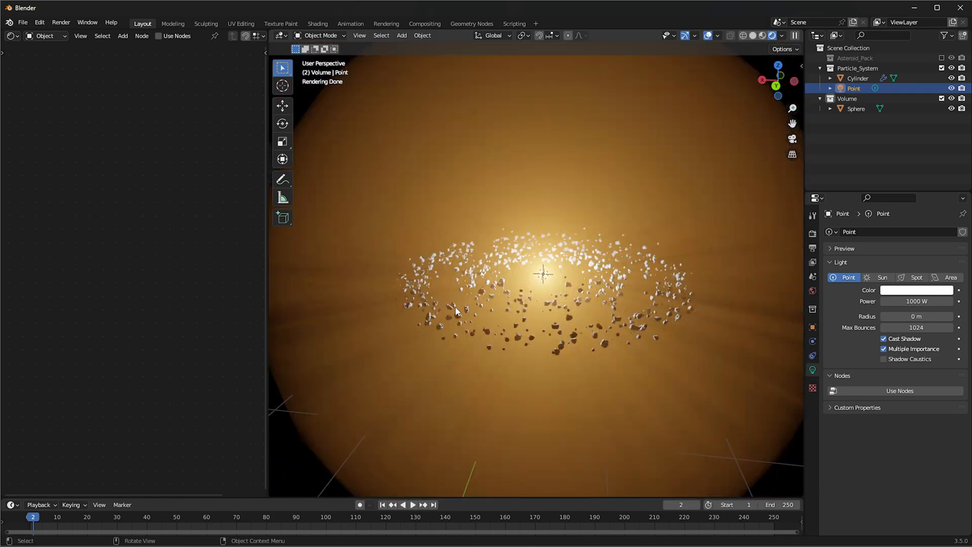
scroll(479, 309, "up", 2)
scroll(594, 322, "down", 5)
scroll(582, 326, "up", 6)
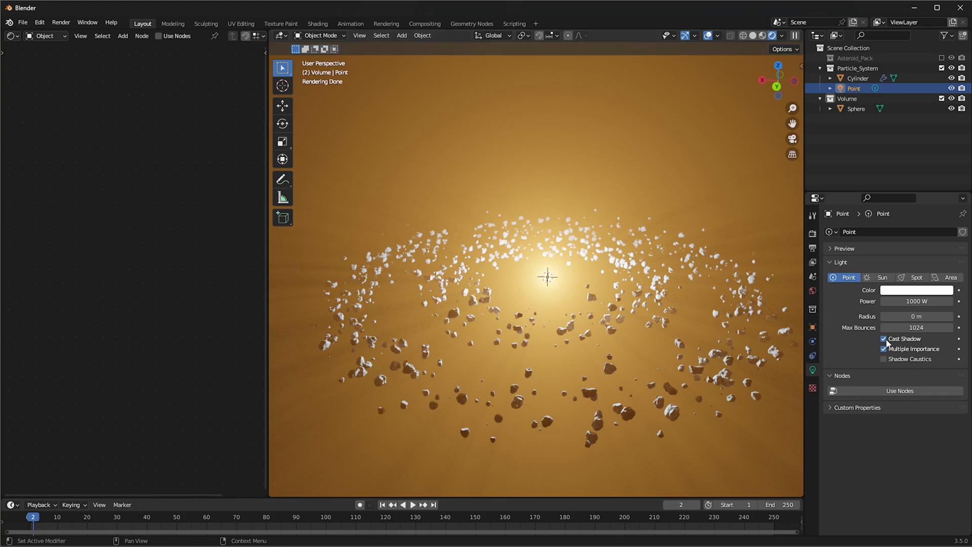
Set the point light's power to 100 W and check the glow among the asteroids from several angles
left_click(891, 301)
type("100")
key("Return")
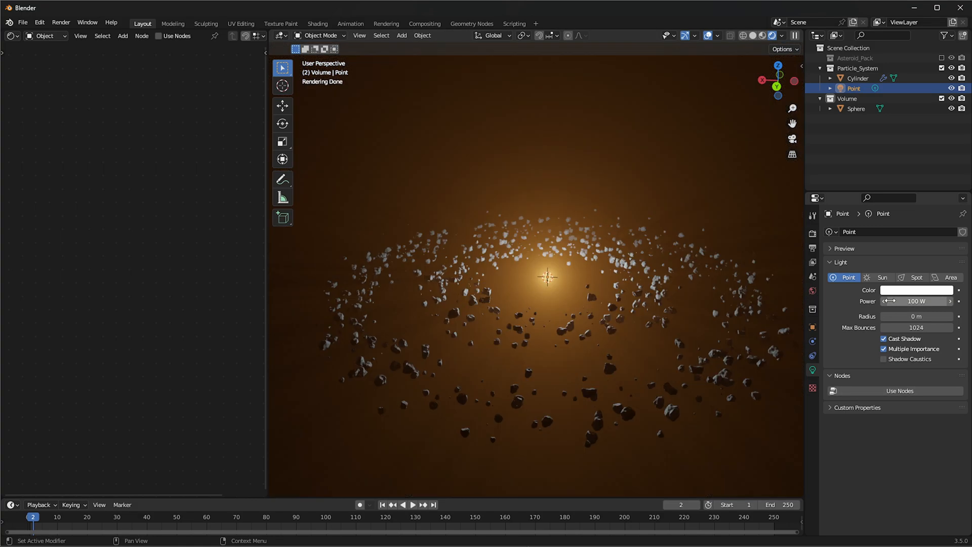
scroll(540, 232, "down", 3)
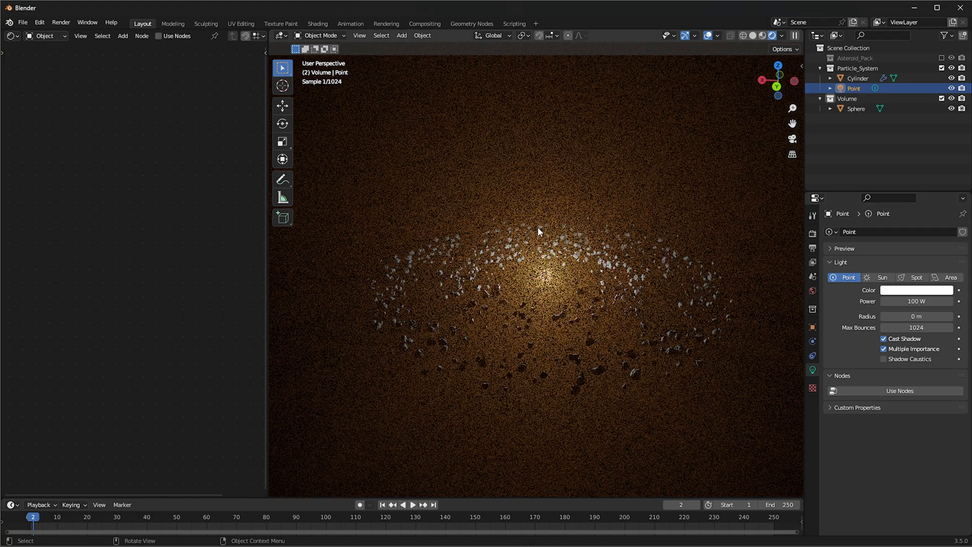
middle_click_drag(662, 362, 646, 349)
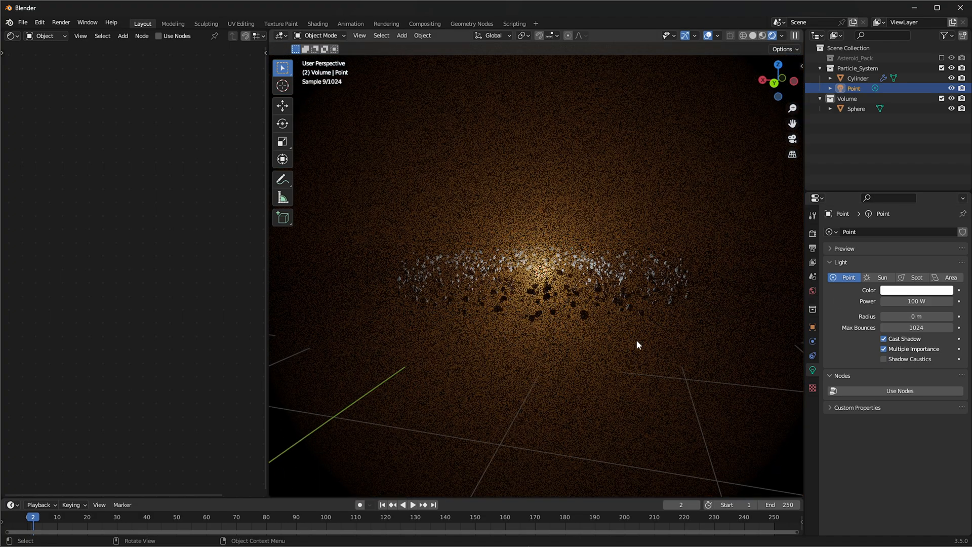
scroll(549, 278, "up", 2)
middle_click_drag(552, 277, 597, 293)
scroll(597, 293, "up", 2)
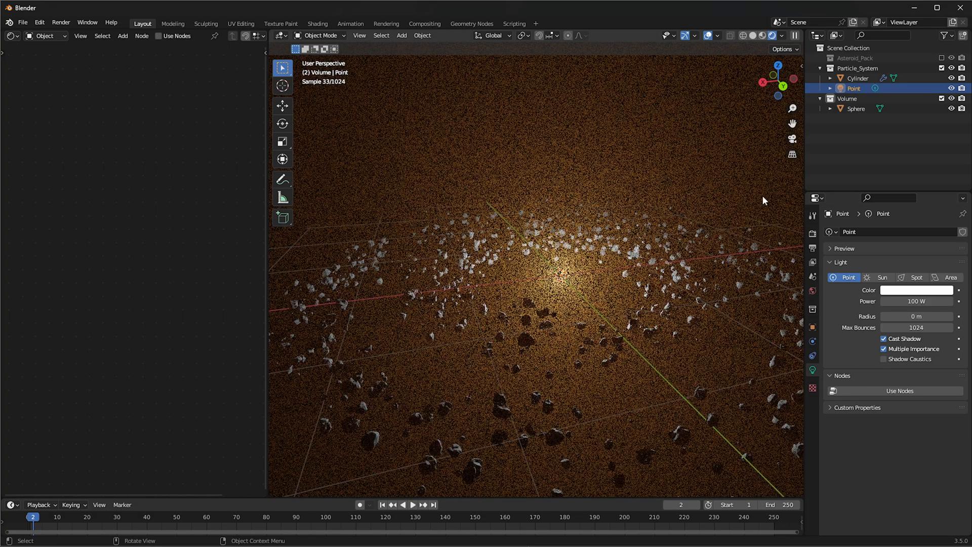
Flatten the volume sphere along the Z axis to about 0.1 of its height and readjust its Z scale
left_click(856, 108)
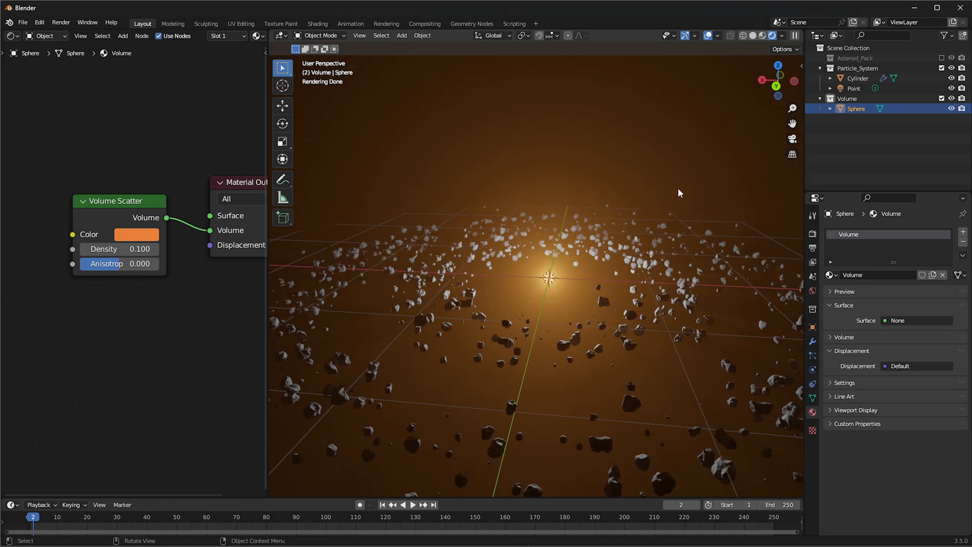
key("s")
key("z")
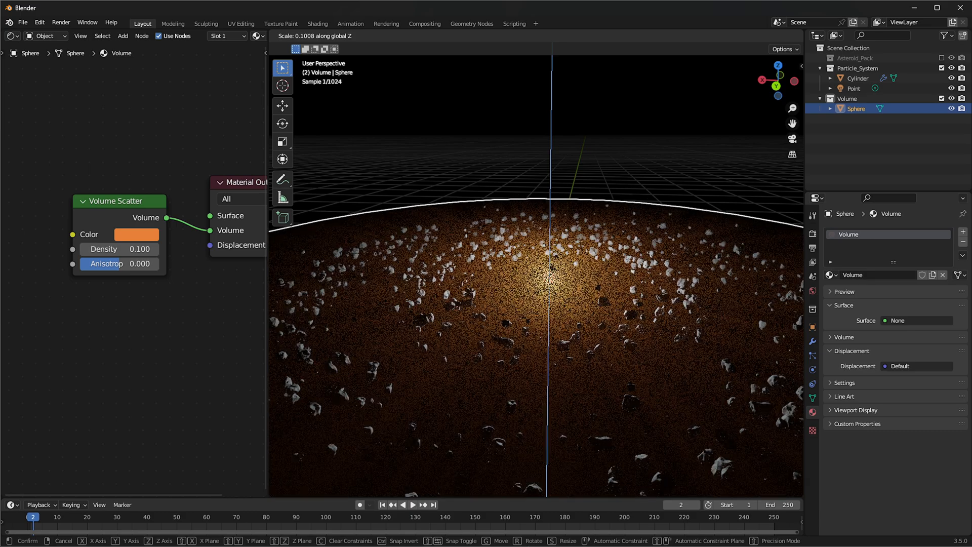
left_click(552, 269)
scroll(644, 269, "down", 4)
key("s")
middle_click_drag(623, 274, 582, 289, "shift")
key("z")
left_click(561, 277)
Enlarge the flattened volume sphere uniformly to about twice its size, and scale it up once more
key("s")
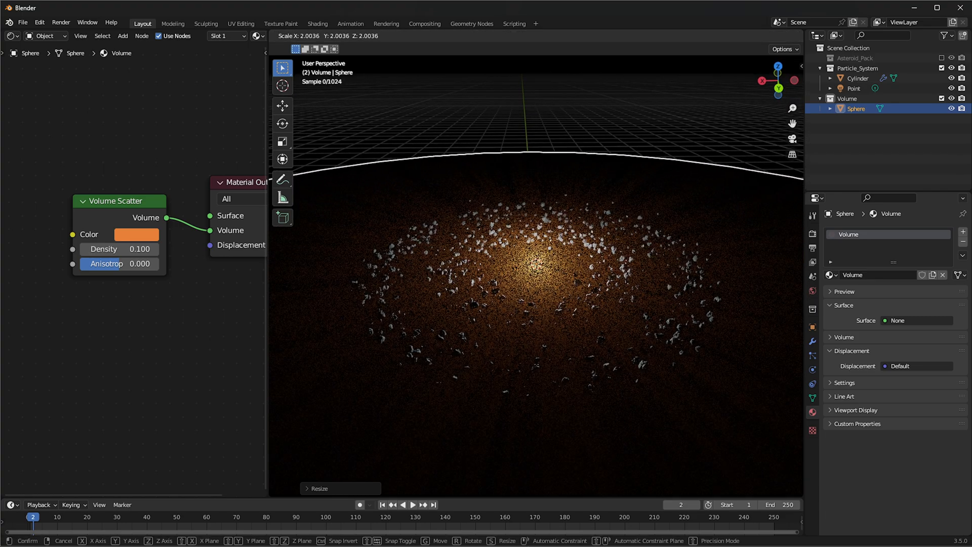
left_click(691, 305)
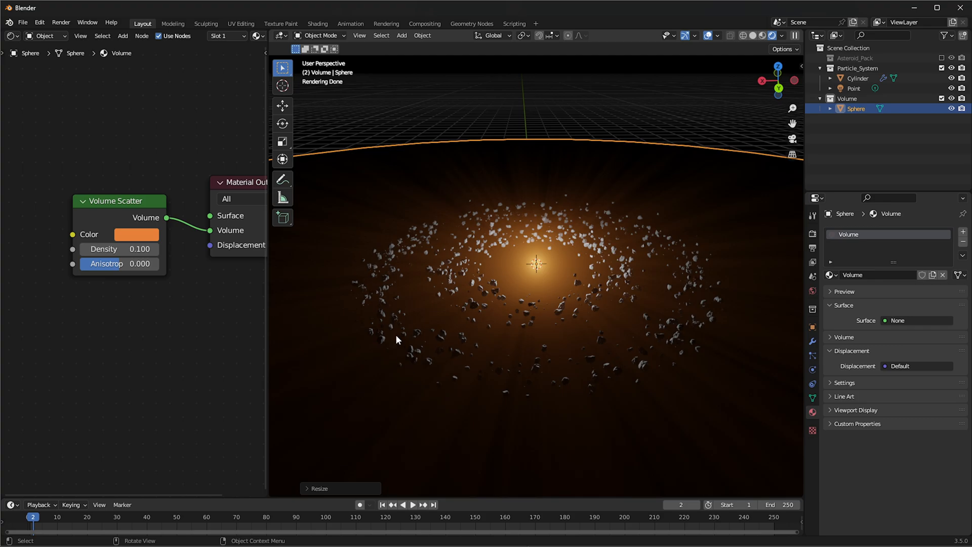
key("s")
left_click(704, 295)
middle_click_drag(516, 285, 487, 281)
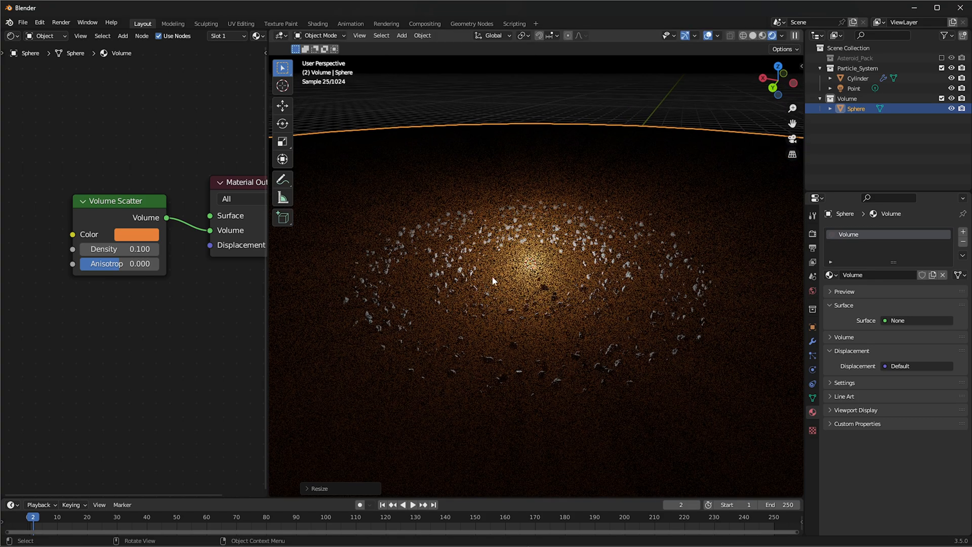
middle_click_drag(557, 245, 572, 227)
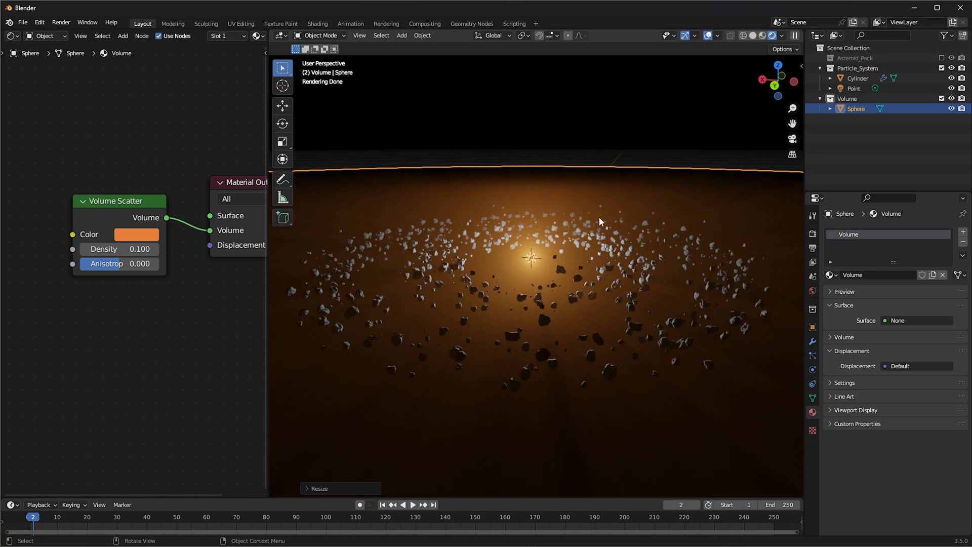
Scale the volume sphere along the Z axis by about 0.49
key("s")
key("z")
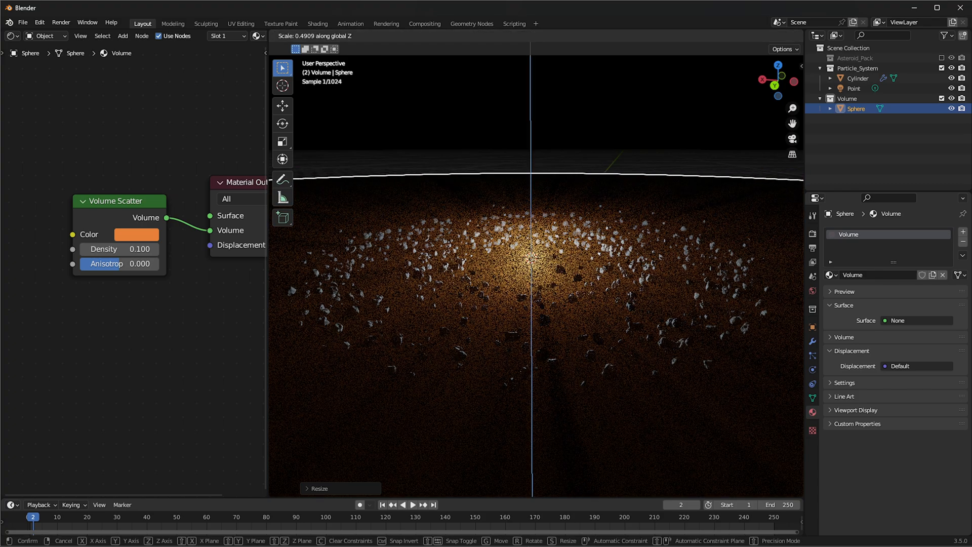
left_click(503, 403)
key("s")
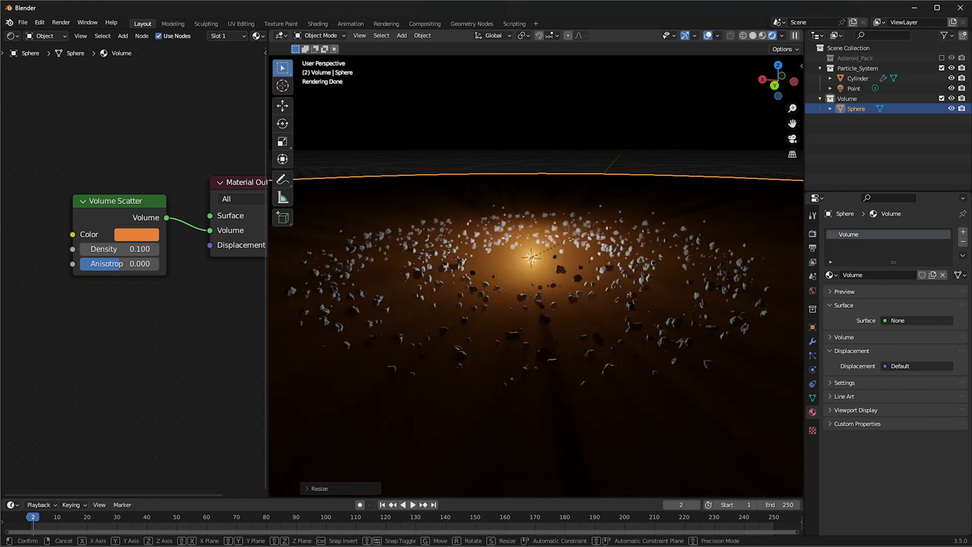
key("z")
right_click(557, 238)
Stretch the volume sphere slightly taller along the Z axis for a stronger glow
key("s")
key("z")
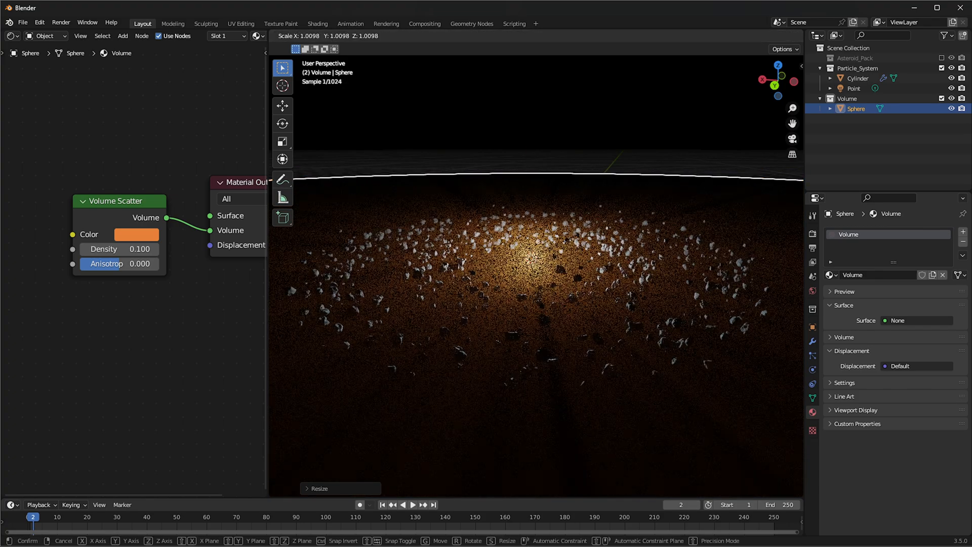
left_click(429, 301)
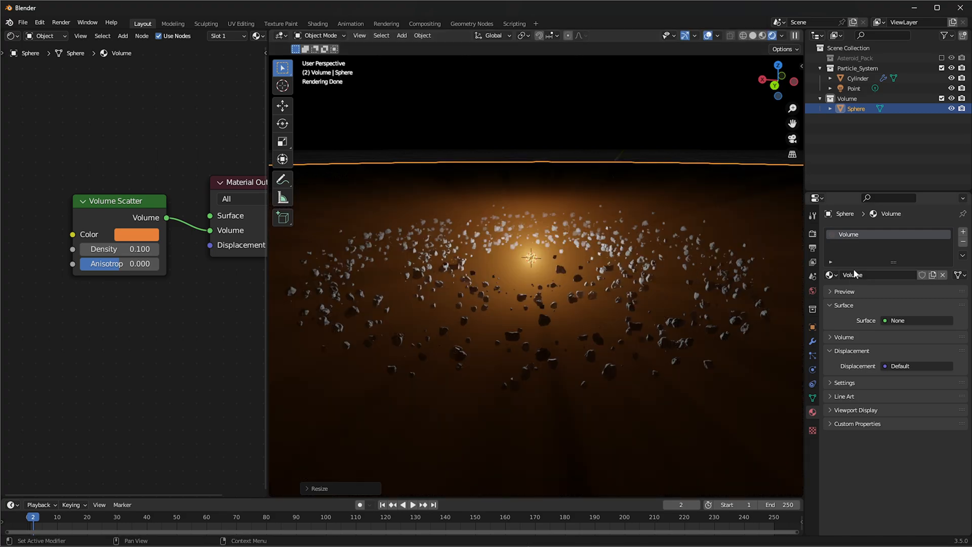
Try a radius of about 2.07 m on the point light, and return it to 0 m
left_click(853, 88)
left_click_drag(916, 316, 961, 316)
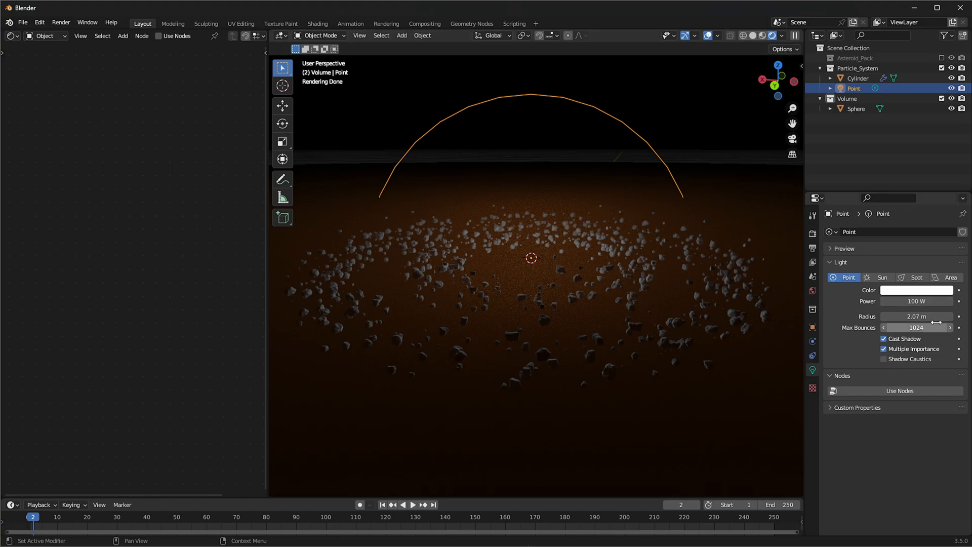
left_click_drag(920, 316, 810, 316)
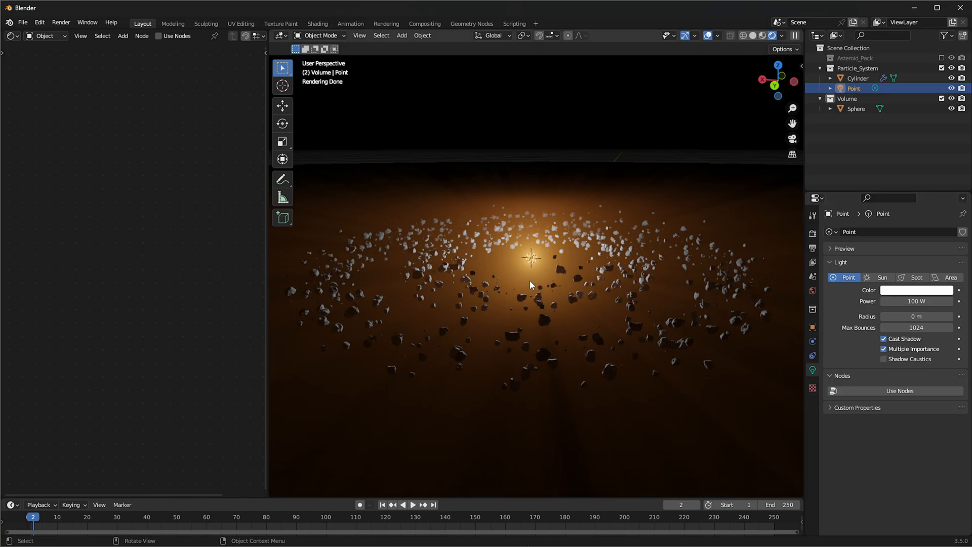
Enable the Asteroid_Pack collection, select Asteroid_no_2 and make free space beside its shader nodes for textures
middle_click_drag(474, 219, 481, 302)
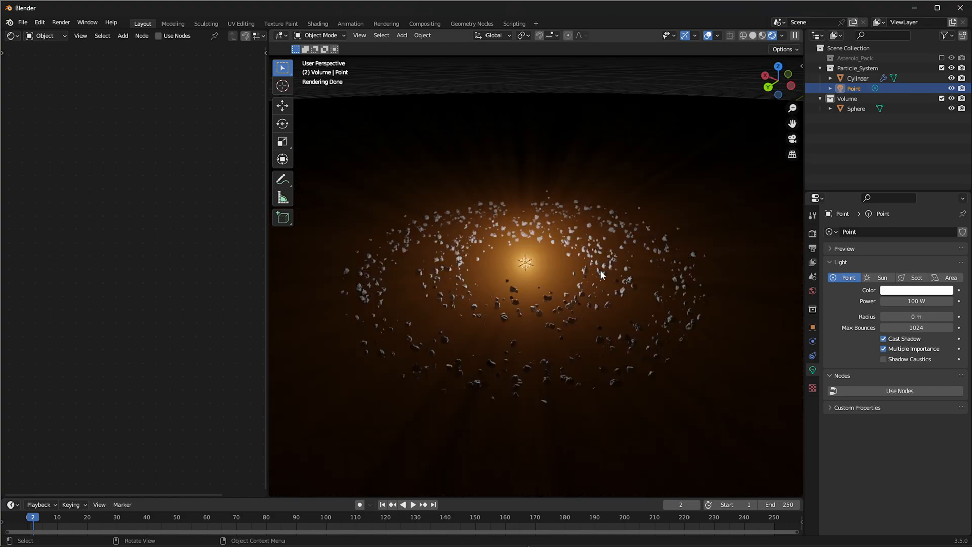
left_click(661, 253)
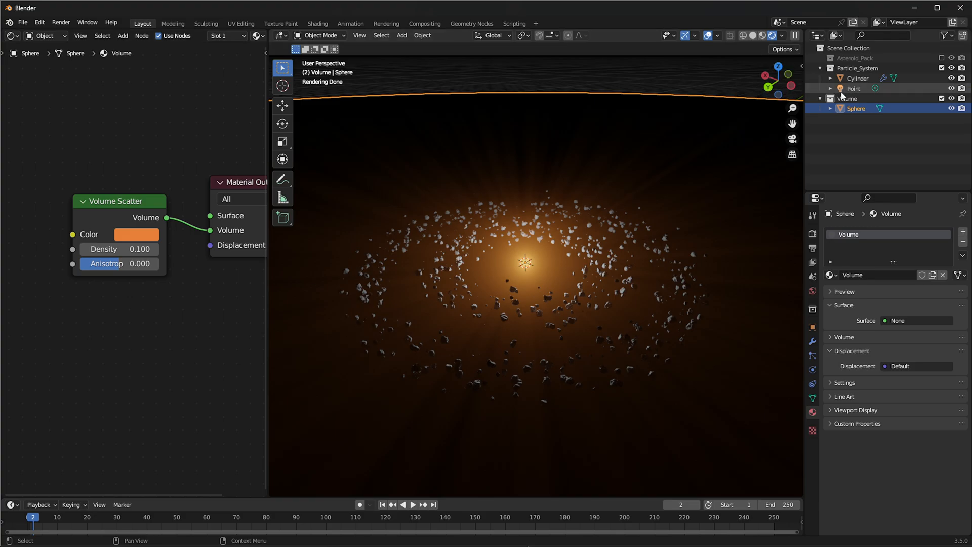
left_click(941, 58)
left_click(872, 79)
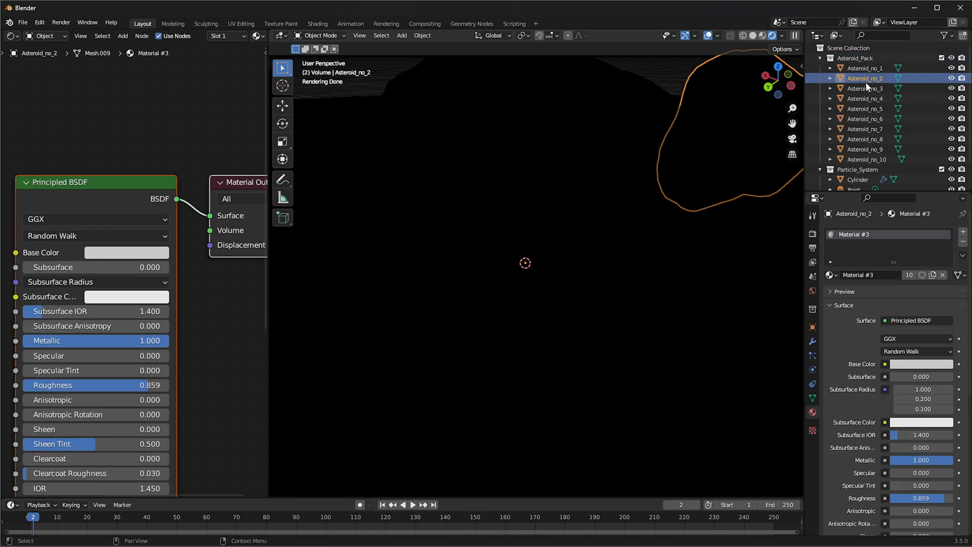
middle_click_drag(147, 167, 234, 124)
scroll(226, 119, "down", 3)
middle_click_drag(82, 209, 245, 133)
scroll(230, 143, "down", 3)
middle_click_drag(162, 185, 223, 162)
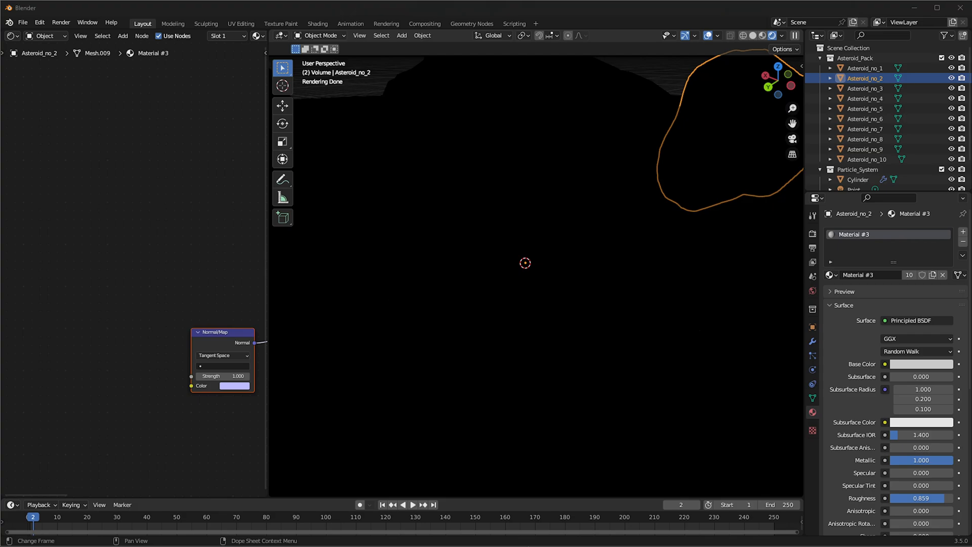
Bring the Mat1_Base_Color, Mat1_Roughness, Mat1_Mixed_AO and Mat1_Normal_DirectX images from the textures folder into the asteroid material's node tree
key("alt+Tab")
left_click(397, 166)
double_click(299, 232)
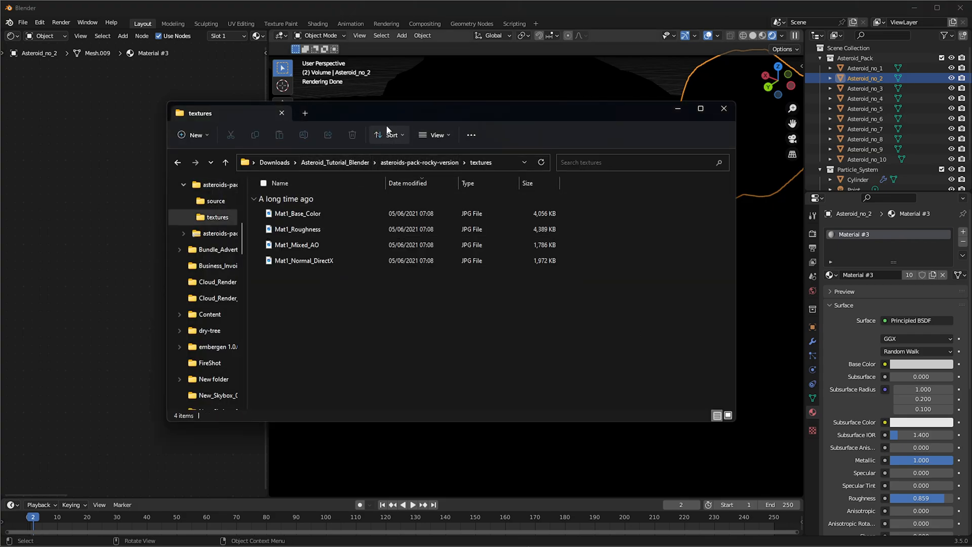
left_click_drag(498, 113, 715, 120)
left_click_drag(513, 220, 47, 173)
left_click_drag(512, 236, 26, 467)
left_click_drag(513, 267, 153, 468)
left_click(460, 17)
Arrange the imported image texture nodes around the Normal Map node so they no longer overlap
middle_click_drag(161, 258, 187, 153)
left_click_drag(97, 372, 83, 337)
middle_click_drag(139, 285, 105, 367)
left_click_drag(78, 140, 63, 74)
middle_click_drag(102, 90, 65, 181)
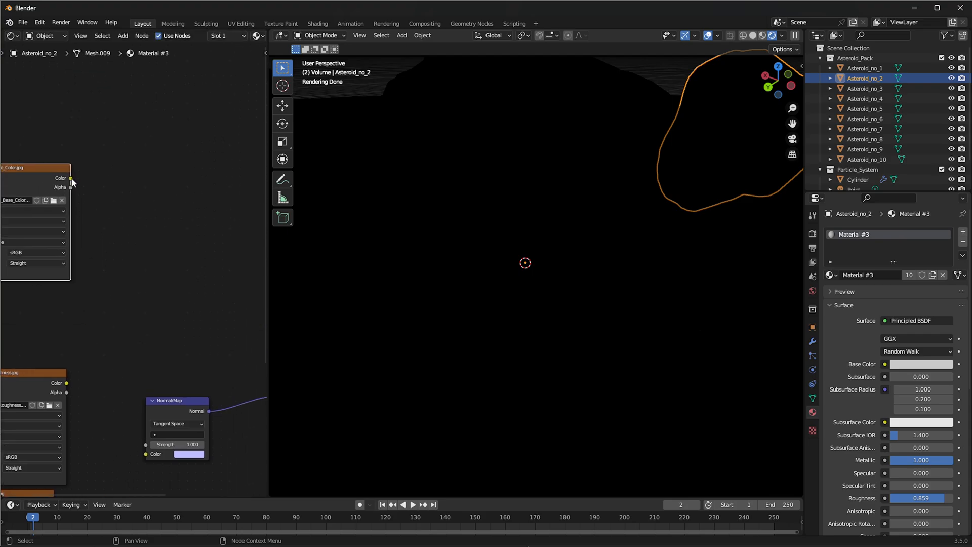
Connect the Mat1_Base_Color texture's color to the Principled BSDF base color
middle_click_drag(168, 206, 107, 202)
scroll(106, 202, "down", 1)
left_click_drag(28, 192, 203, 202)
middle_click_drag(204, 202, 312, 132)
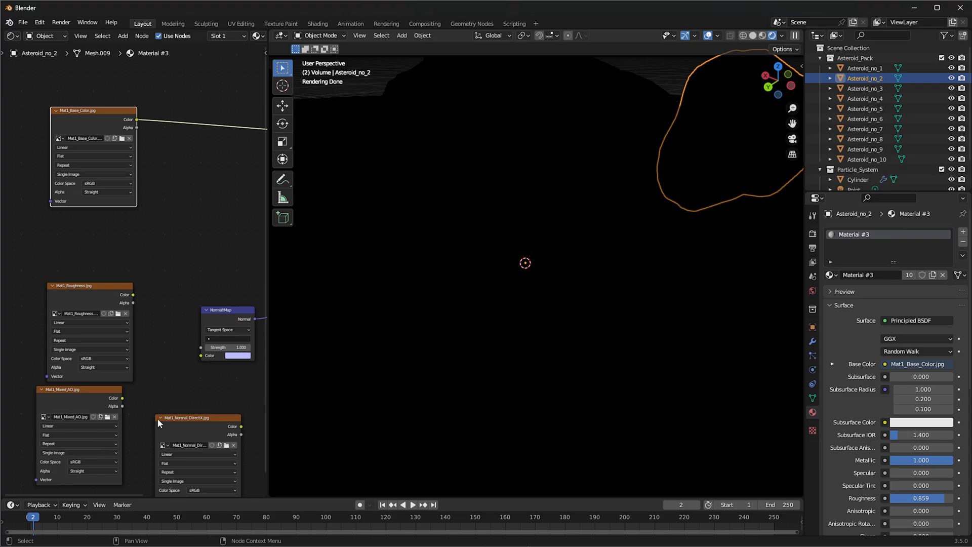
Connect the Mat1_Normal_DirectX color to the Normal Map node and the Mat1_Roughness color to the shader's roughness
scroll(146, 385, "up", 3)
middle_click_drag(147, 384, 87, 344)
left_click_drag(205, 399, 154, 308)
middle_click_drag(109, 296, 164, 350)
left_click_drag(131, 287, 199, 167)
middle_click_drag(74, 268, 254, 164)
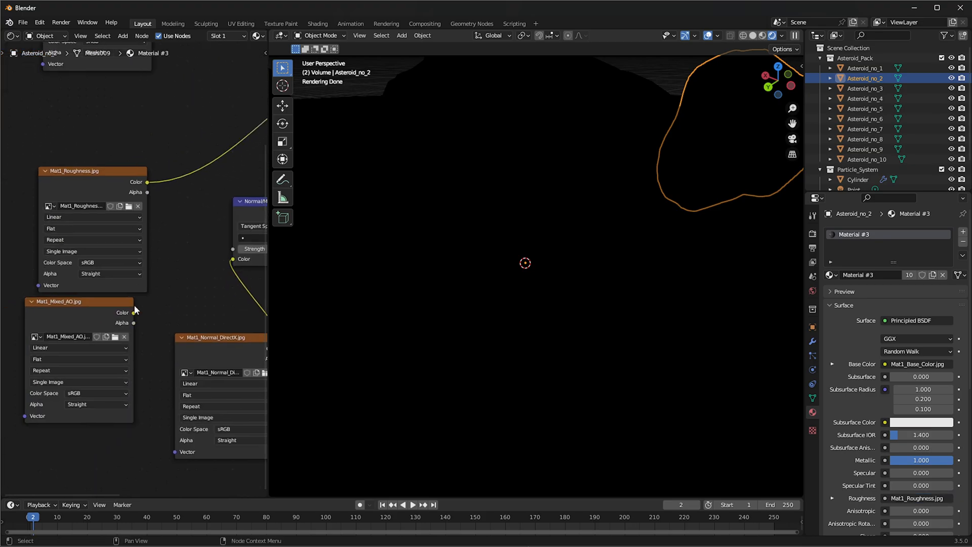
Set the color space of the Mat1_Roughness and Mat1_Normal_DirectX textures to Non-Color
left_click(87, 324)
middle_click_drag(148, 284, 120, 330)
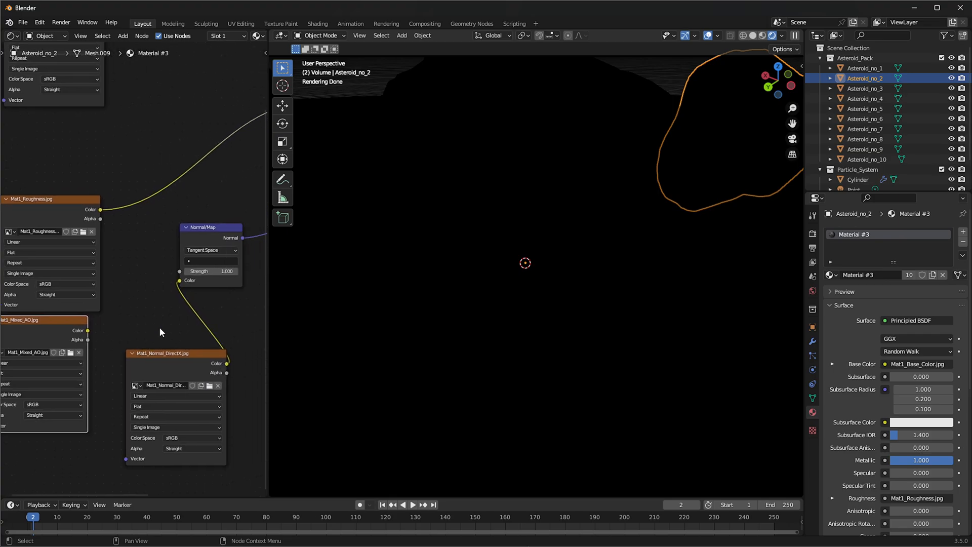
left_click(83, 217)
left_click(59, 295)
left_click(59, 295)
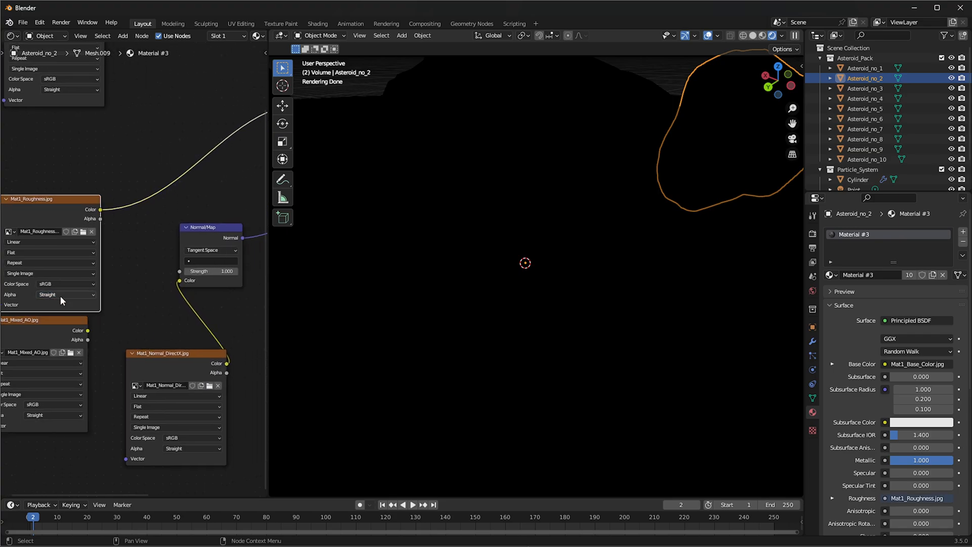
left_click(53, 287)
left_click(55, 338)
left_click(192, 436)
left_click(190, 491)
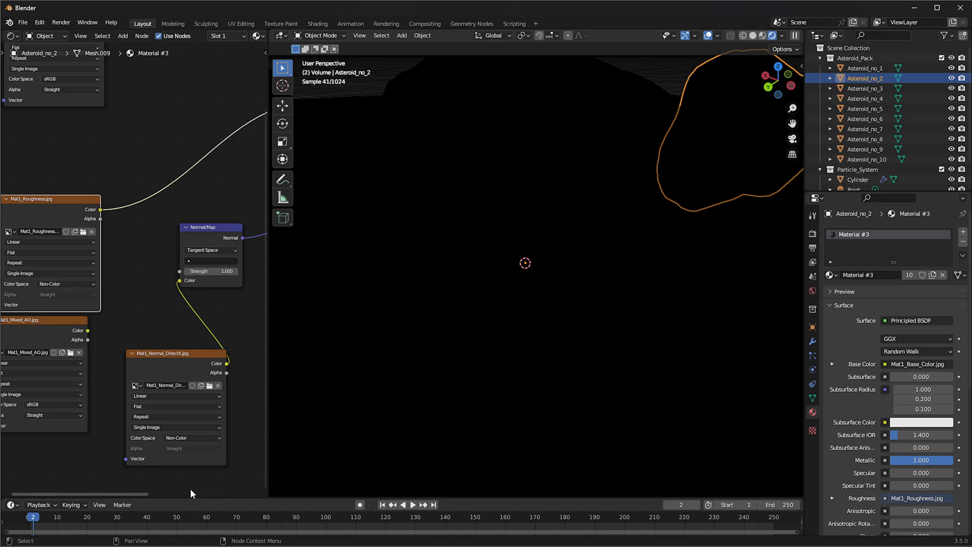
Exclude the Asteroid_Pack collection from the view layer and check the textured asteroids in the belt
middle_click_drag(118, 173, 122, 304)
scroll(122, 304, "up", 1)
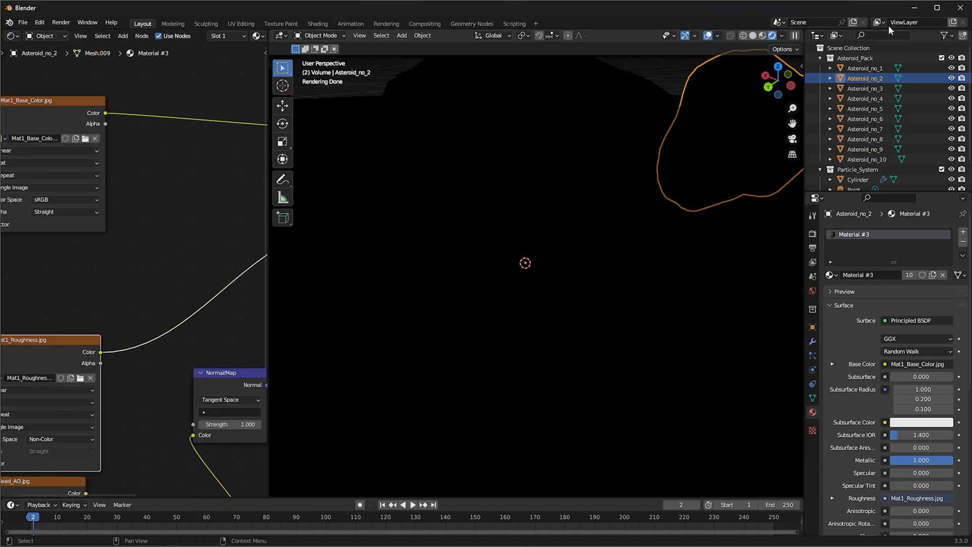
left_click(942, 58)
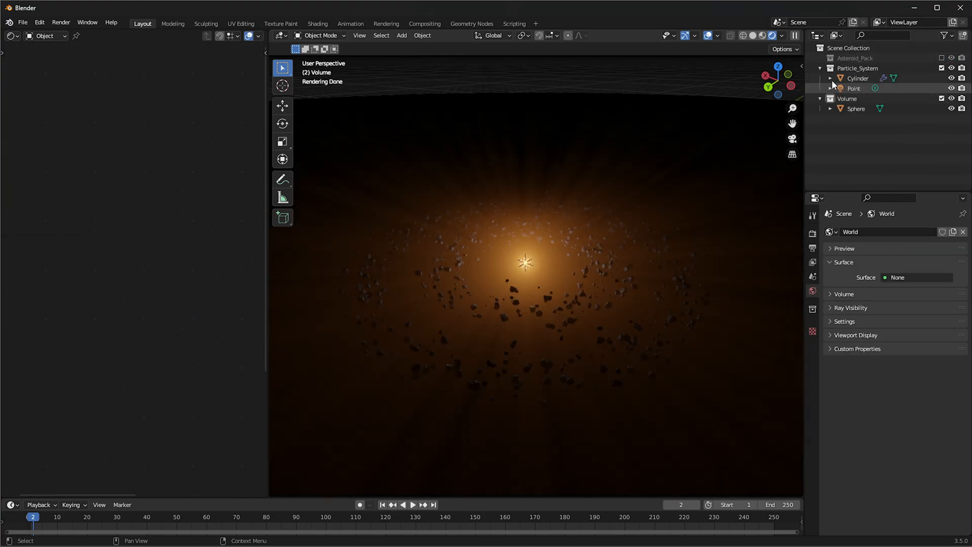
scroll(512, 276, "up", 1)
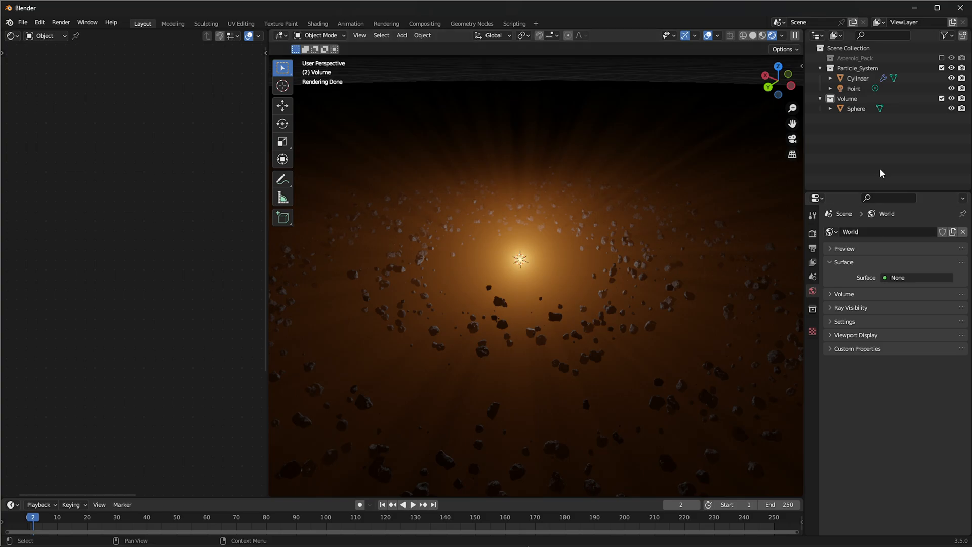
Set the point light's power to 10000 W and check the light rays around the belt
left_click(861, 89)
left_click(916, 303)
type("10000")
key("Return")
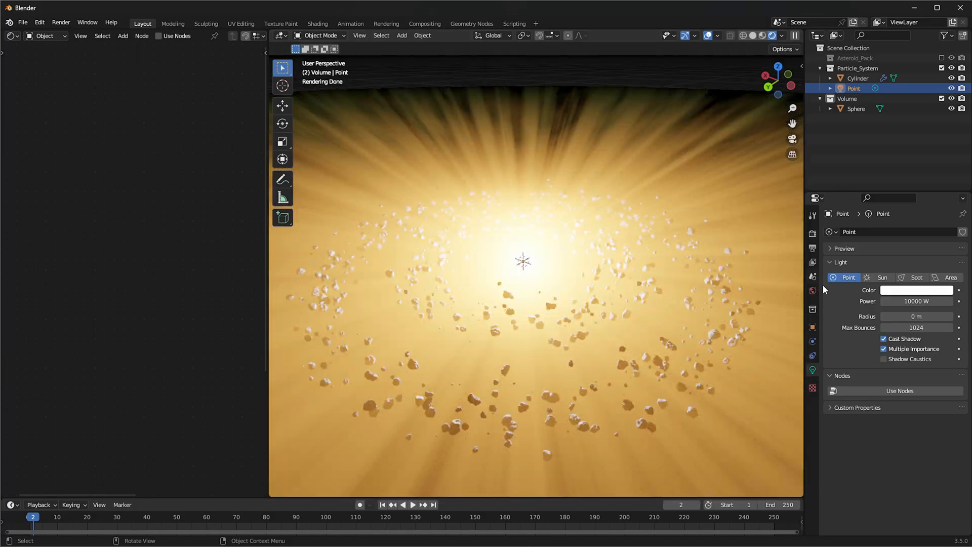
scroll(658, 238, "down", 2)
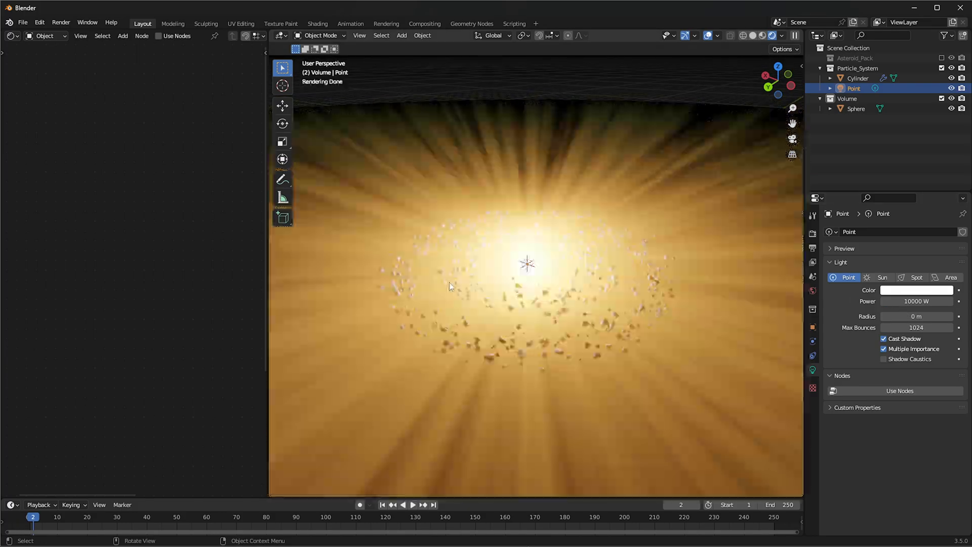
Try other density values on the sphere's Volume Scatter node, including 0, and return it to 0.1
left_click(855, 109)
key("Home")
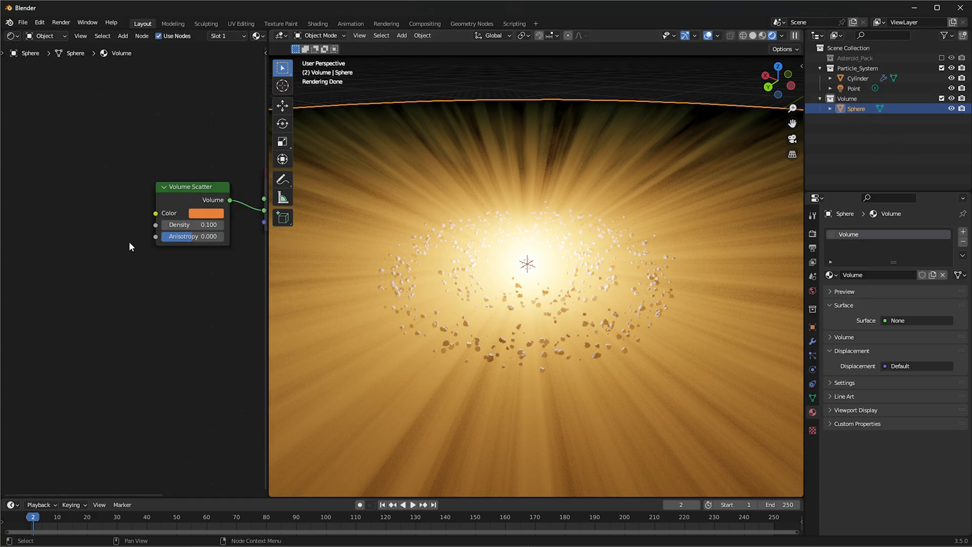
scroll(113, 269, "up", 2)
middle_click_drag(113, 269, 192, 268)
left_click(179, 293)
left_click(178, 293)
left_click(179, 293)
left_click(179, 293)
left_click_drag(133, 297, 105, 295)
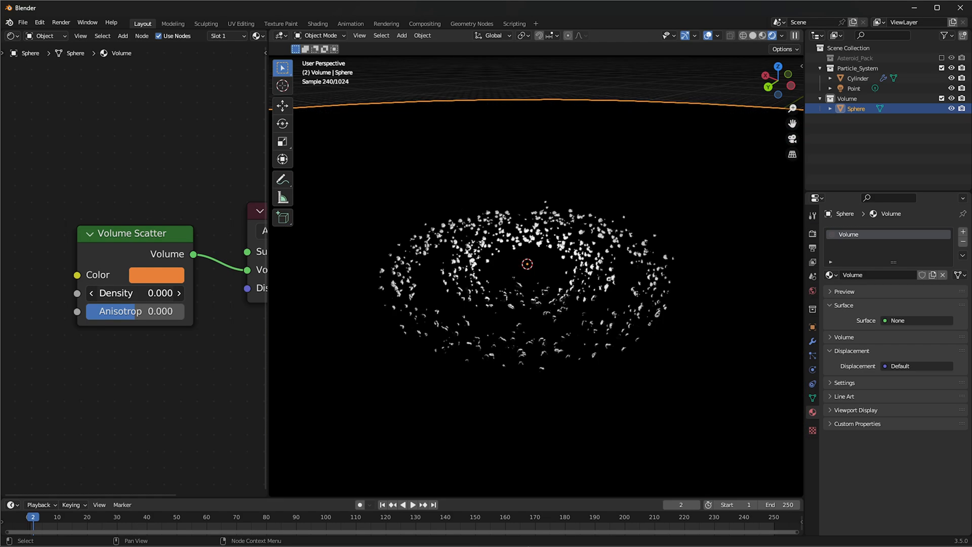
left_click(178, 292)
Set the Volume Scatter node's density to 0.05
left_click(155, 292)
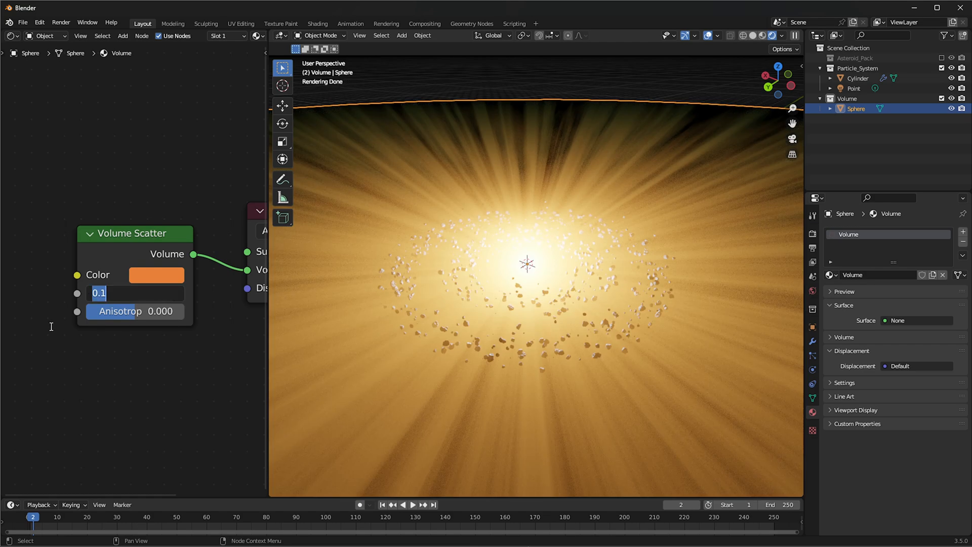
type("0.05")
key("Return")
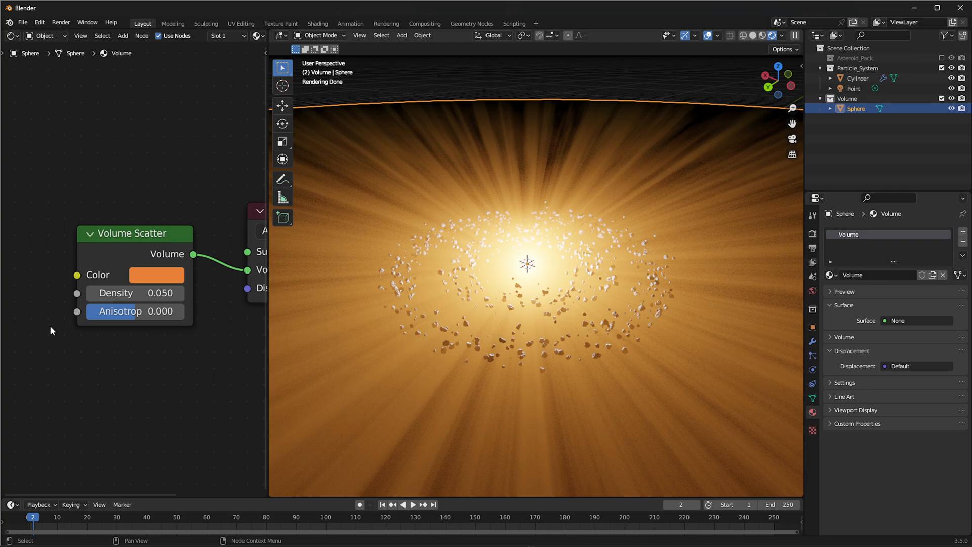
Try a higher anisotropy on the Volume Scatter node, and undo both this and the last density change
left_click_drag(173, 311, 208, 312)
key("ctrl+z")
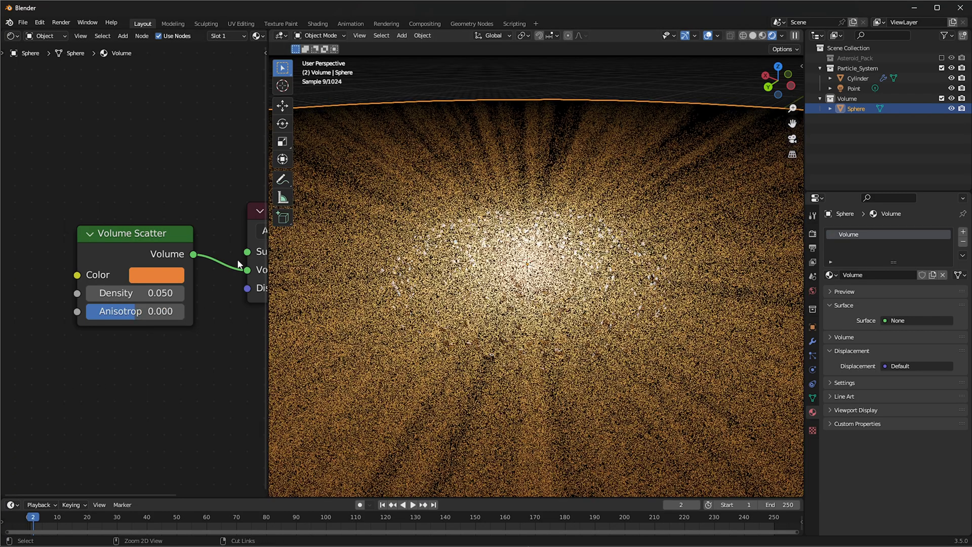
key("ctrl+z")
middle_click_drag(187, 304, 131, 314)
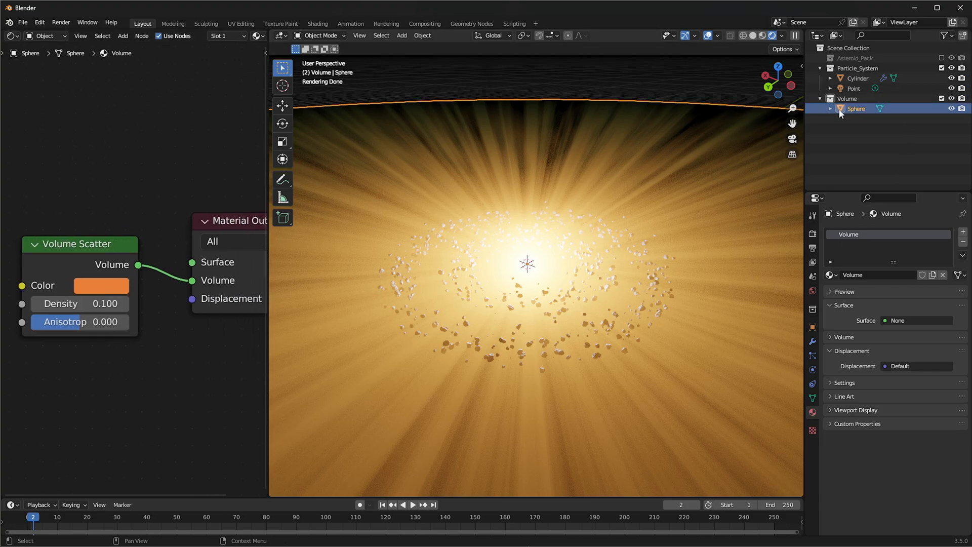
Set the central point light's power to 1000 W
left_click(853, 88)
left_click(897, 301)
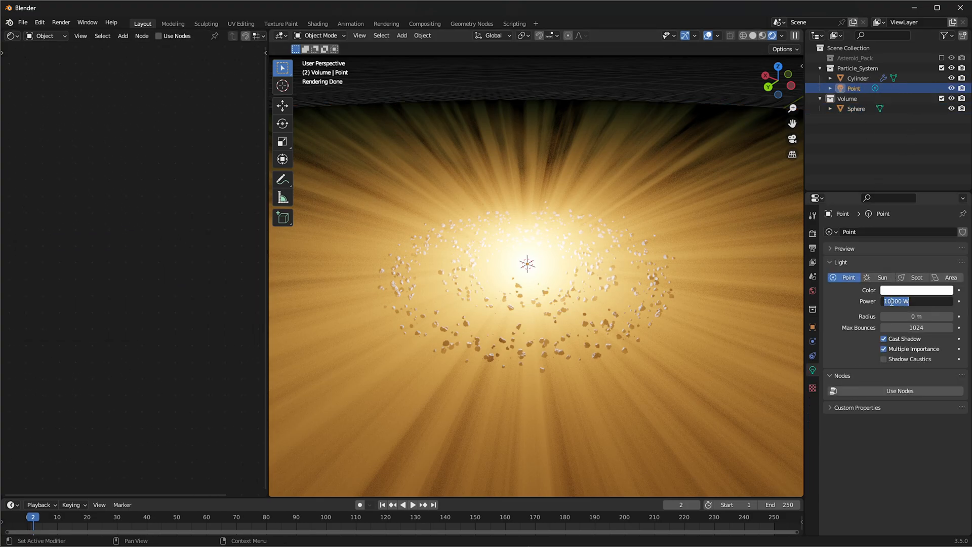
key("BackSpace")
key("Return")
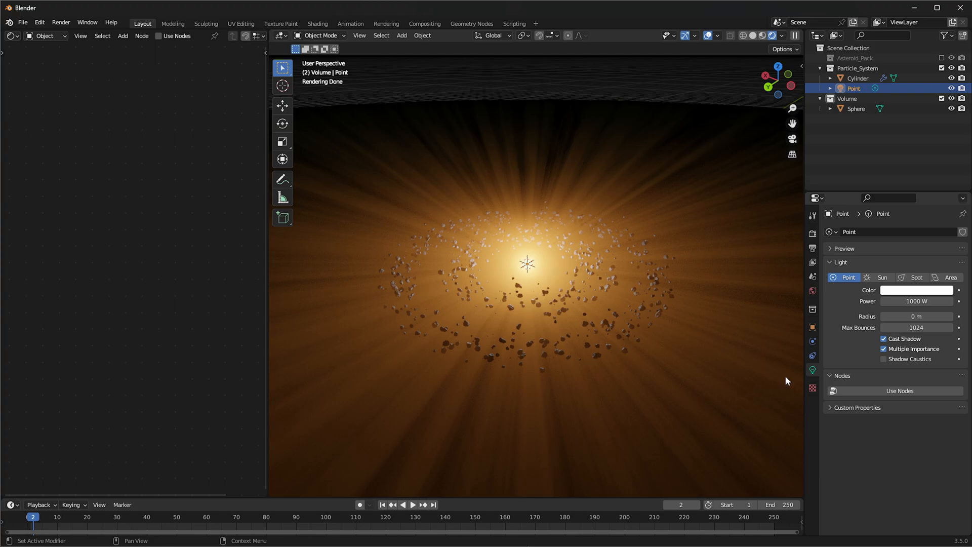
scroll(476, 353, "down", 2)
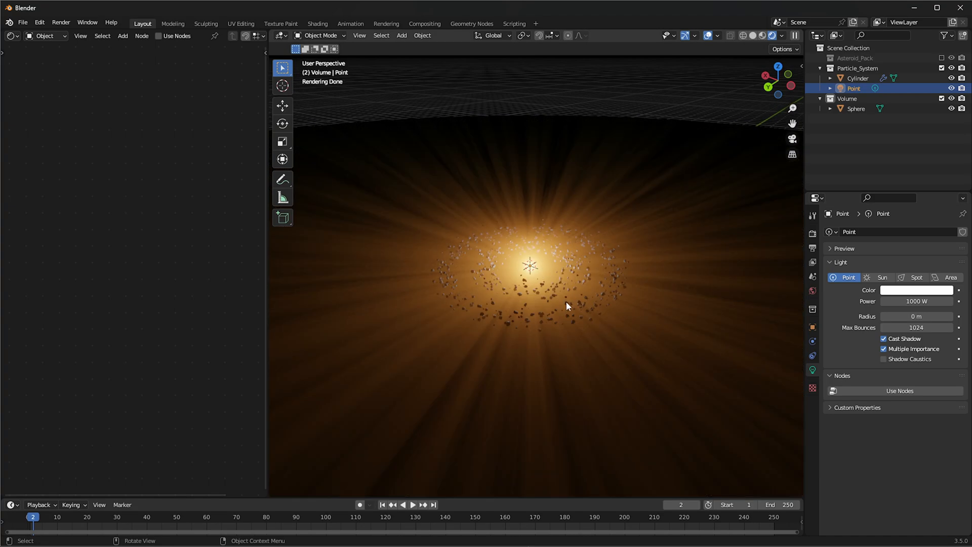
Duplicate the Cylinder asteroid ring in place and scale the copy up by about 2.14
left_click(857, 78)
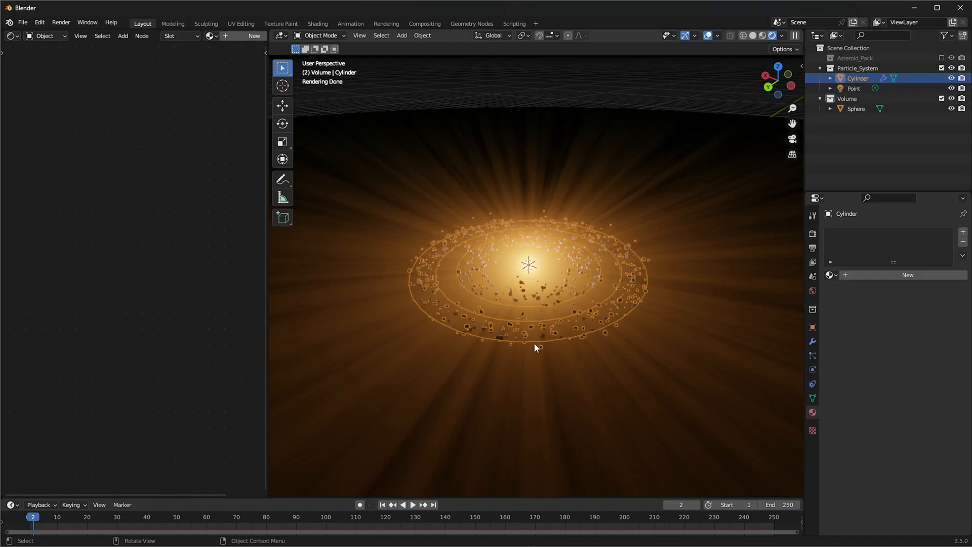
key("shift+d")
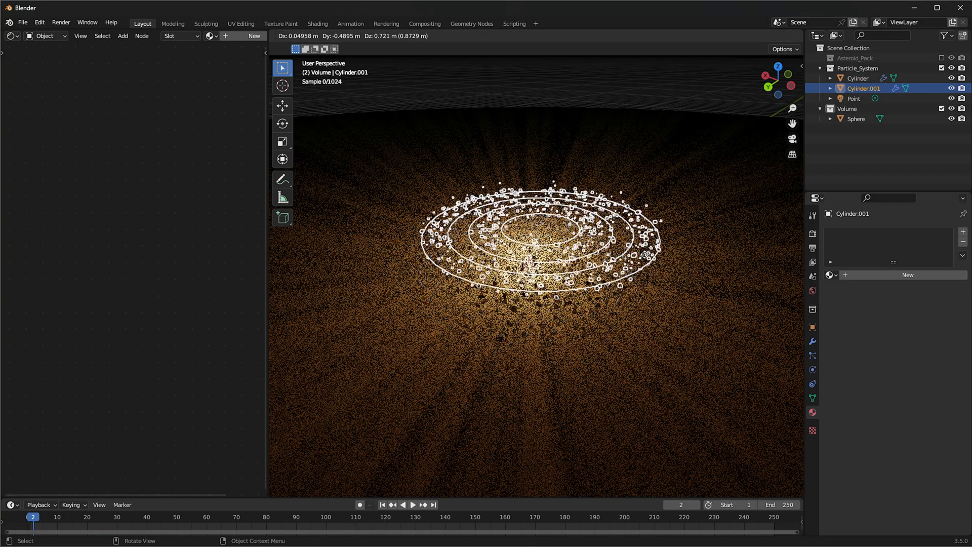
key("s")
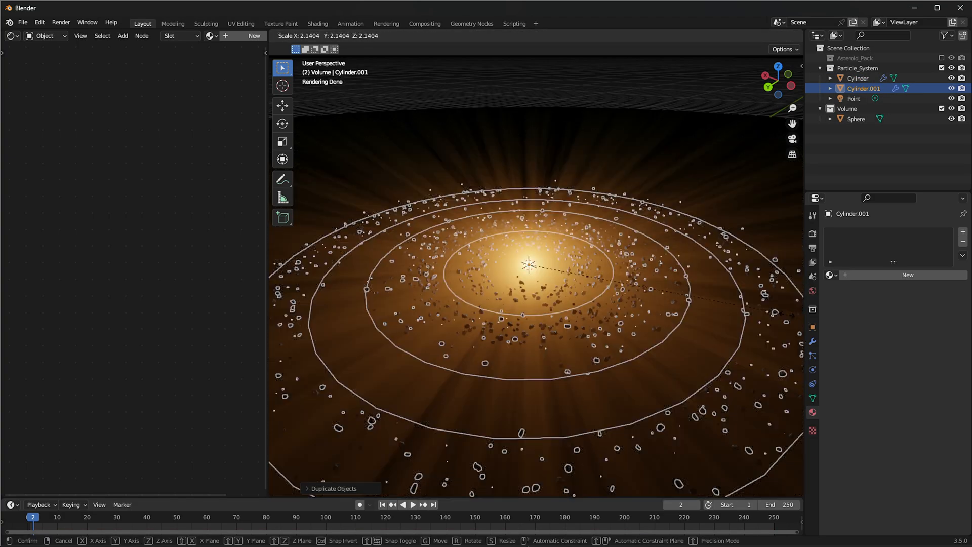
left_click(668, 344)
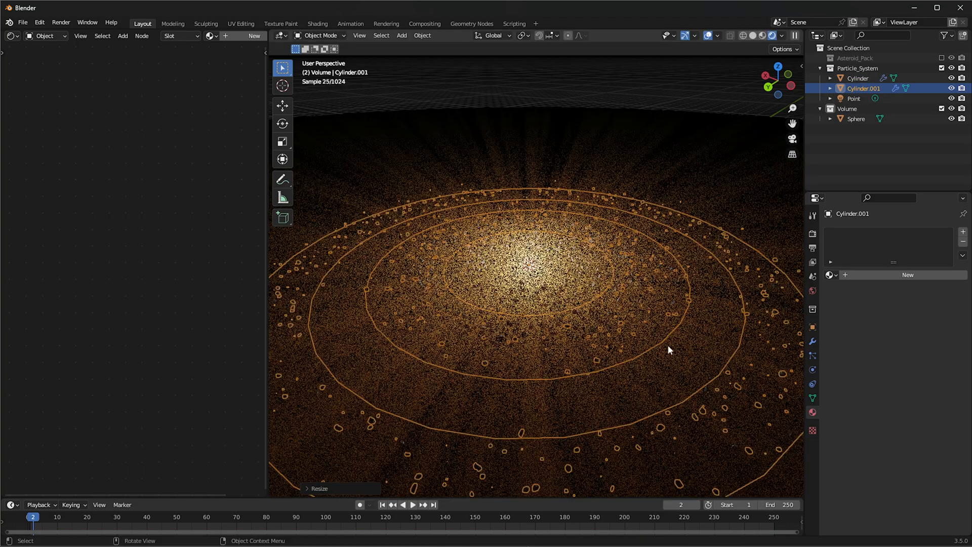
Give the duplicated ring its own copy of the particle settings and set its render scale to 0.005, finally 0.008
left_click(812, 357)
left_click(952, 275)
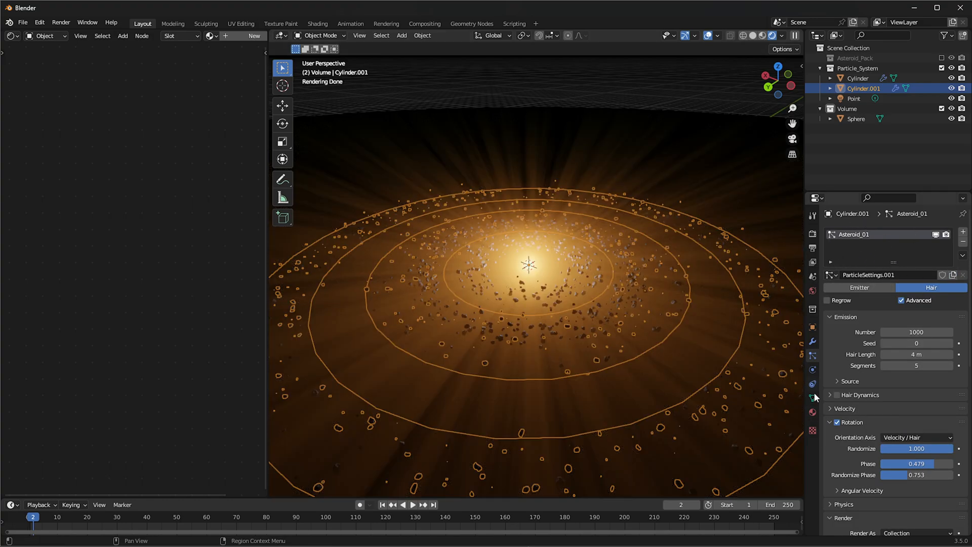
scroll(912, 395, "down", 5)
left_click(917, 443)
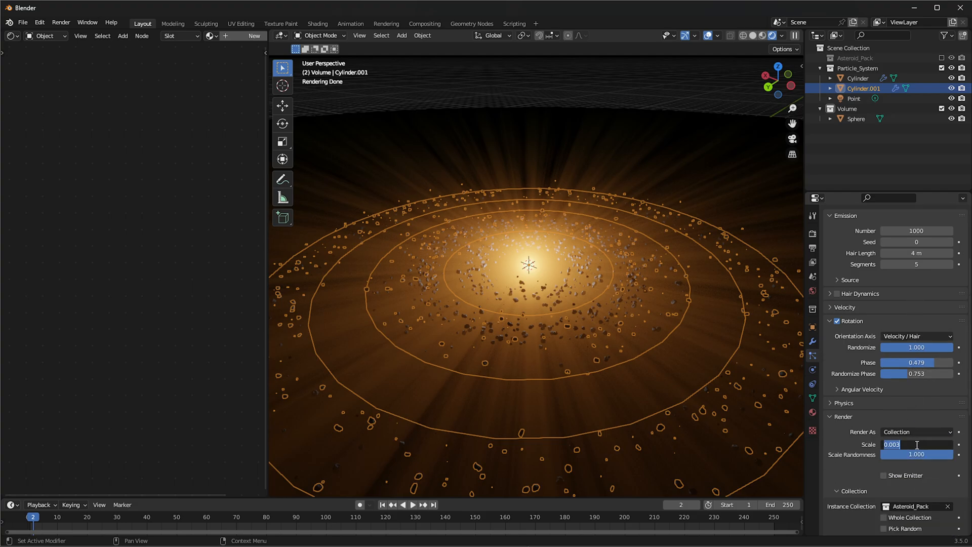
type("0.005")
key("Return")
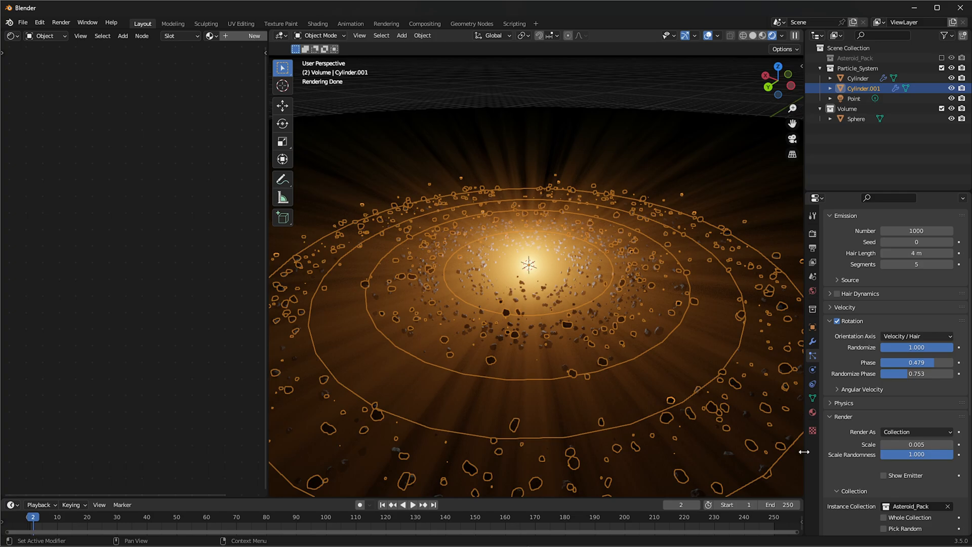
left_click(915, 443)
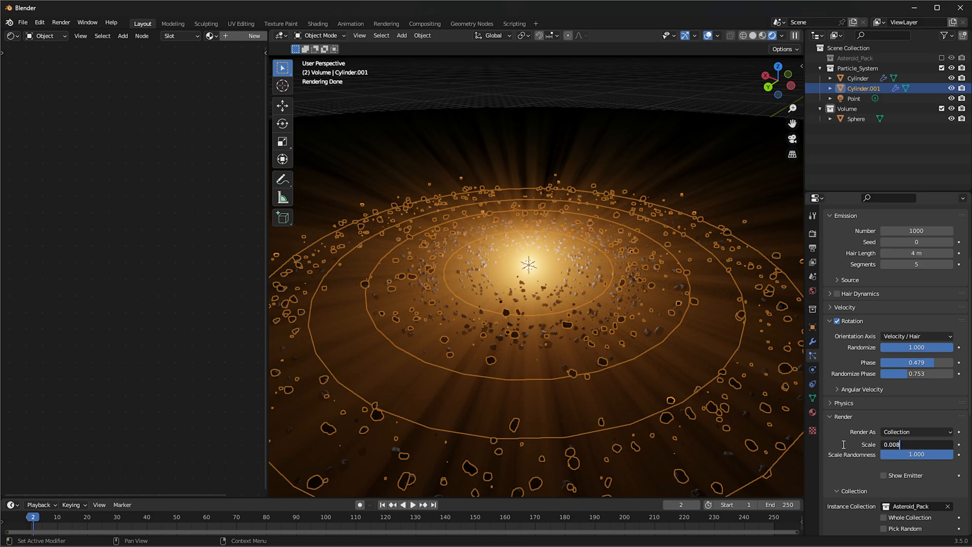
key("Return")
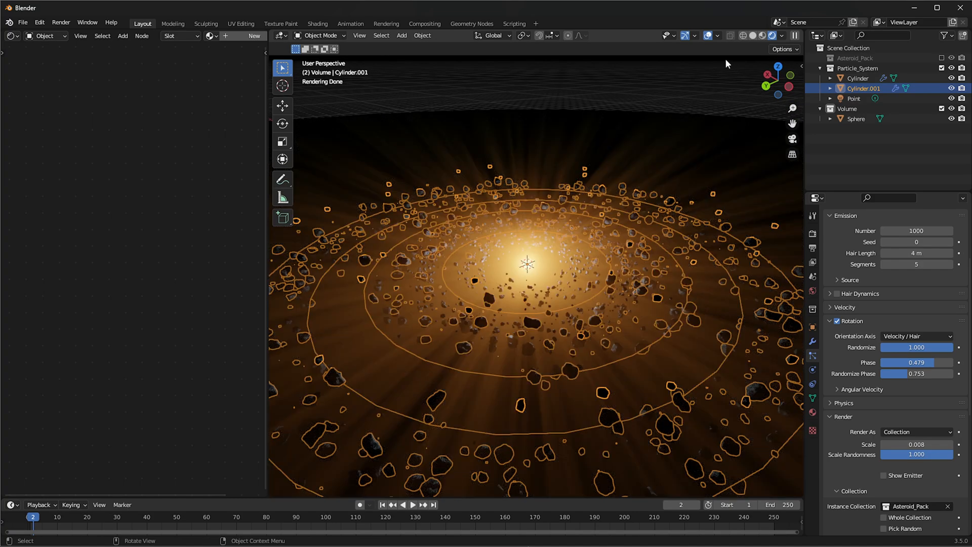
Hide the viewport overlays so the rendered asteroid belt shows without outlines
left_click(716, 36)
left_click(714, 36)
left_click(710, 36)
Rescale the duplicated asteroid ring freehand in several passes to adjust its spread around the light
key("s")
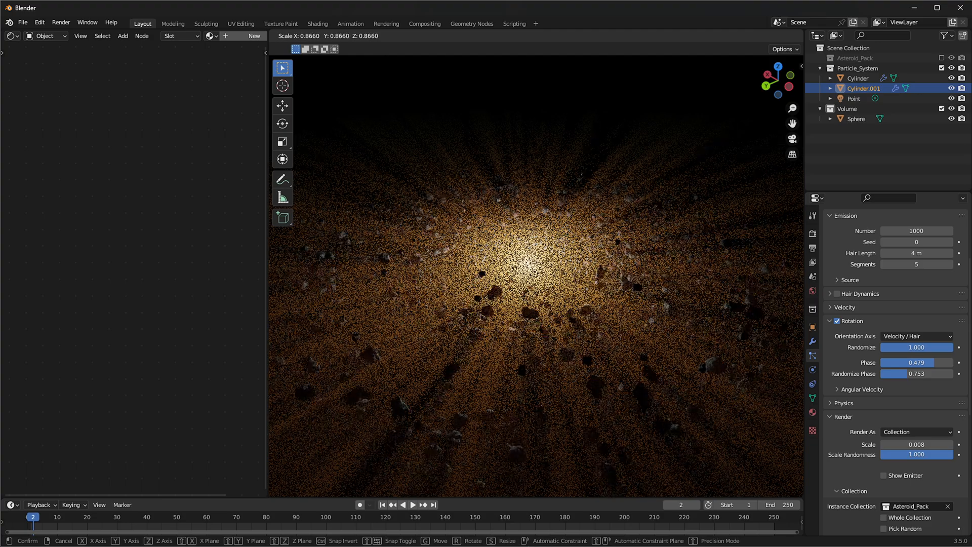
left_click(716, 274)
key("r")
right_click(718, 232)
key("s")
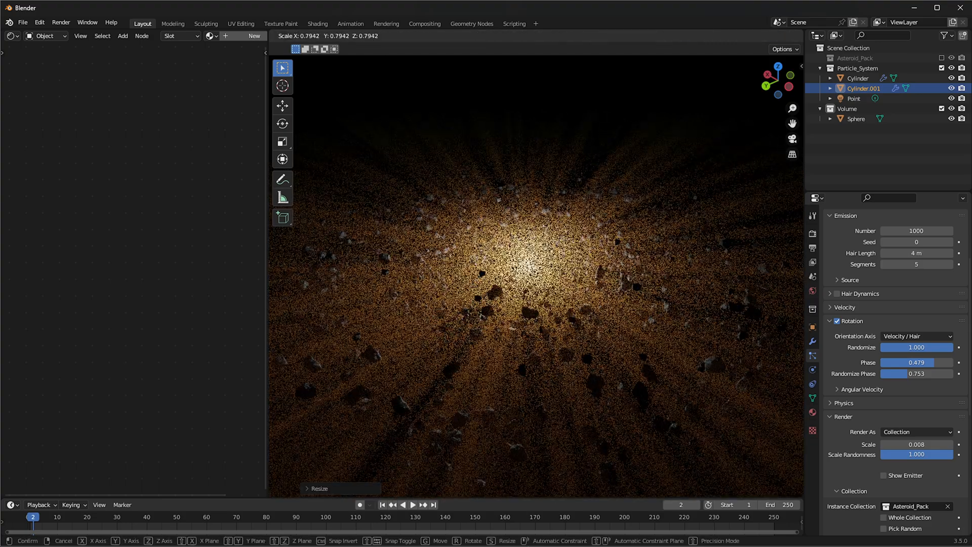
left_click(666, 274)
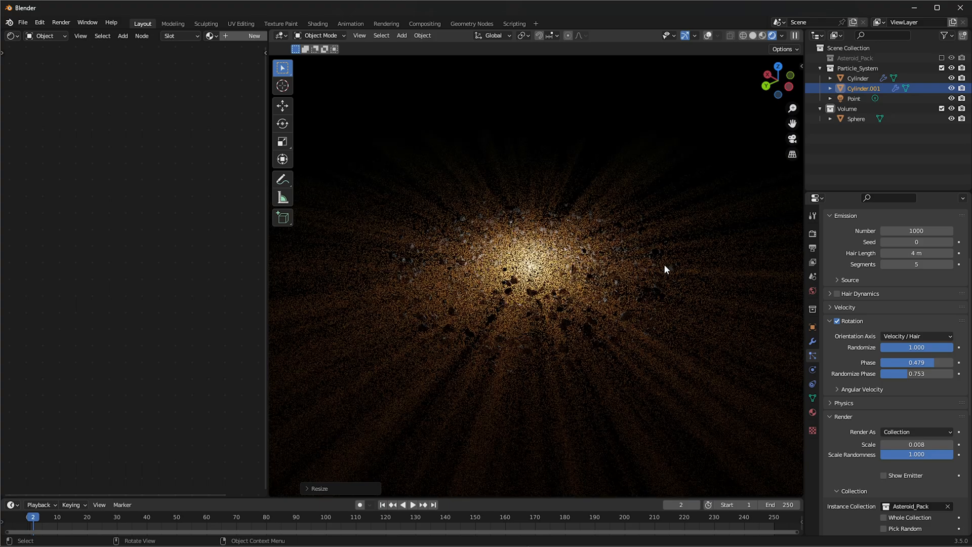
key("s")
left_click(779, 290)
scroll(603, 299, "down", 6)
middle_click_drag(603, 299, 599, 273, "shift")
scroll(479, 272, "up", 3)
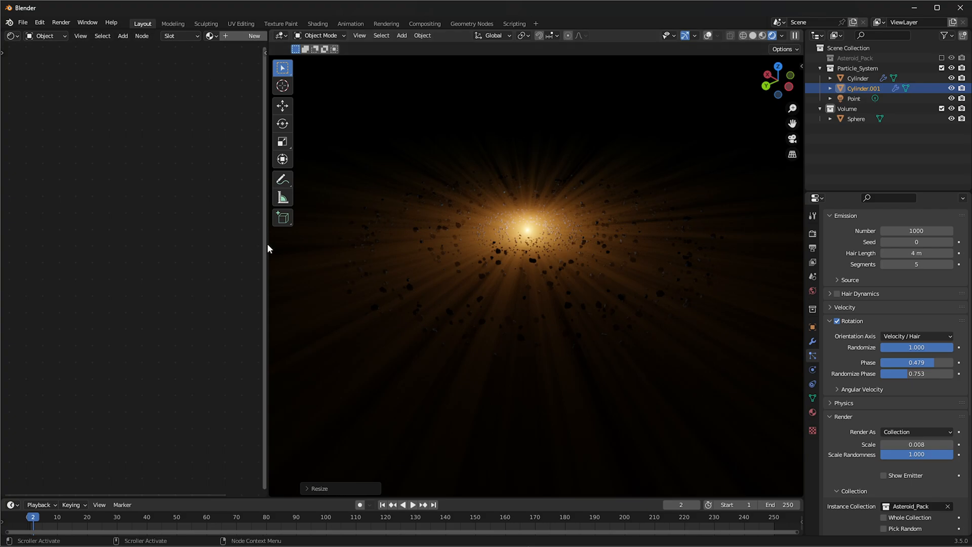
Widen the node editor area, switch it to the Compositor and enable the use of nodes
left_click_drag(266, 275, 370, 299)
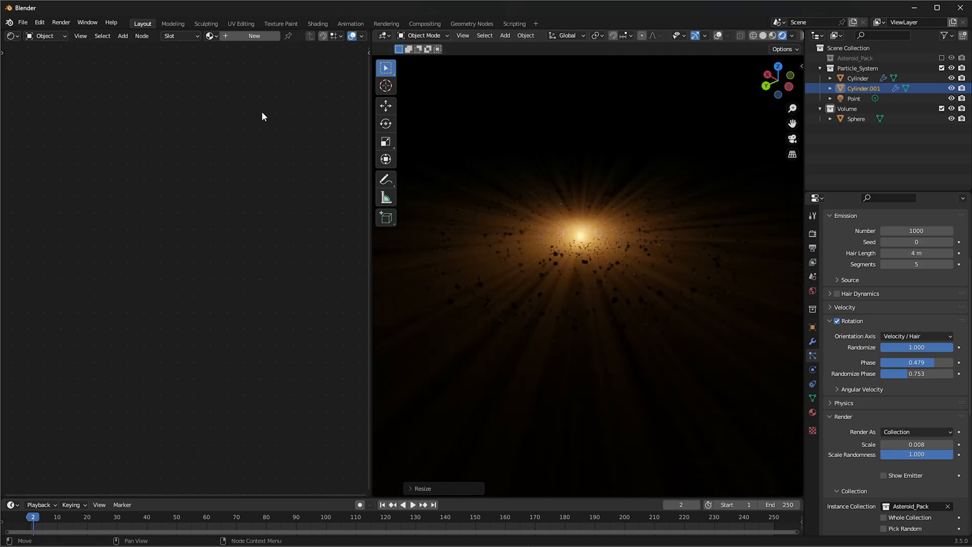
left_click(13, 36)
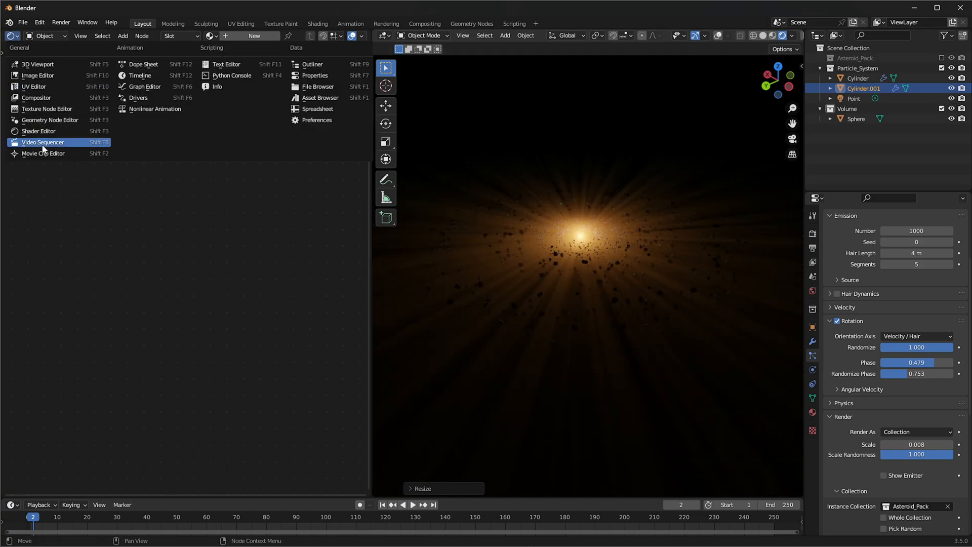
left_click(35, 143)
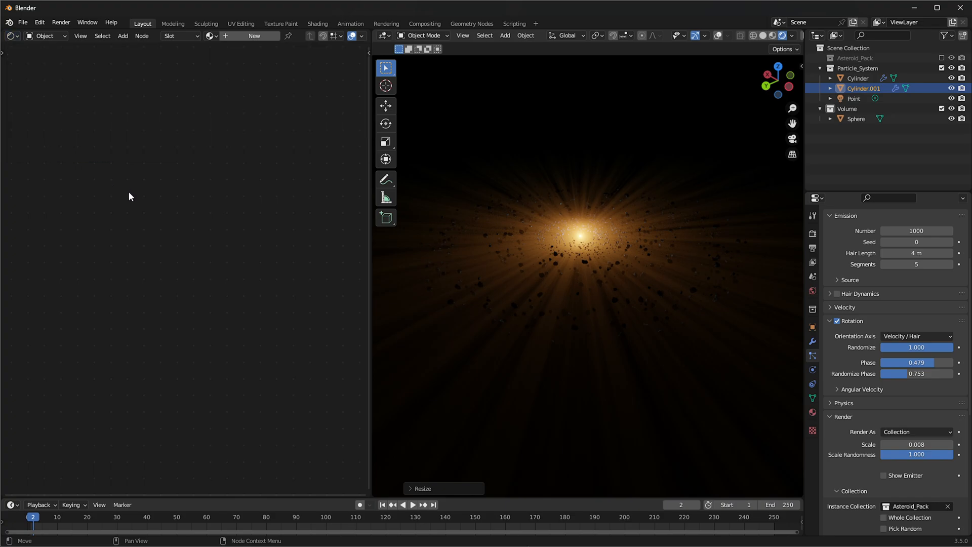
left_click(12, 36)
left_click(30, 98)
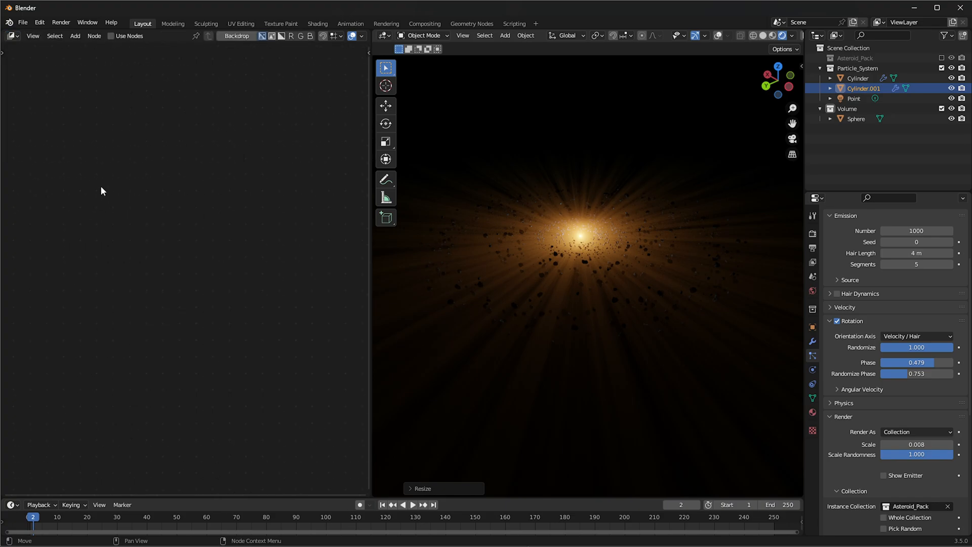
left_click(129, 38)
key("Home")
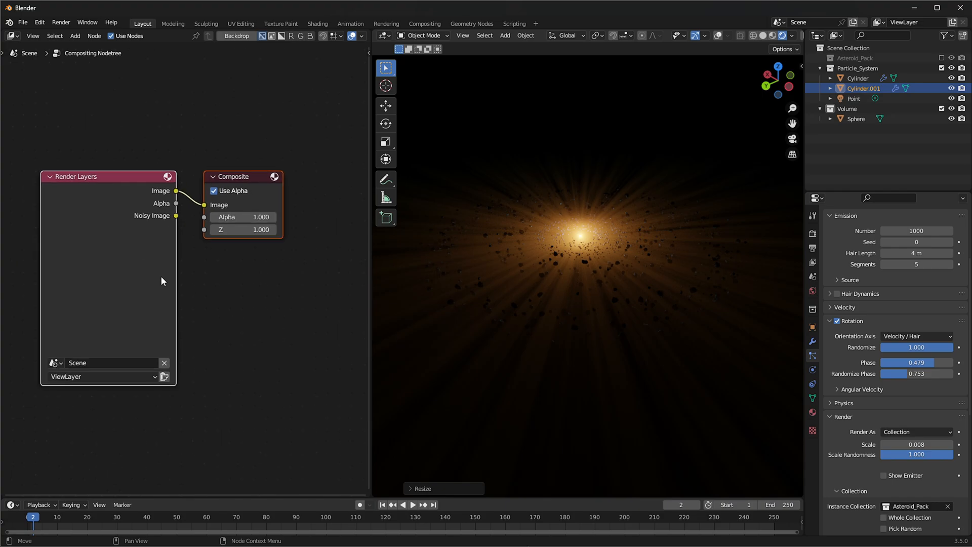
Space out the Render Layers and Composite nodes and insert a Glare node on the image link between them
left_click_drag(175, 258, 78, 262)
middle_click_drag(131, 226, 178, 234)
key("shift+a")
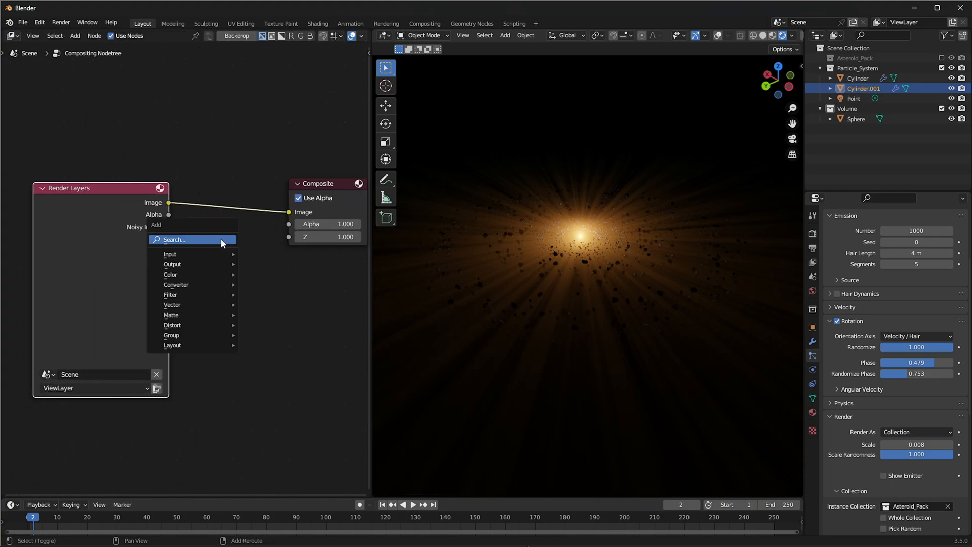
left_click(221, 241)
type("glare")
key("Return")
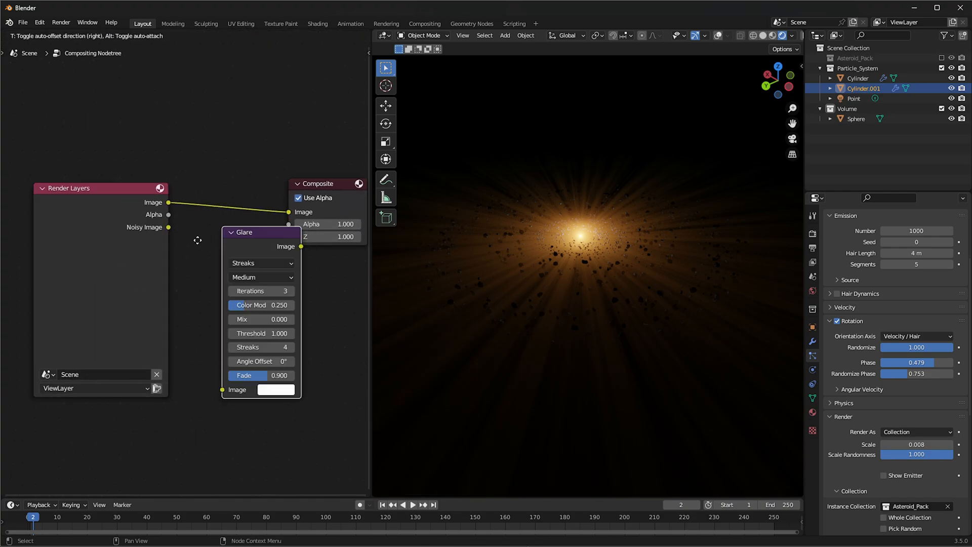
left_click(186, 187)
scroll(247, 326, "up", 1)
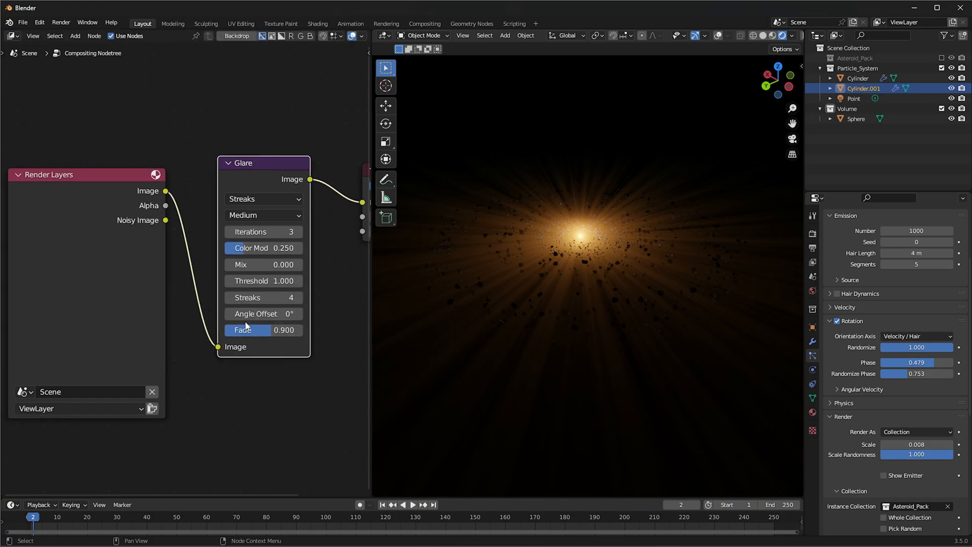
Set the Glare node's type to Ghosts
left_click(269, 201)
left_click(260, 217)
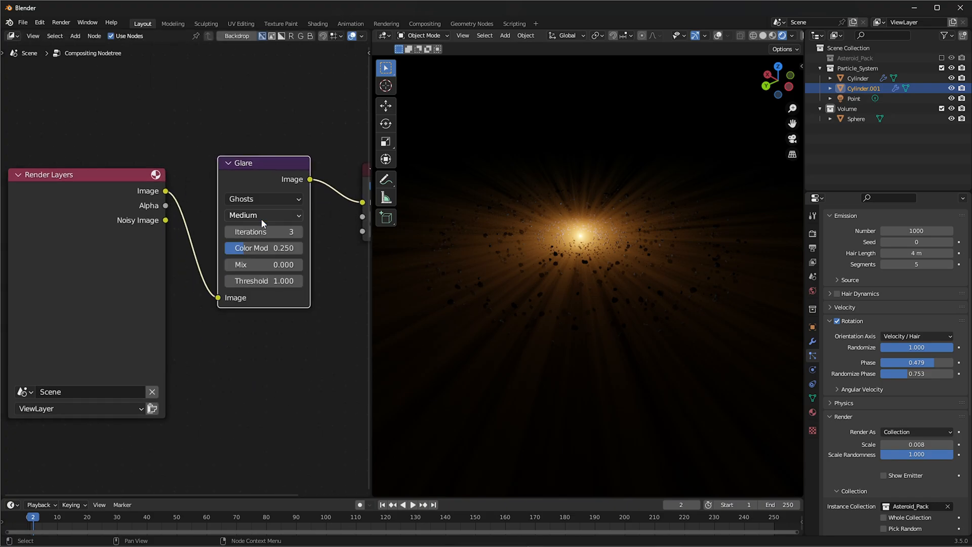
middle_click_drag(289, 355, 238, 375)
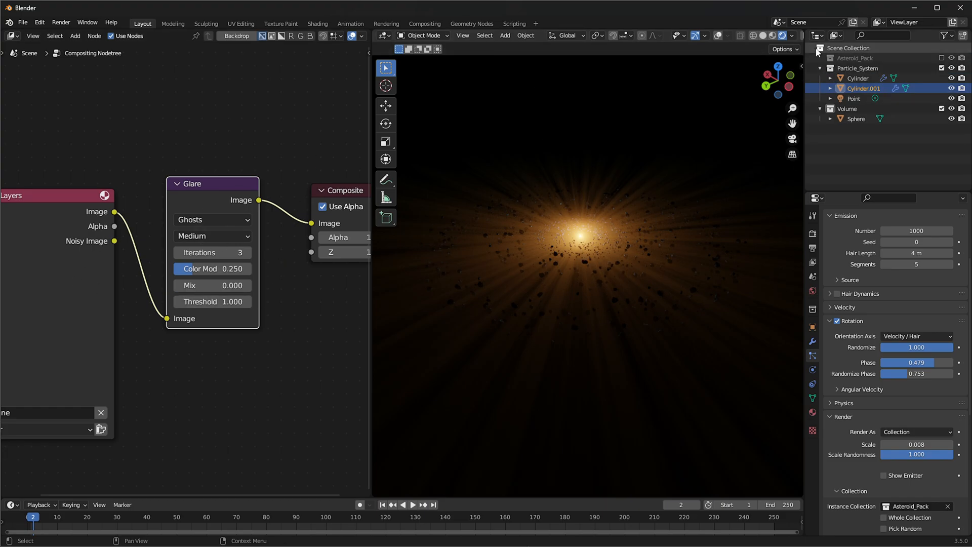
Set the viewport shading's compositor option to Always to preview the glare on the rendered belt
left_click(793, 36)
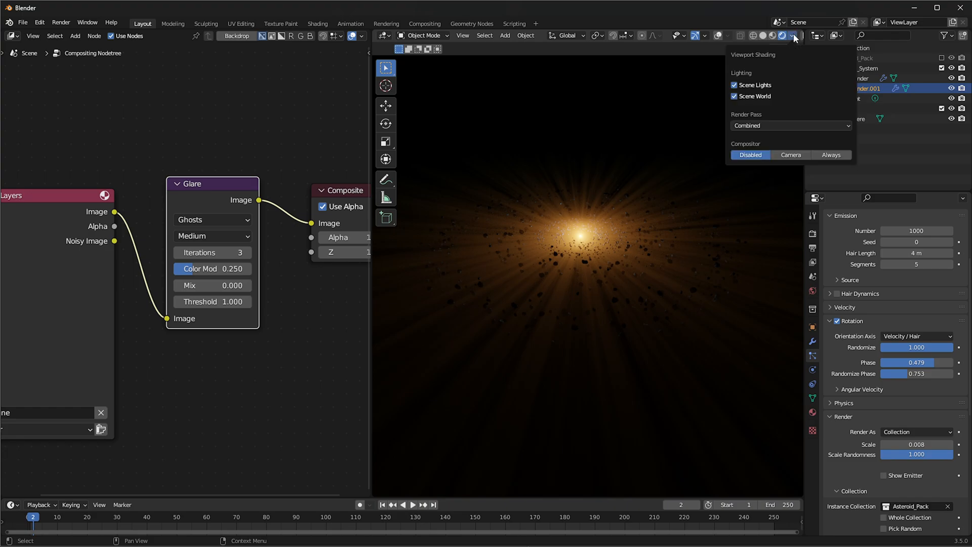
left_click(830, 155)
scroll(632, 208, "up", 2)
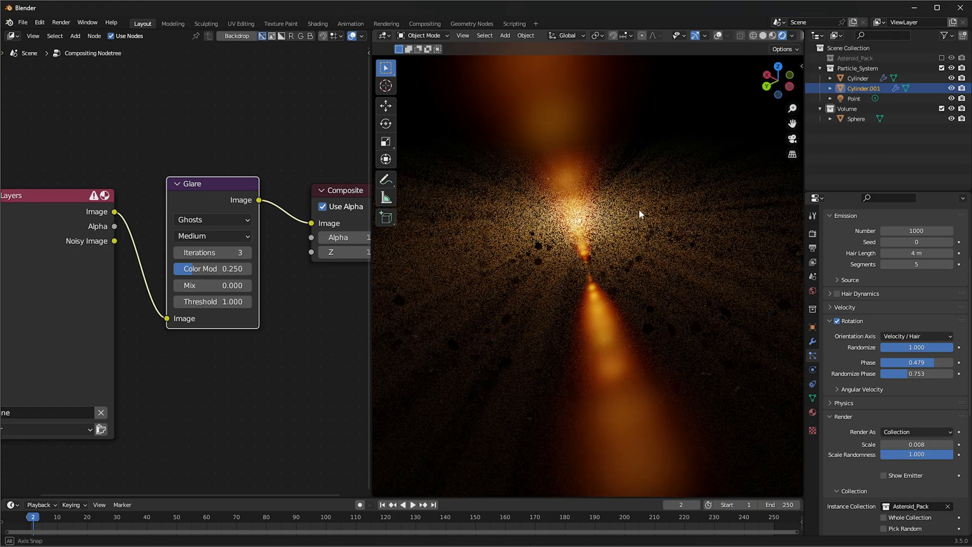
Set the Glare node's color modulation to 1, iterations to 4 and threshold to 0, trying a threshold of 20 along the way
left_click_drag(204, 267, 246, 267)
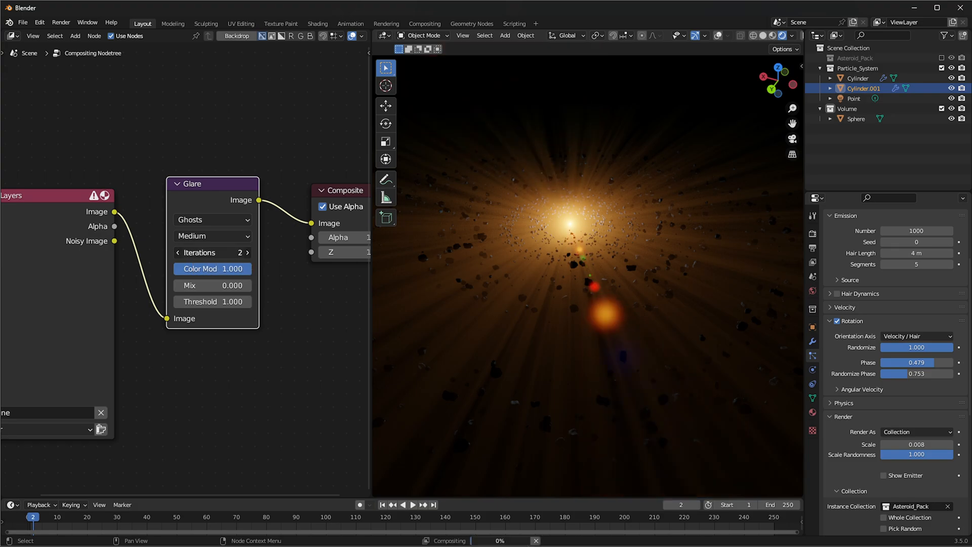
left_click_drag(215, 252, 225, 253)
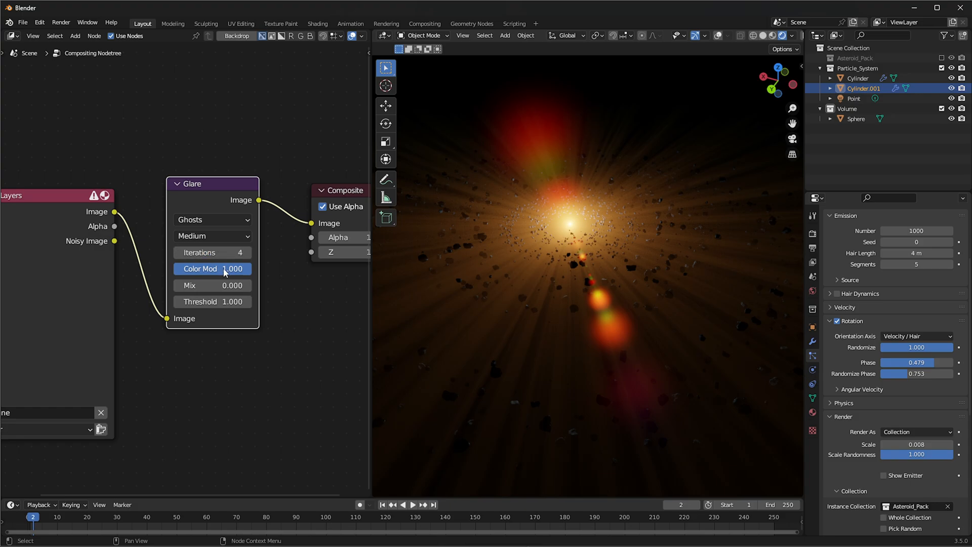
mouse_move(213, 301)
left_mouse_down()
mouse_move(233, 301)
mouse_move(202, 301)
mouse_move(229, 297)
left_mouse_up()
left_click(229, 301)
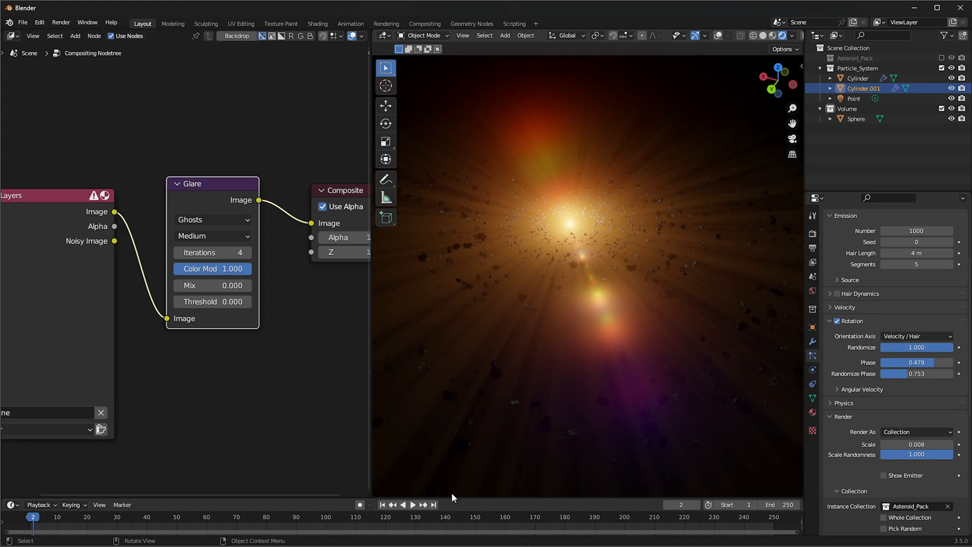
type("20")
key("Return")
left_click_drag(229, 301, 182, 302)
Enlarge the original asteroid ring and rescale the duplicated ring around the central light
middle_click_drag(502, 305, 547, 248)
middle_click_drag(585, 223, 642, 250)
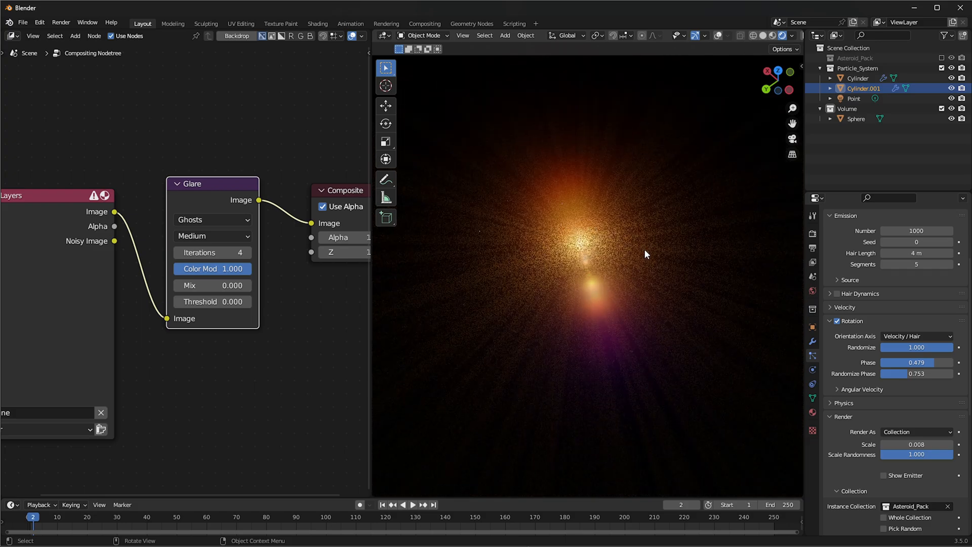
middle_click_drag(641, 262, 557, 257)
scroll(557, 256, "up", 2)
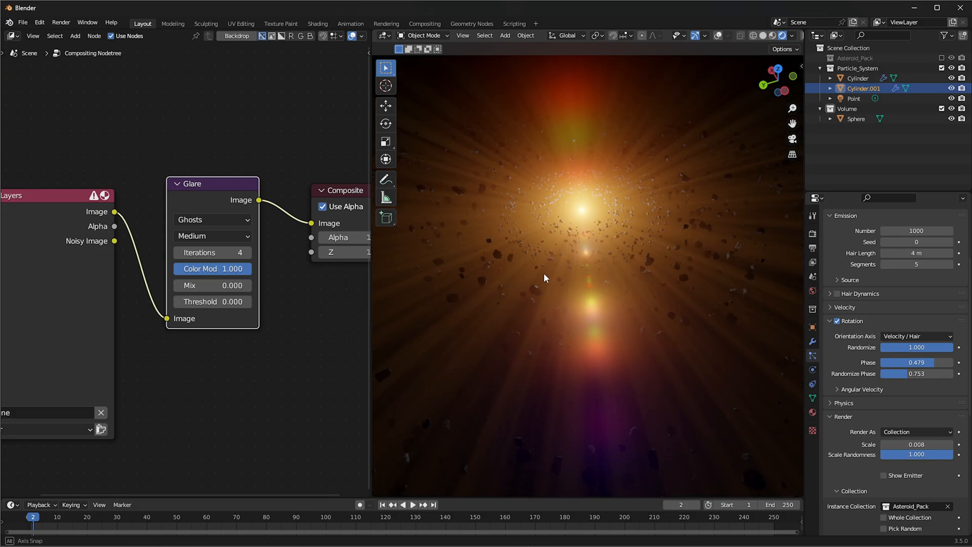
left_click(857, 78)
key("s")
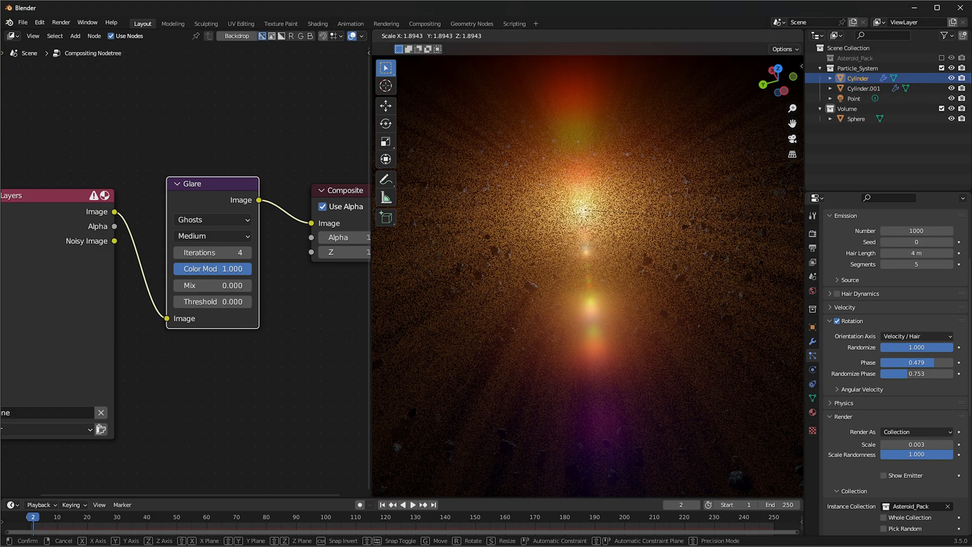
left_click(423, 235)
left_click(864, 89)
key("s")
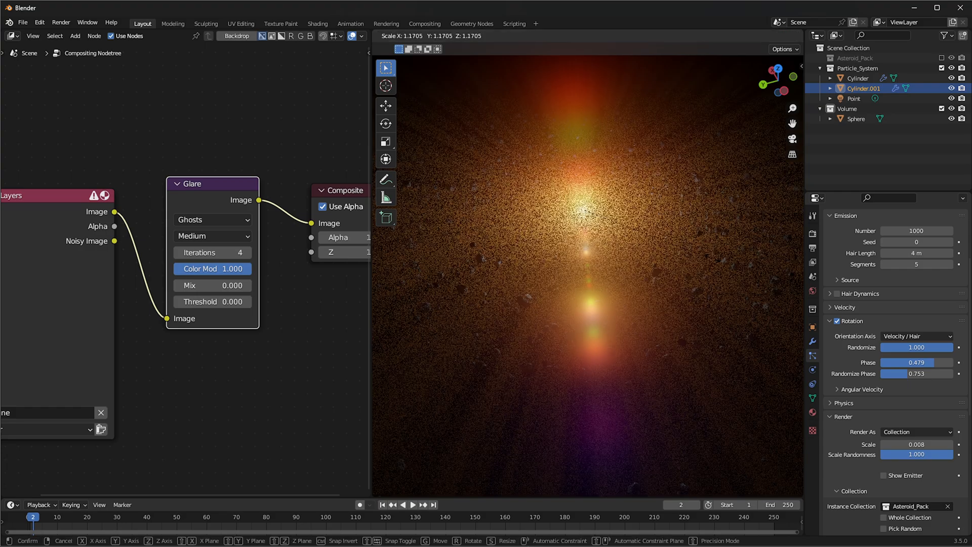
left_click(670, 266)
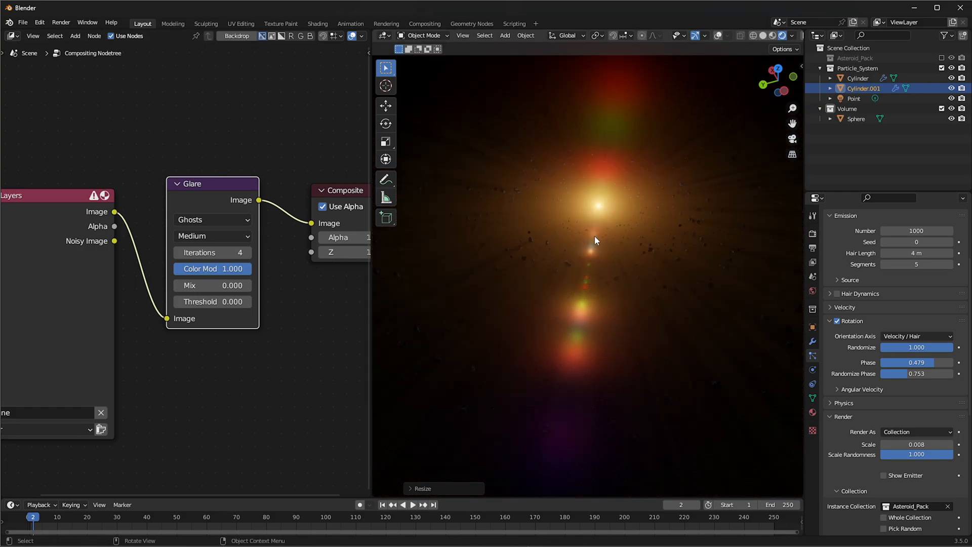
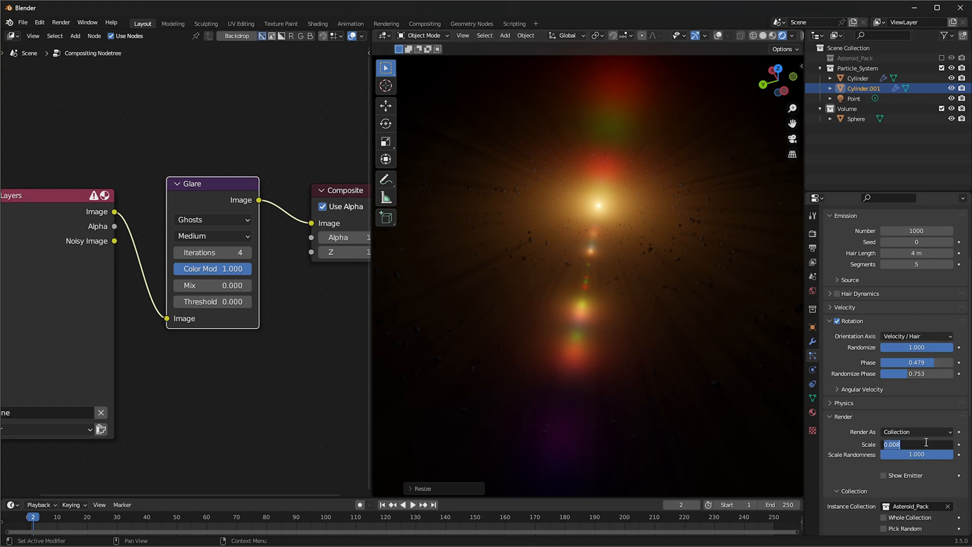
Set the render scale of the duplicated ring's asteroid particles to 0.02
key("Return")
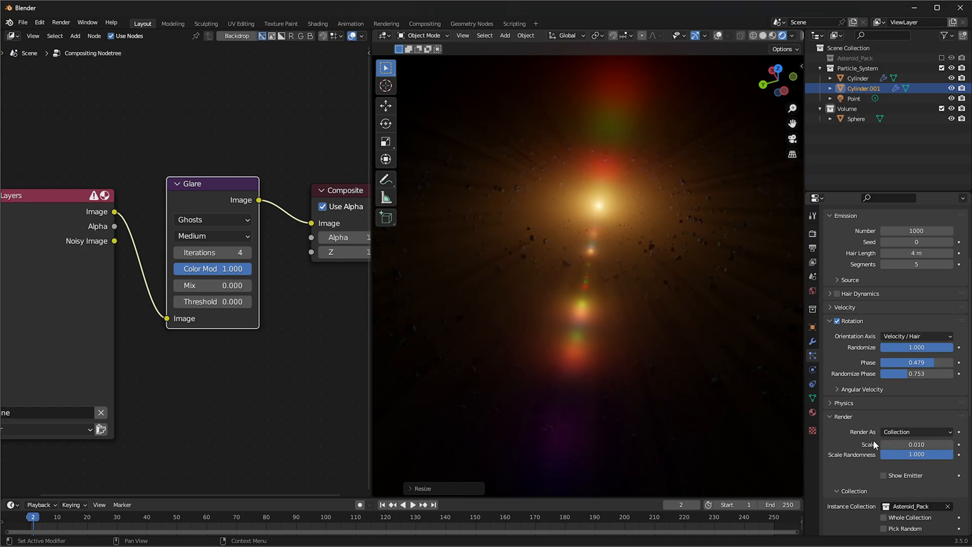
left_click(908, 444)
key("BackSpace")
type("2")
key("Return")
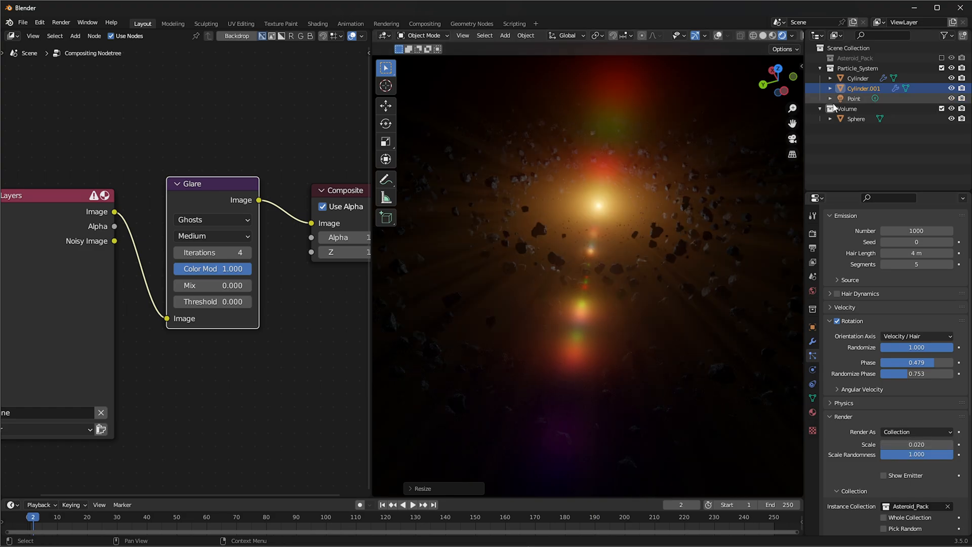
Enlarge the duplicated asteroid ring around the light and check how its rocks spread in the rendered view
key("s")
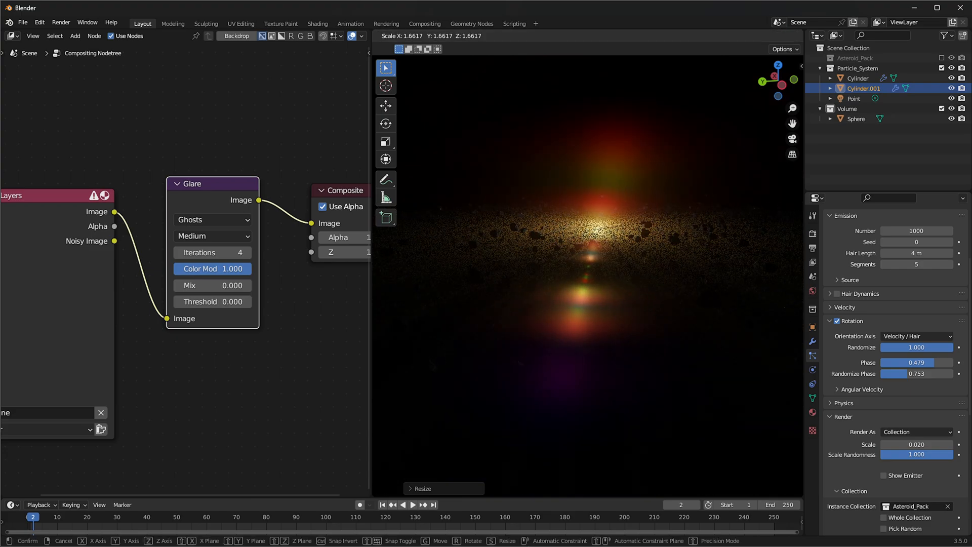
left_click(332, 204)
middle_click_drag(487, 231, 501, 316)
middle_click_drag(630, 293, 675, 287)
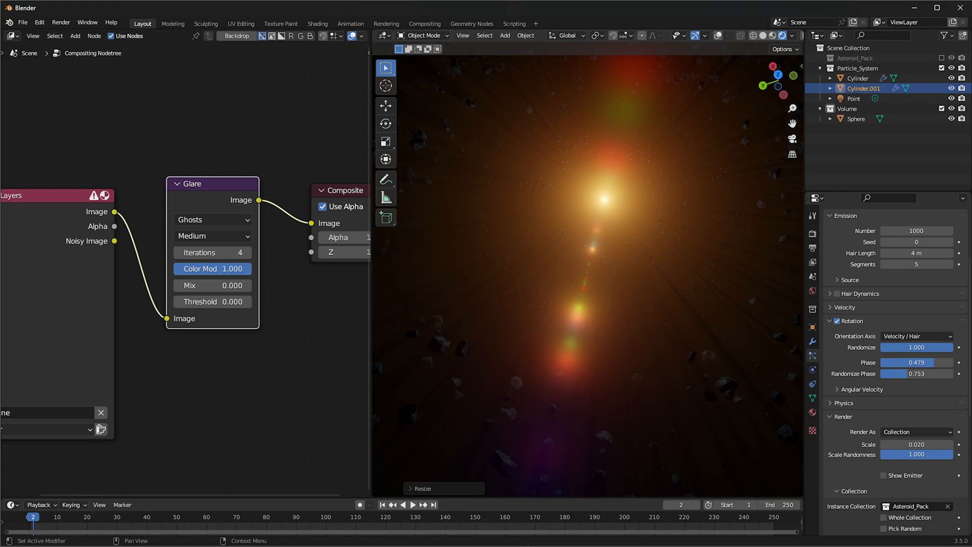
scroll(620, 290, "down", 2)
middle_click_drag(622, 290, 608, 289)
middle_click_drag(723, 153, 741, 150)
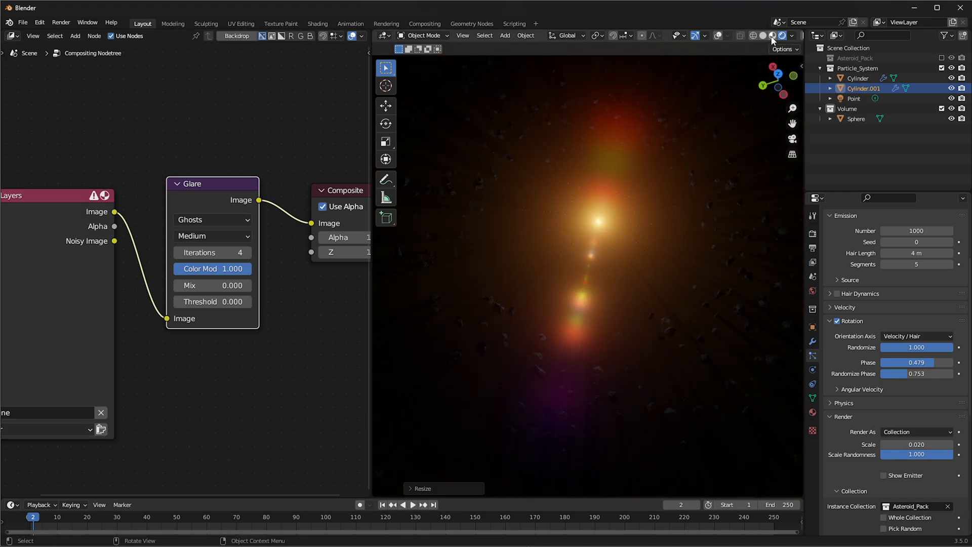
Switch the viewport to solid shading with overlays shown and add a Bezier circle at the scene centre
left_click(764, 35)
scroll(669, 157, "down", 6)
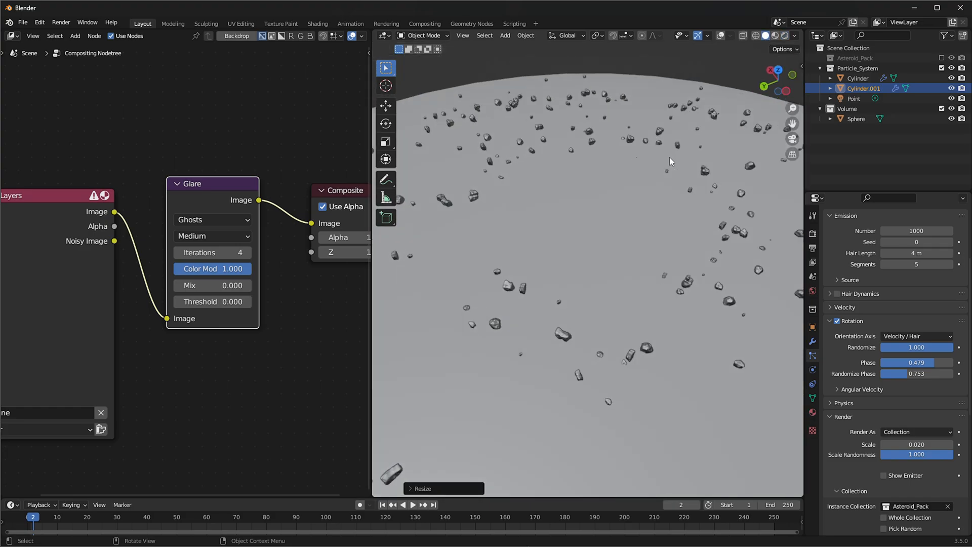
key("shift+a")
mouse_move(656, 209)
left_click(720, 38)
key("shift+a")
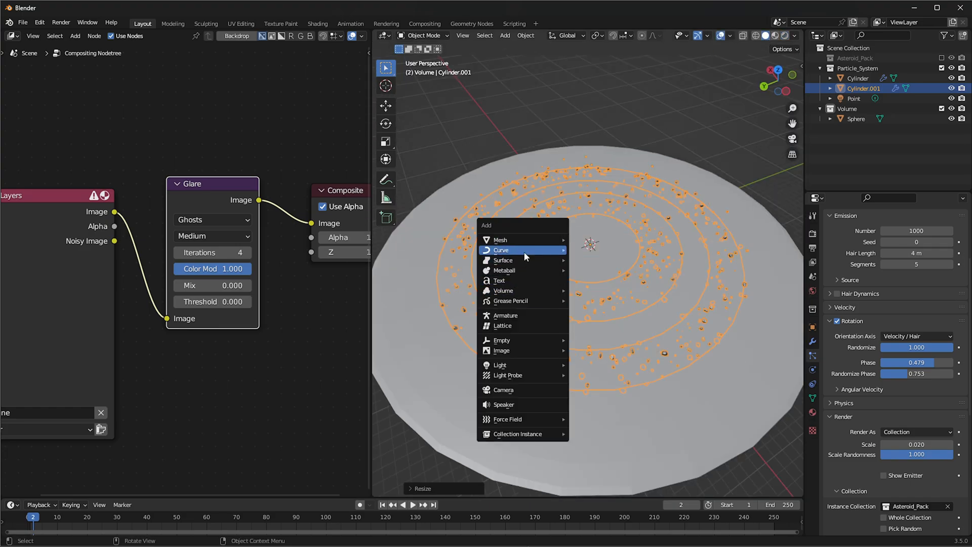
mouse_move(524, 251)
left_click(580, 261)
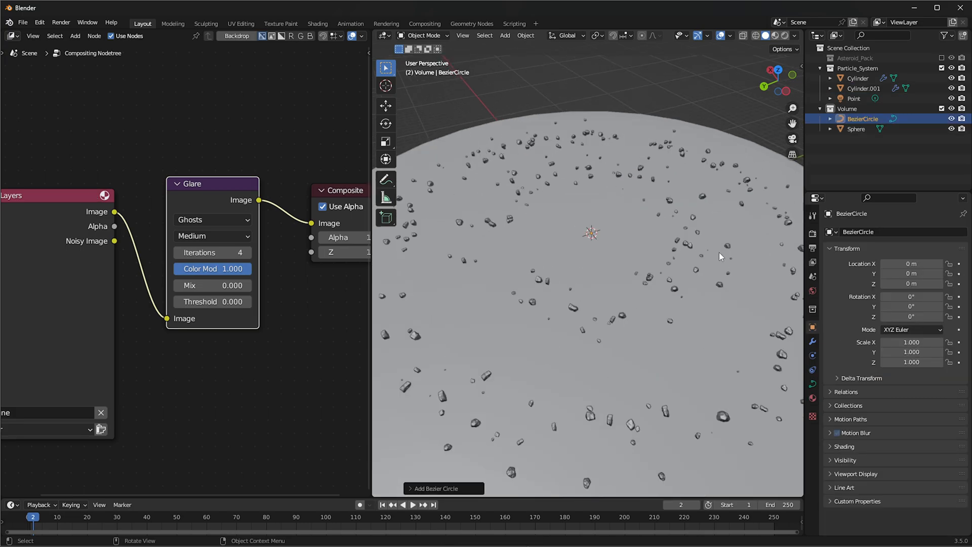
Raise the Bezier circle to about 6.7 m on the Z axis and scale it up to about 7.2
key("g")
key("z")
left_click(717, 191)
key("s")
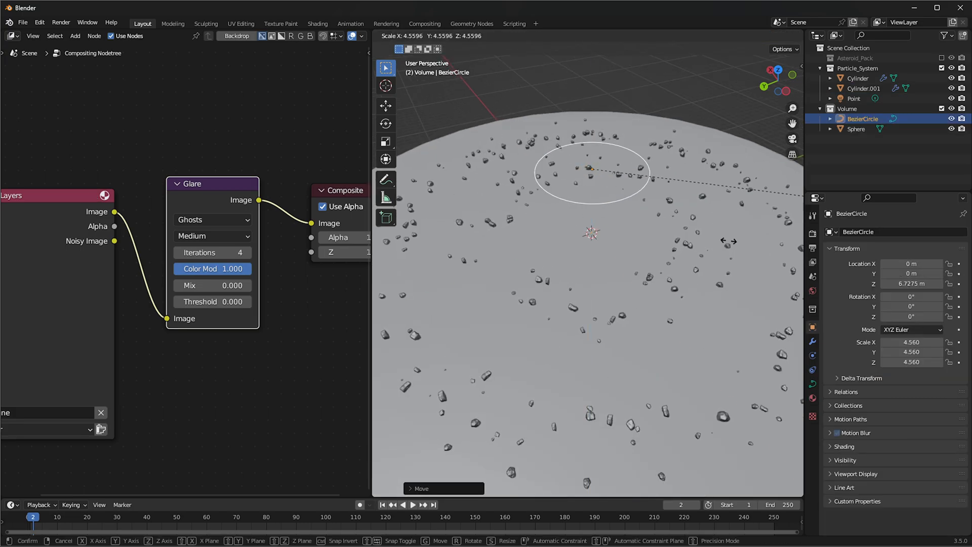
left_click(669, 221)
Convert the Bezier circle into a mesh
key("q")
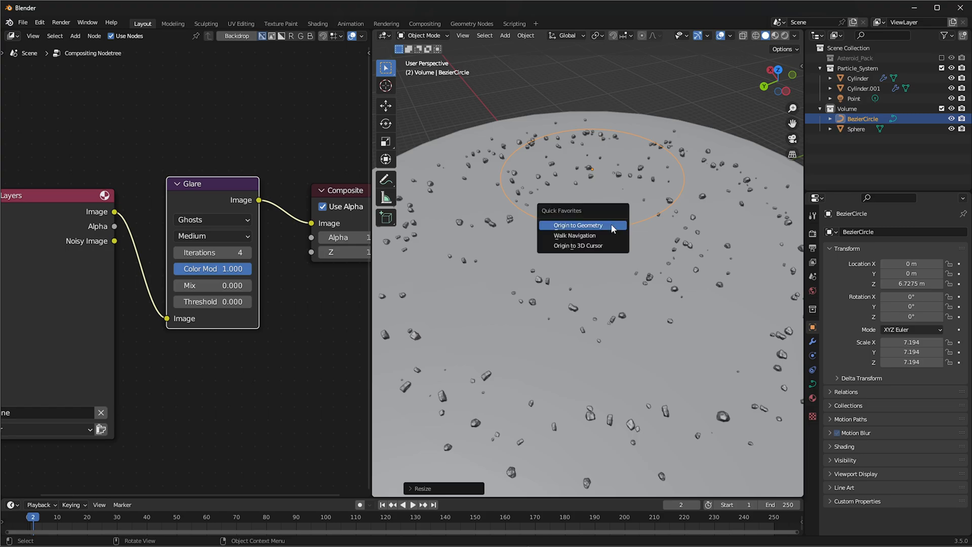
left_click(525, 35)
mouse_move(579, 334)
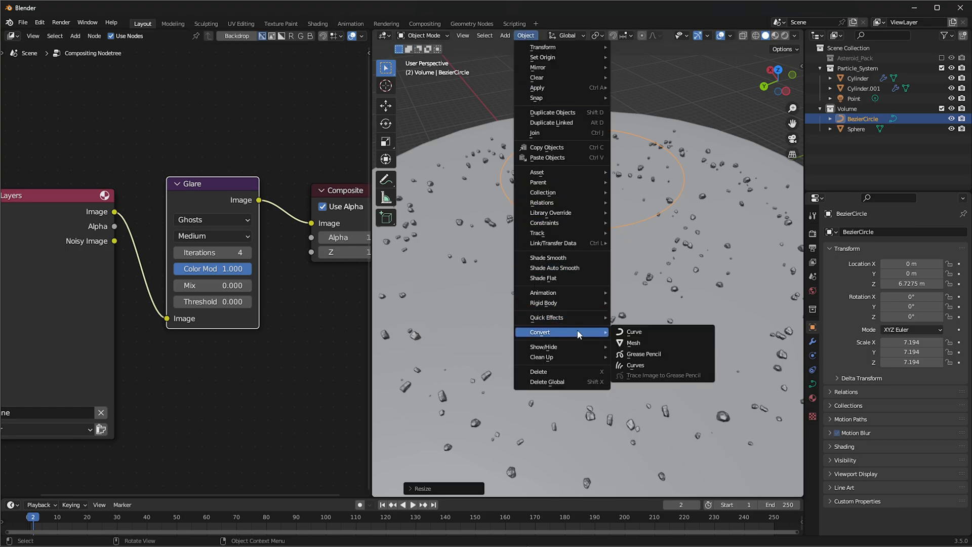
left_click(647, 344)
key("KP_Decimal")
Extrude the circle's edge loop inward to make a flat ring and return to Object Mode
key("ctrl+Tab")
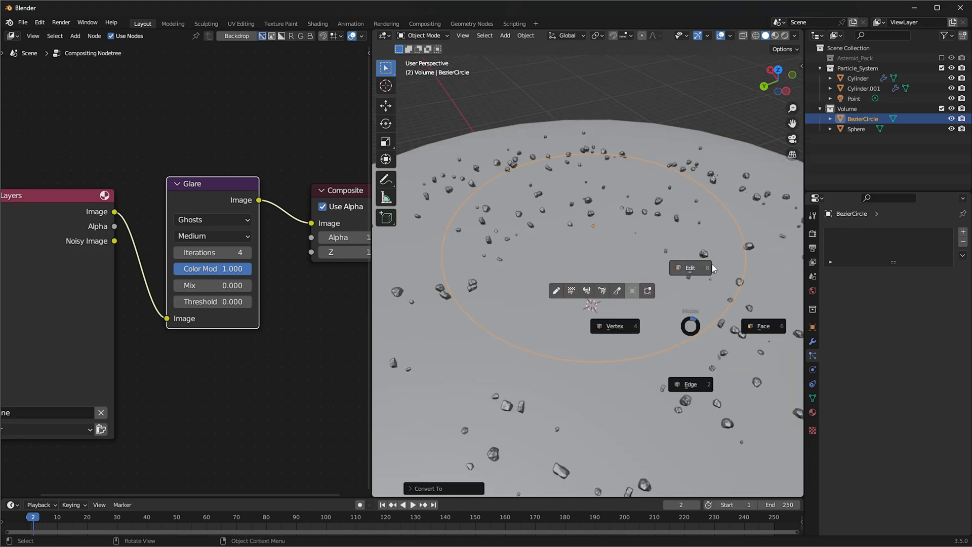
left_click(693, 383)
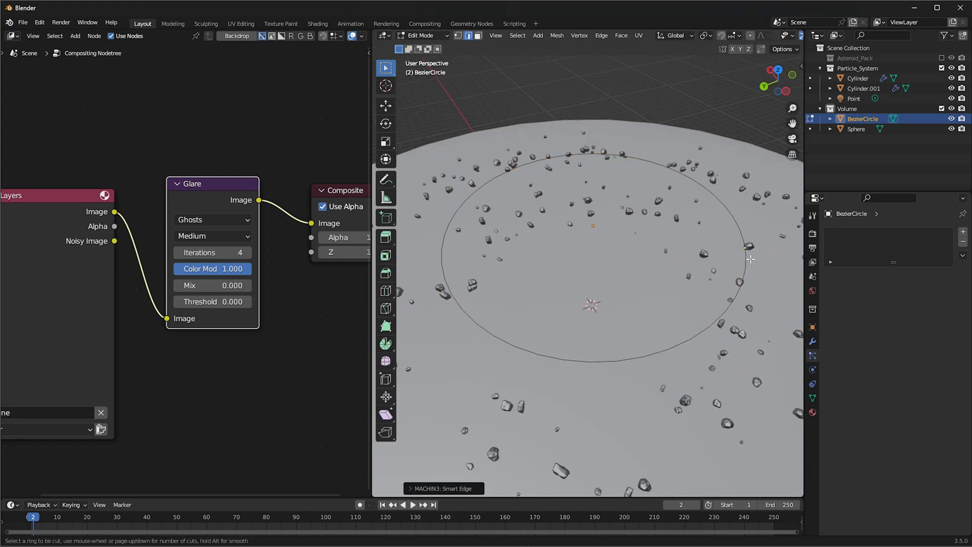
left_click(736, 224, "alt")
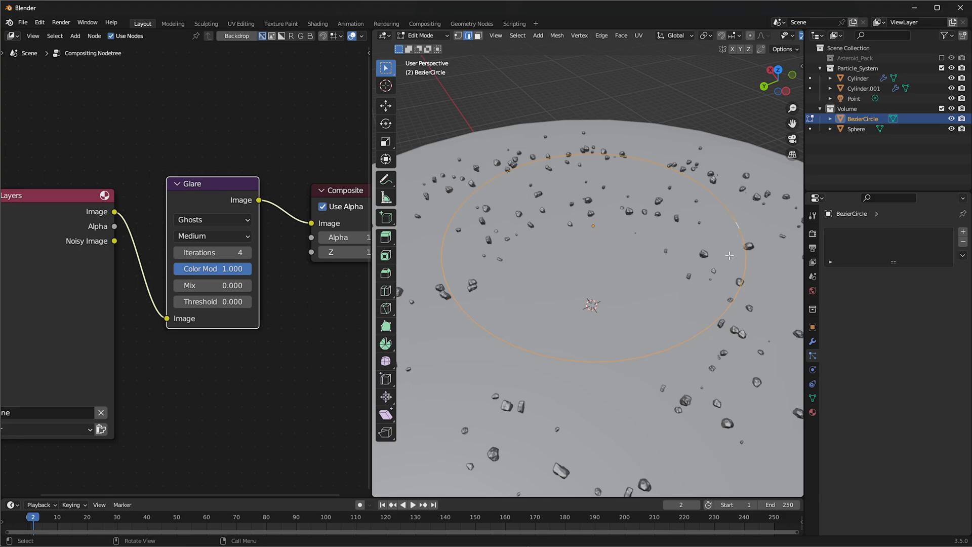
key("s")
right_click(709, 260)
key("e")
key("s")
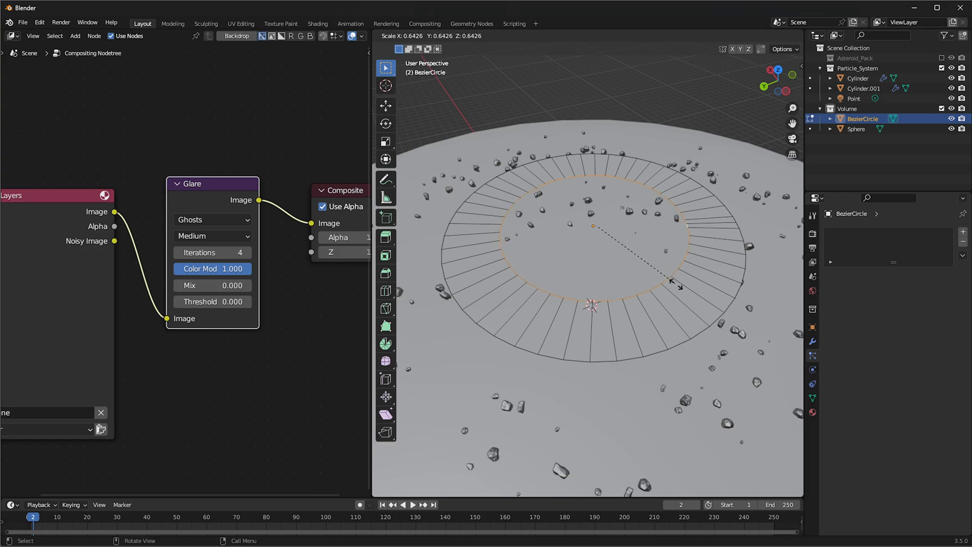
left_click(683, 287)
scroll(683, 286, "down", 3)
middle_click_drag(681, 284, 669, 323, "shift")
key("Tab")
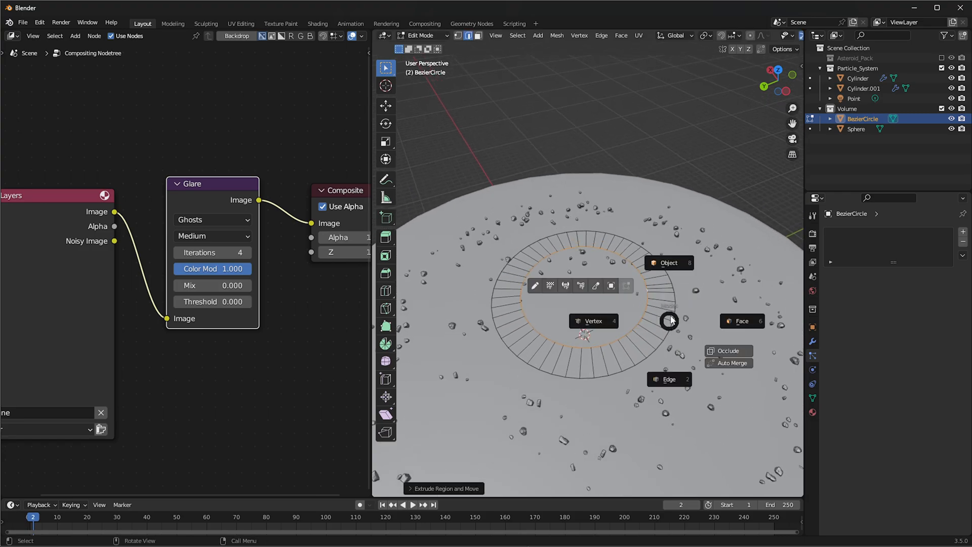
left_click(673, 270)
Duplicate the flat ring, place the copy off to one side overlapping the original, and shrink it
middle_click_drag(673, 285, 675, 308)
key("shift+d")
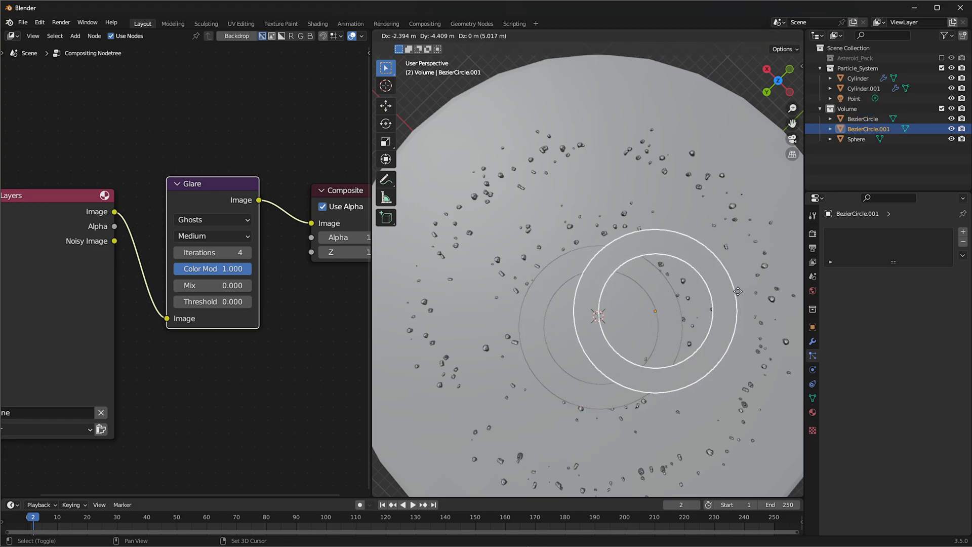
left_click(769, 268)
key("s")
left_click(715, 279)
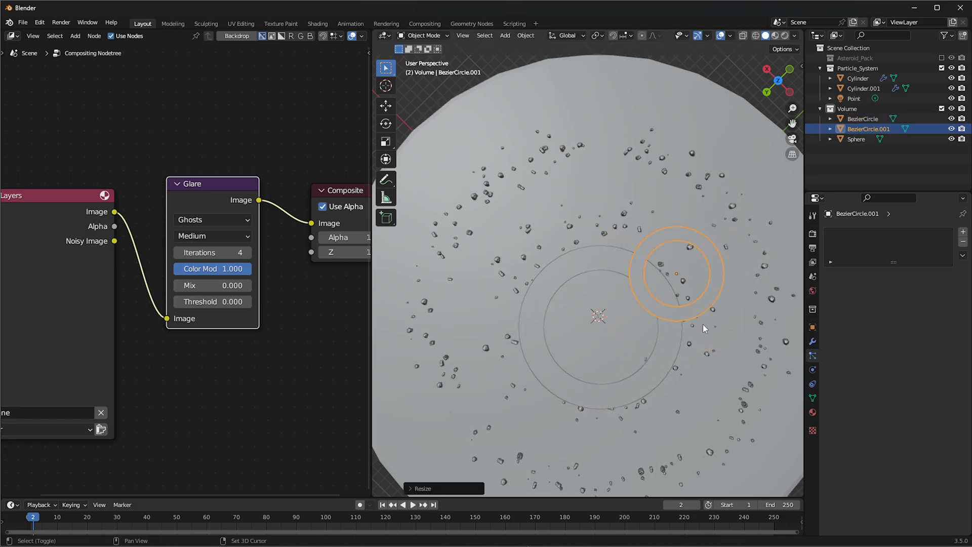
Duplicate the small flat ring to the opposite side of the original and enlarge the copy beyond the original's size
key("shift+d")
left_click(538, 363)
key("s")
left_click(658, 380)
key("shift+s")
key("Escape")
Duplicate the large flat ring, shrink the copy, and position it overlapping the original near the scene centre
key("shift+d")
key("s")
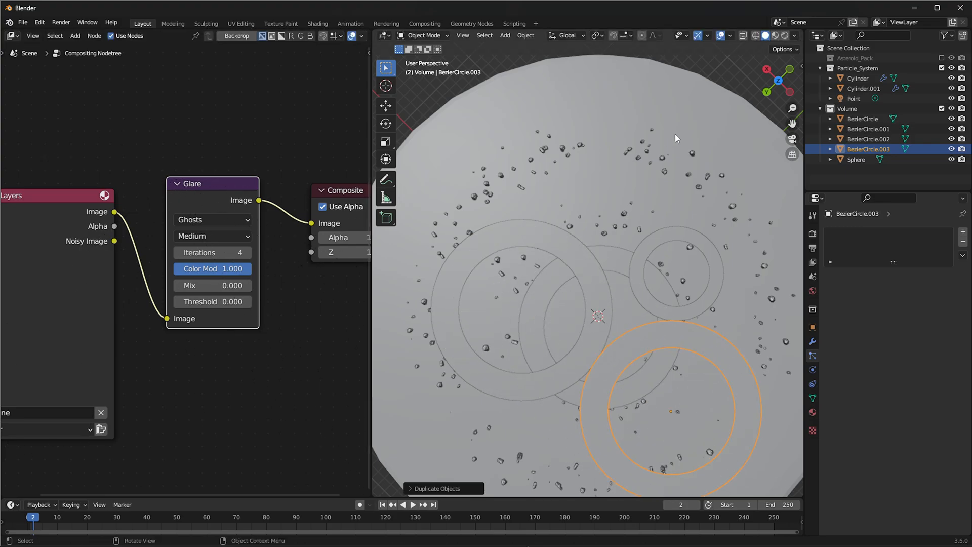
scroll(636, 351, "down", 4)
left_click(660, 304)
key("g")
left_click(623, 304)
middle_click_drag(623, 303, 640, 233)
scroll(640, 232, "up", 2)
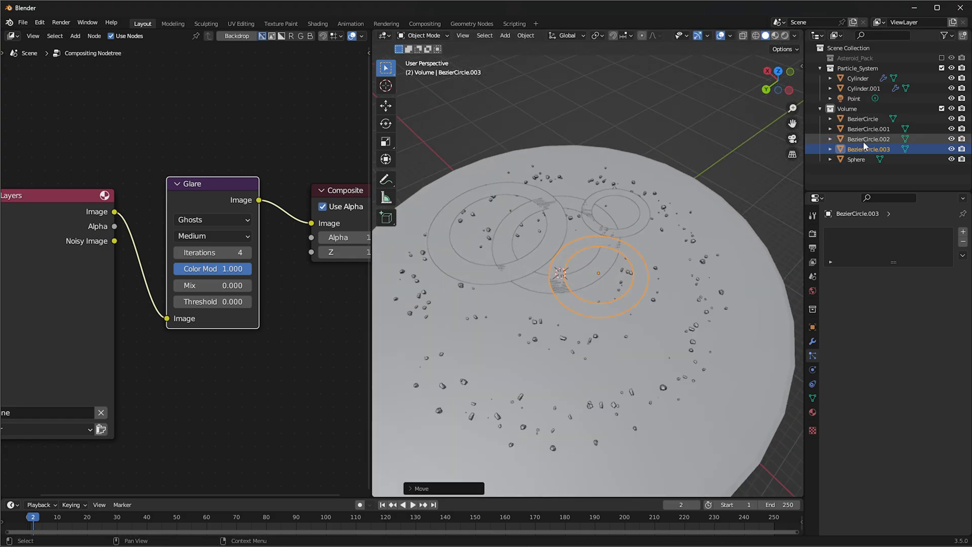
Move the four BezierCircle rings from the Volume collection into the Particle_System collection
left_click(862, 119, "shift")
left_click_drag(864, 150, 858, 68)
middle_click_drag(519, 237, 536, 247)
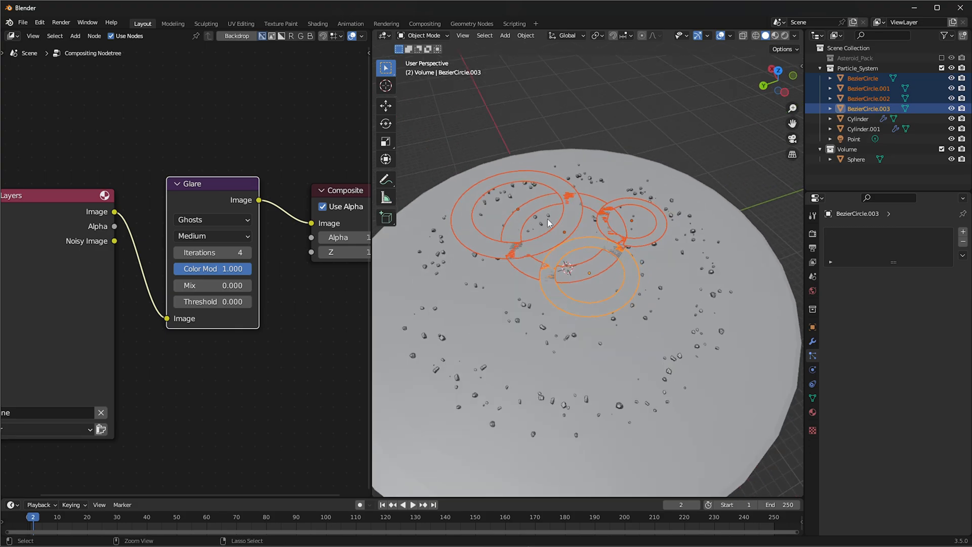
Try to join the four flat rings into one object, and undo the join
key("ctrl+j")
scroll(592, 209, "up", 2)
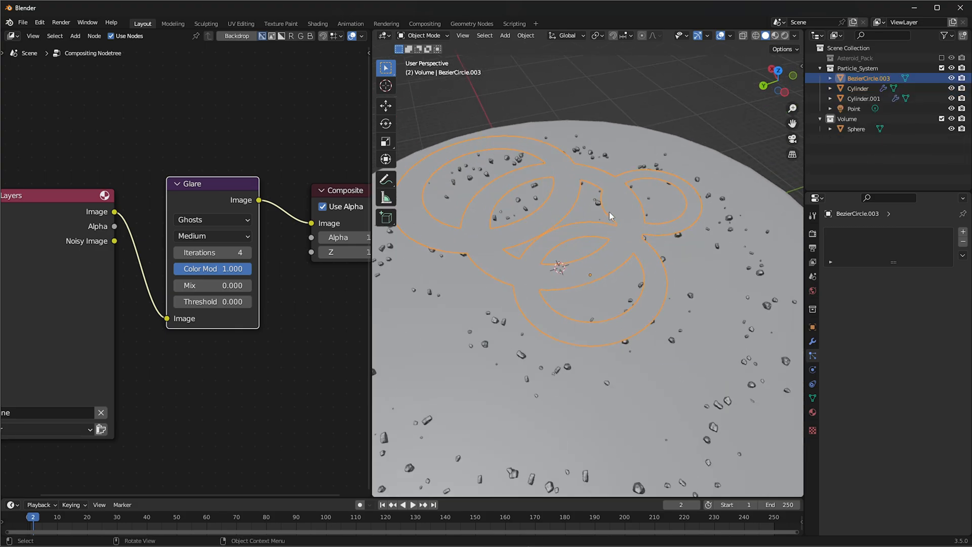
scroll(605, 202, "down", 2)
key("ctrl+z")
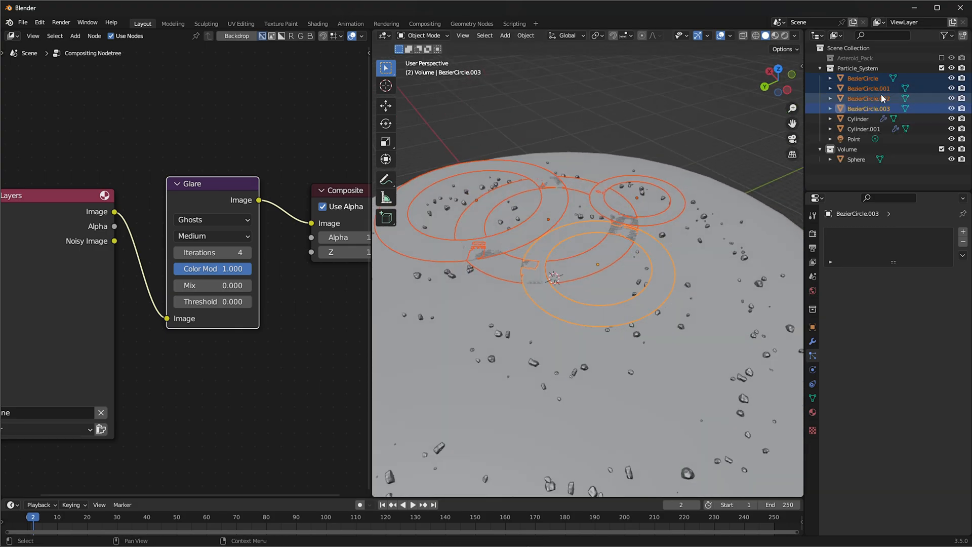
Offset the rings BezierCircle.002 and BezierCircle.003 to different heights along the Z axis
left_click(880, 98)
key("g")
key("z")
left_click(734, 190)
left_click(855, 109)
key("g")
key("z")
left_click(738, 205)
Readjust the height of BezierCircle.002 along the Z axis and shift BezierCircle.001 to its own height
left_click(858, 100)
key("g")
key("z")
left_click(764, 158)
left_click(879, 90)
key("g")
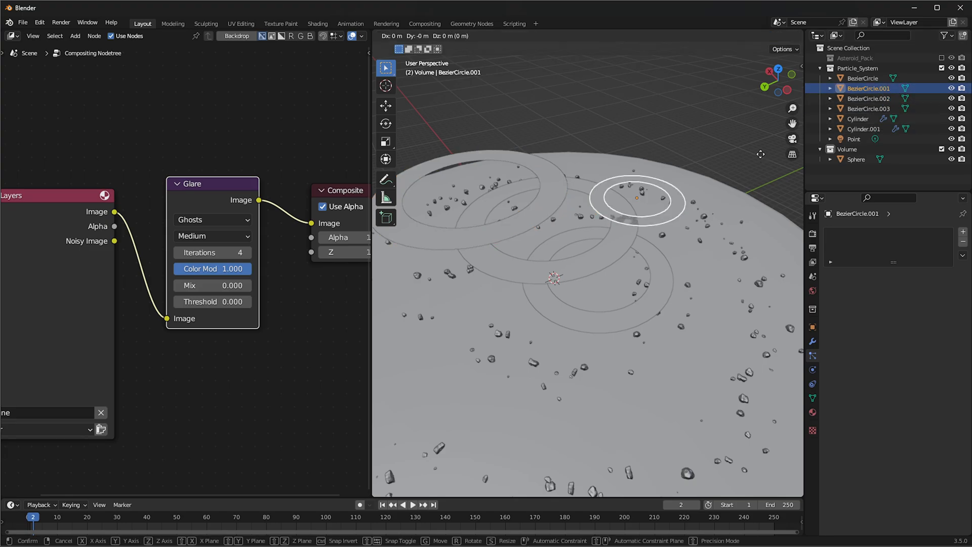
left_click(760, 153)
Join the four flat rings into a single object with BezierCircle as the active one
left_click(865, 108, "shift")
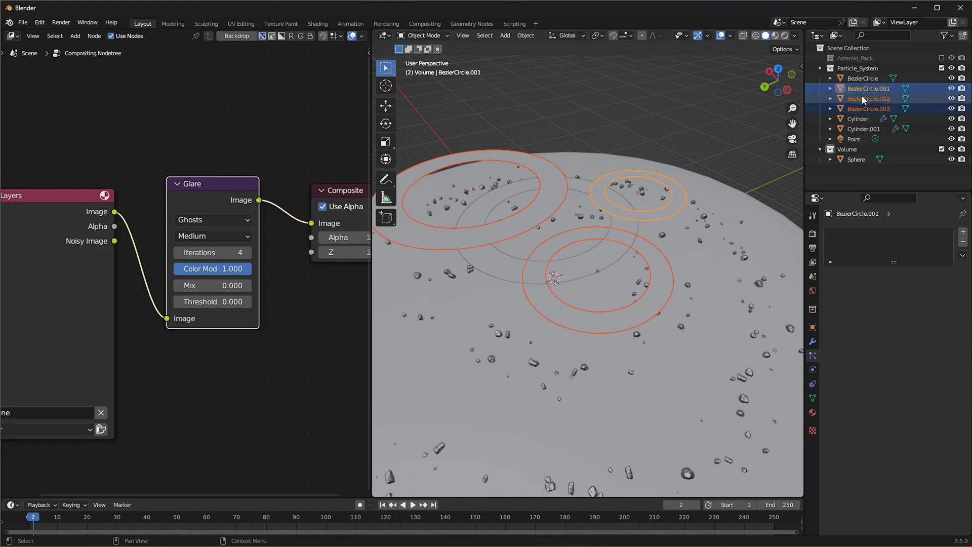
left_click(860, 80, "ctrl")
key("ctrl+j")
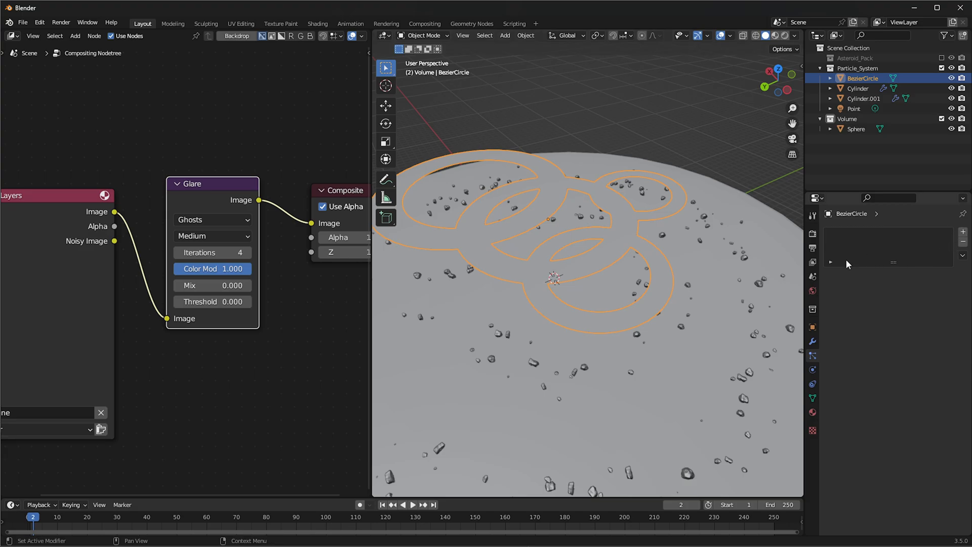
Add a particle system to the joined rings and assign the existing ParticleSettings, trying ParticleSettings.001 along the way
left_click(962, 233)
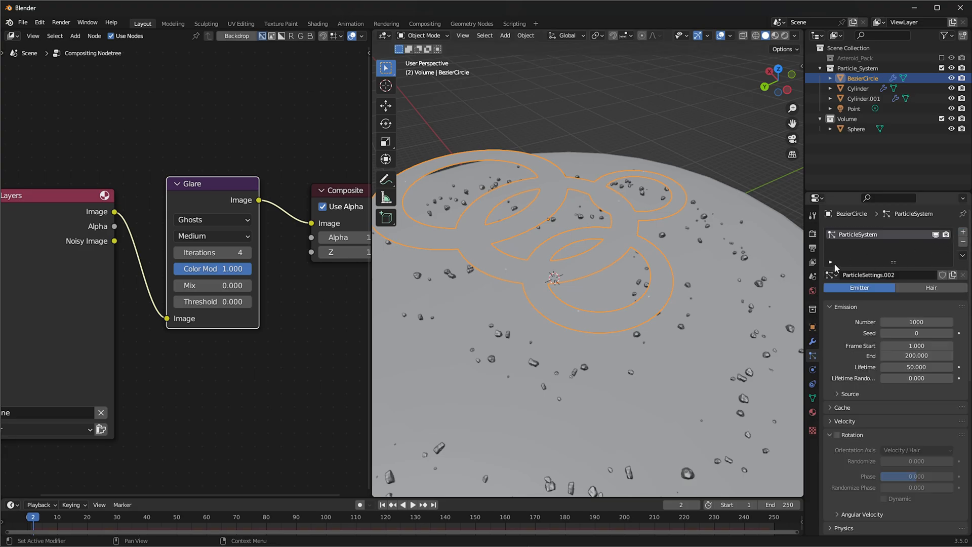
left_click(831, 276)
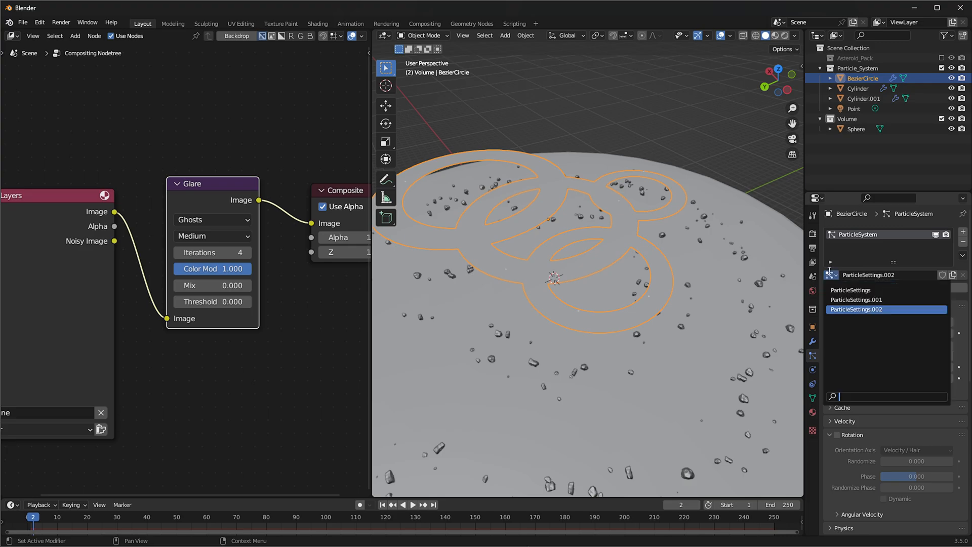
left_click(836, 297)
middle_click_drag(566, 242, 550, 291)
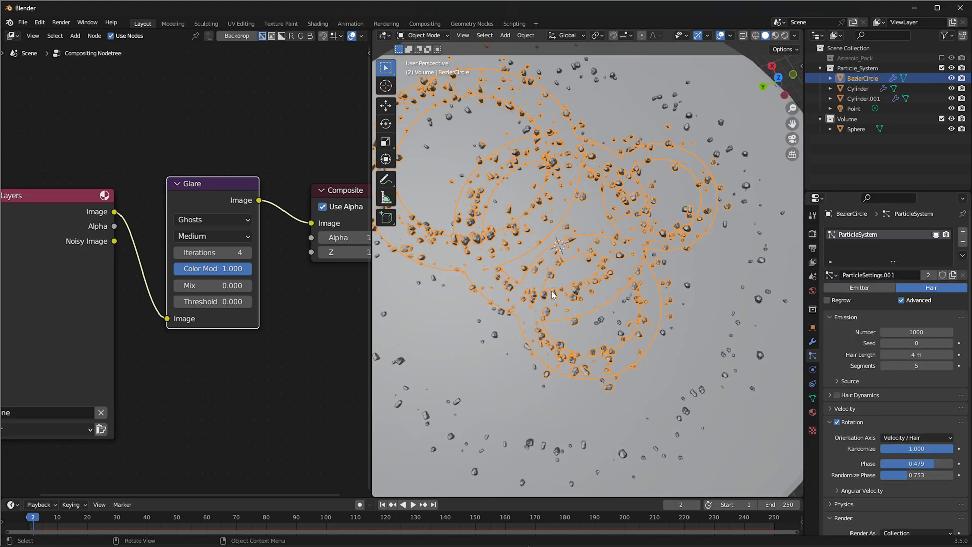
left_click(831, 275)
left_click(850, 290)
scroll(674, 278, "up", 6)
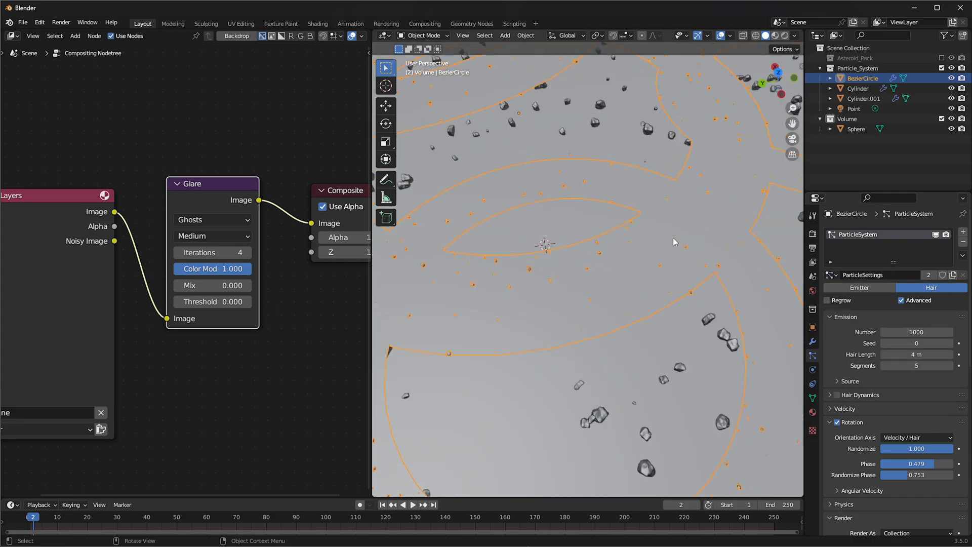
Lower the joined rings by about 14 m along the Z axis and move them sideways away from the light
scroll(674, 242, "down", 5)
middle_click_drag(674, 242, 664, 204)
key("g")
key("z")
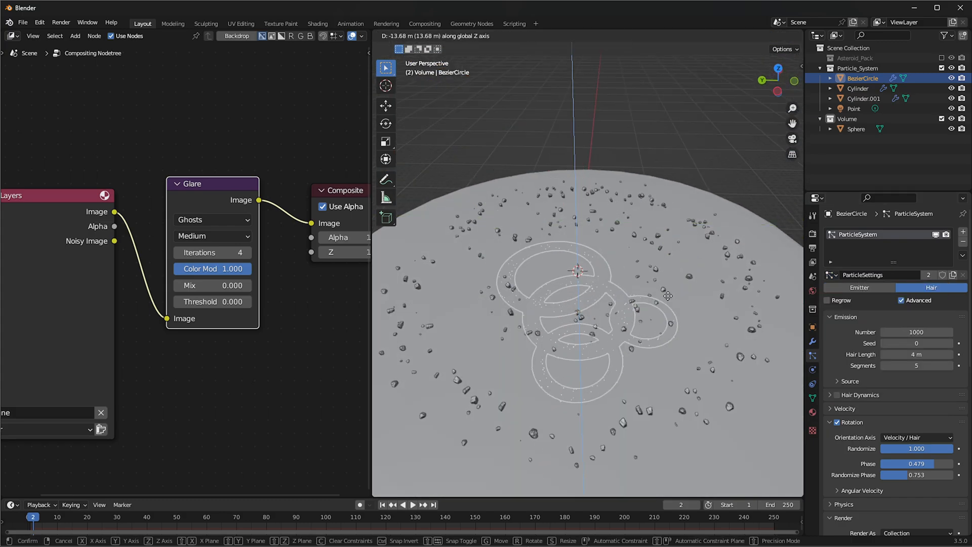
left_click(663, 299)
middle_click_drag(663, 298, 628, 308)
key("g")
left_click(535, 353)
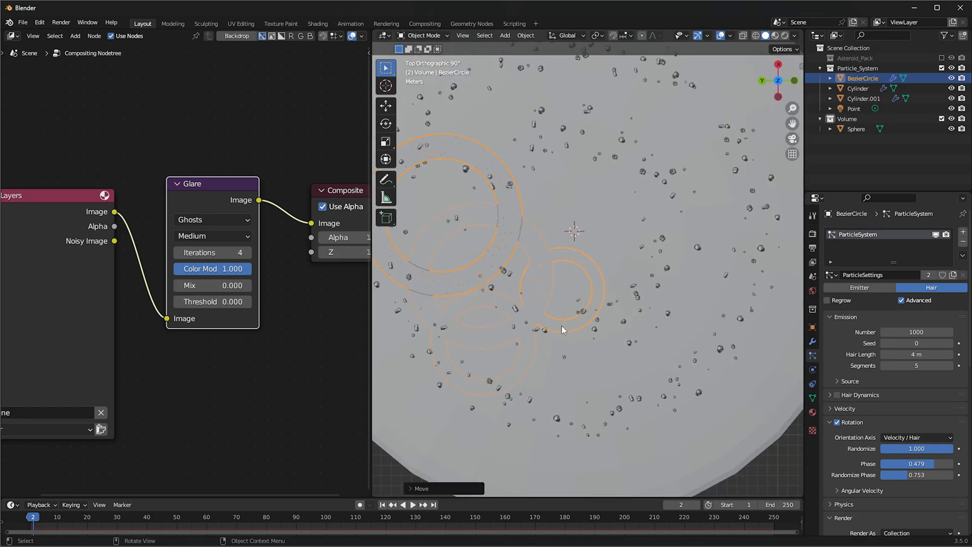
Switch to rendered shading, scale down the joined rings, and reposition them beside the glowing light in top view
left_click(784, 36)
key("s")
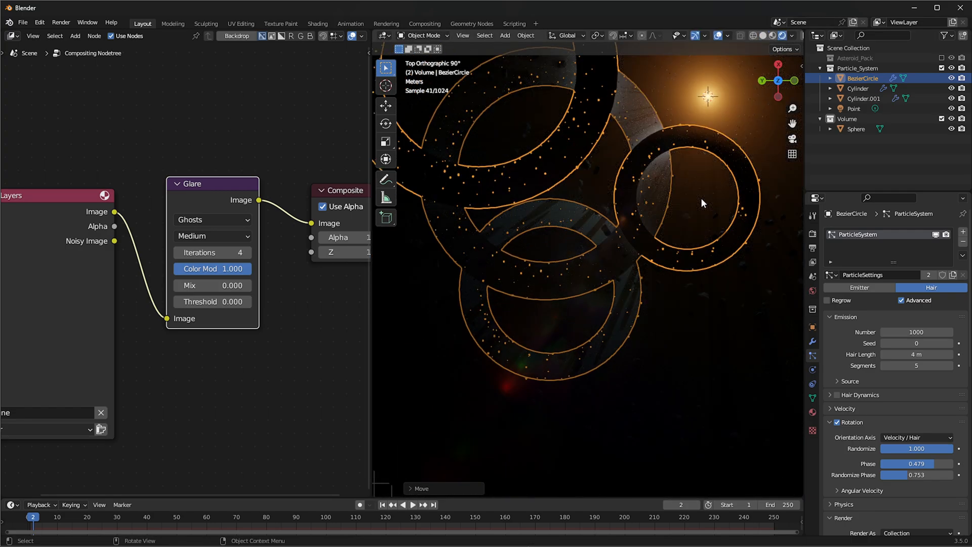
left_click(609, 202)
key("g")
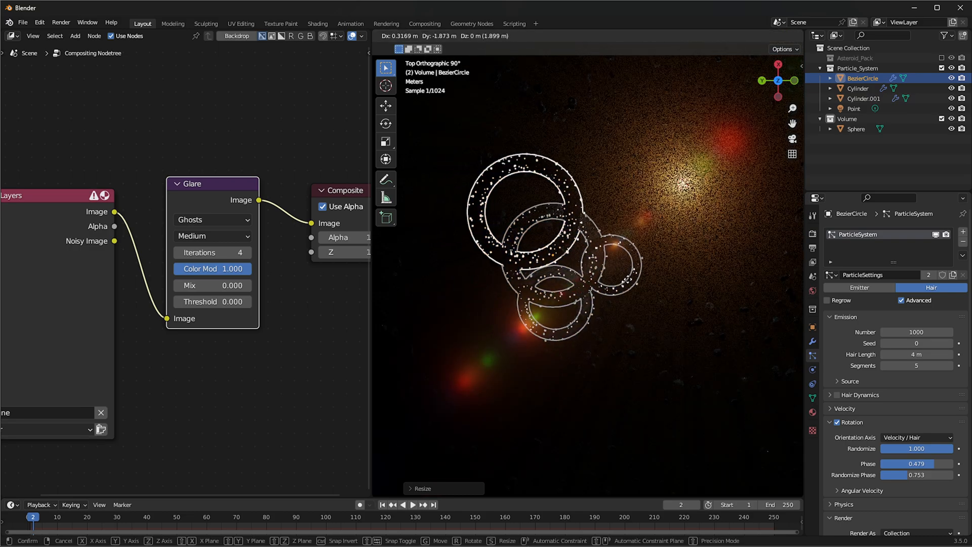
left_click(656, 262)
scroll(656, 262, "up", 4)
middle_click_drag(661, 257, 578, 299, "shift")
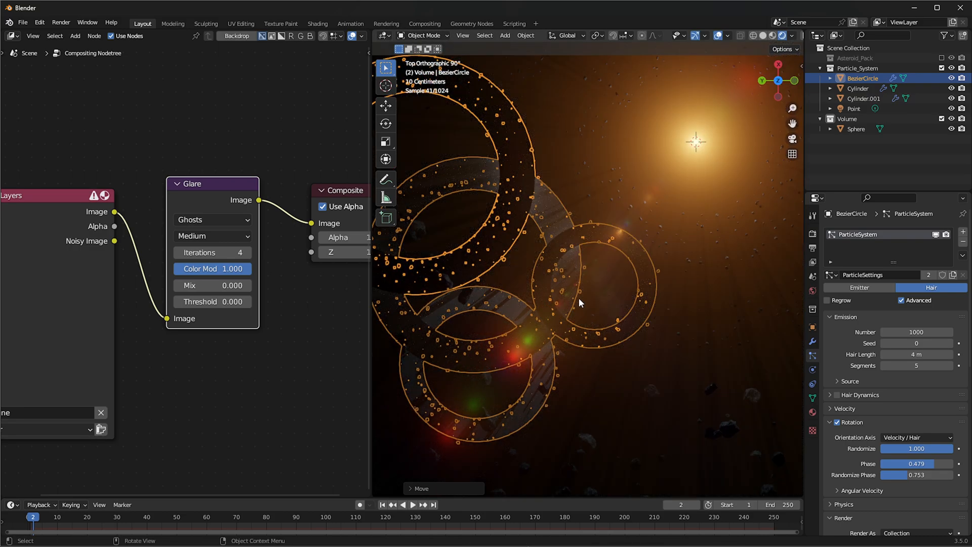
Duplicate the joined rings to the other side of the light, then rotate and reposition the copy
scroll(578, 299, "down", 2)
middle_click_drag(671, 284, 593, 284, "shift")
key("shift+d")
left_click(438, 343)
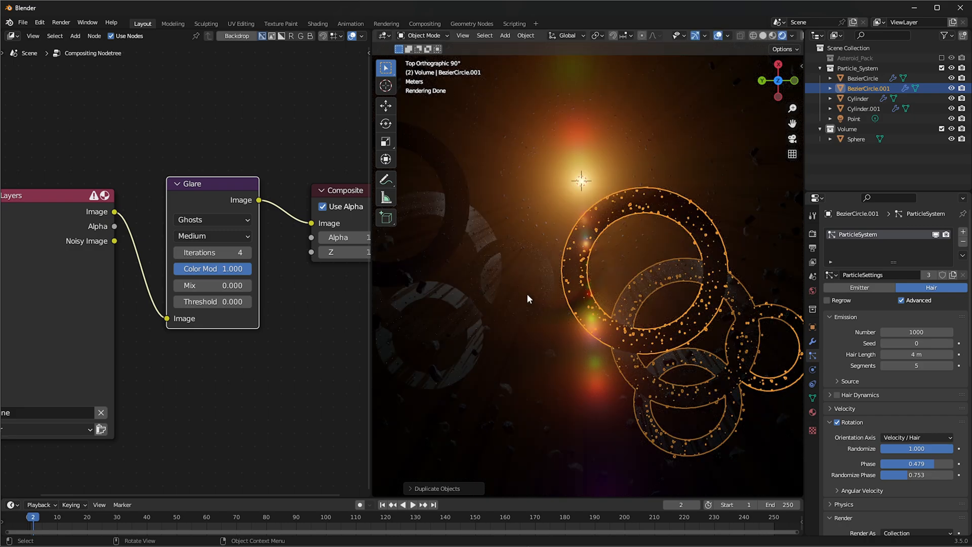
key("r")
left_click(700, 200)
key("g")
left_click(729, 180)
key("g")
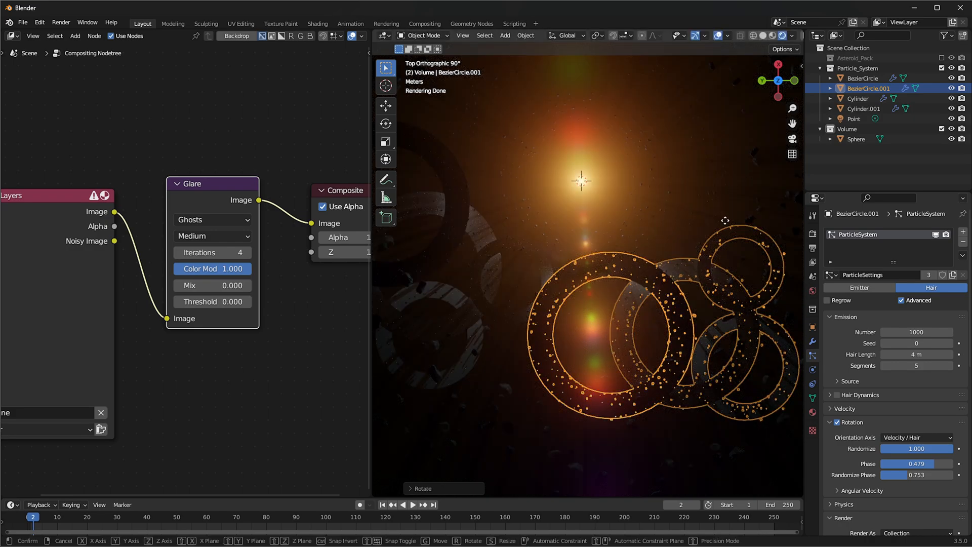
right_click(723, 219)
Disable Show Emitter for BezierCircle.001 in both the particle render and viewport display settings
scroll(873, 434, "down", 6)
left_click(884, 456)
scroll(876, 456, "down", 4)
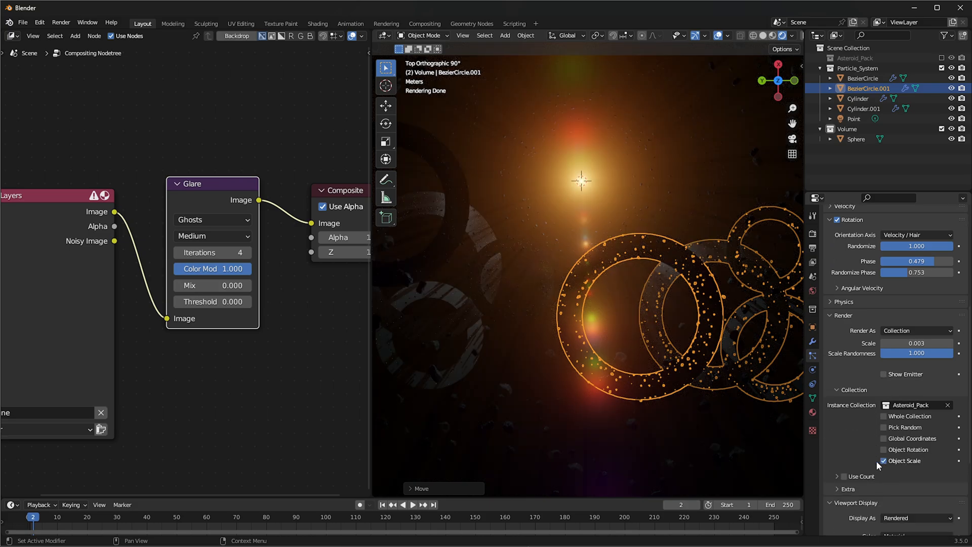
scroll(881, 471, "down", 3)
left_click(884, 513)
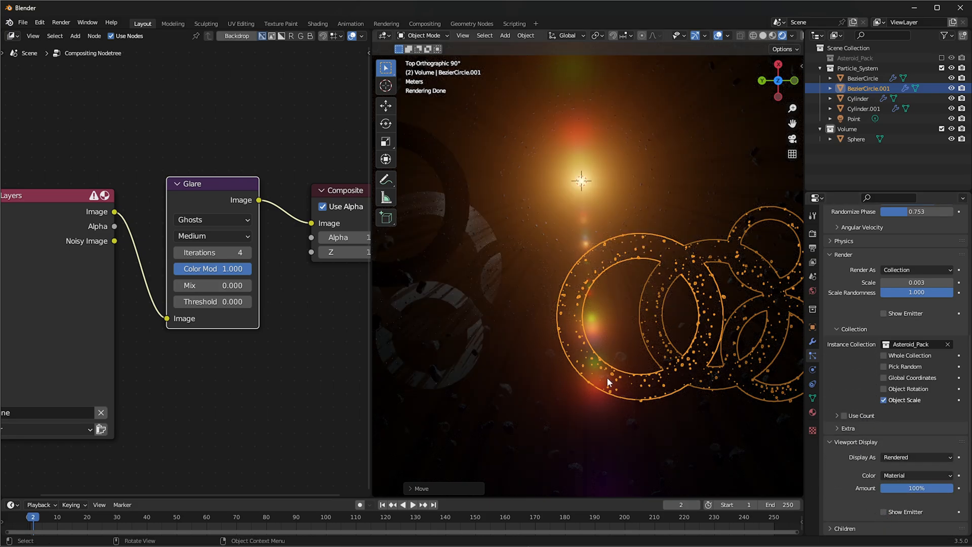
Disable Show Emitter for the original BezierCircle in both the particle render and viewport display settings
middle_click_drag(505, 316, 560, 309, "shift")
left_click(518, 321)
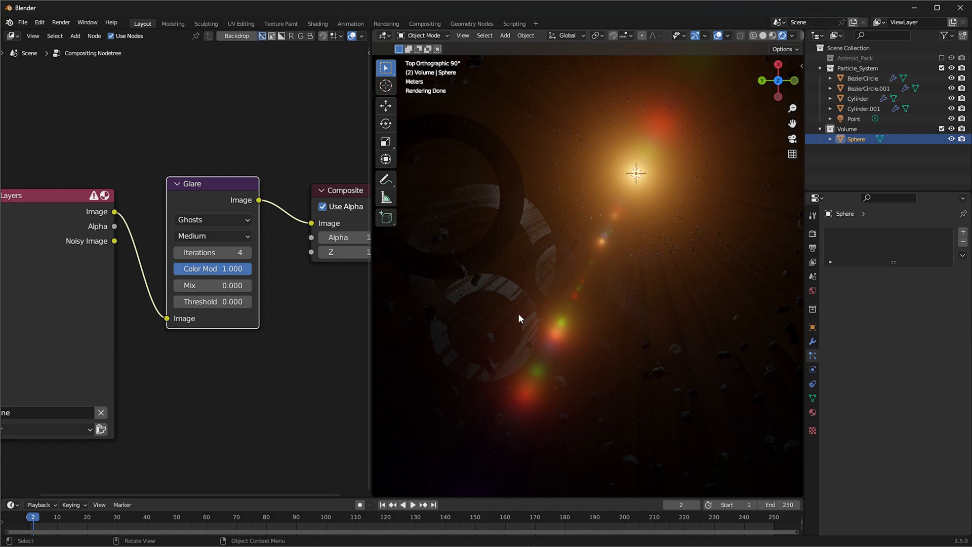
left_click(857, 98)
left_click(860, 88)
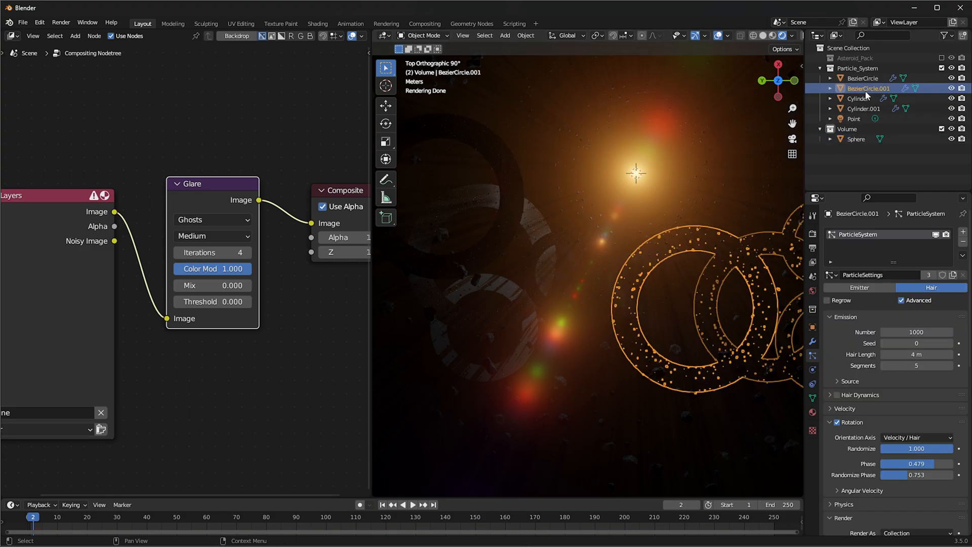
left_click(860, 79)
scroll(871, 468, "down", 4)
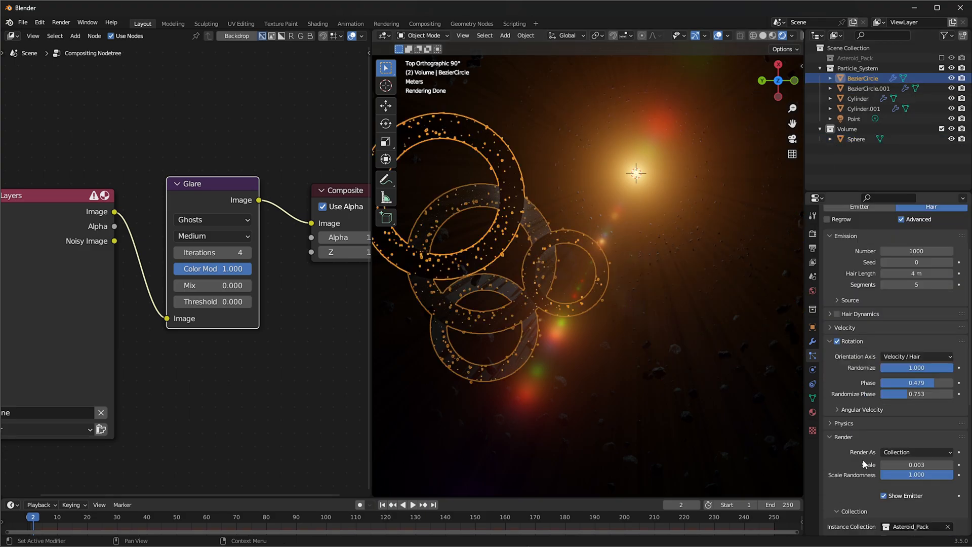
left_click(883, 496)
scroll(877, 500, "down", 7)
scroll(889, 512, "down", 2)
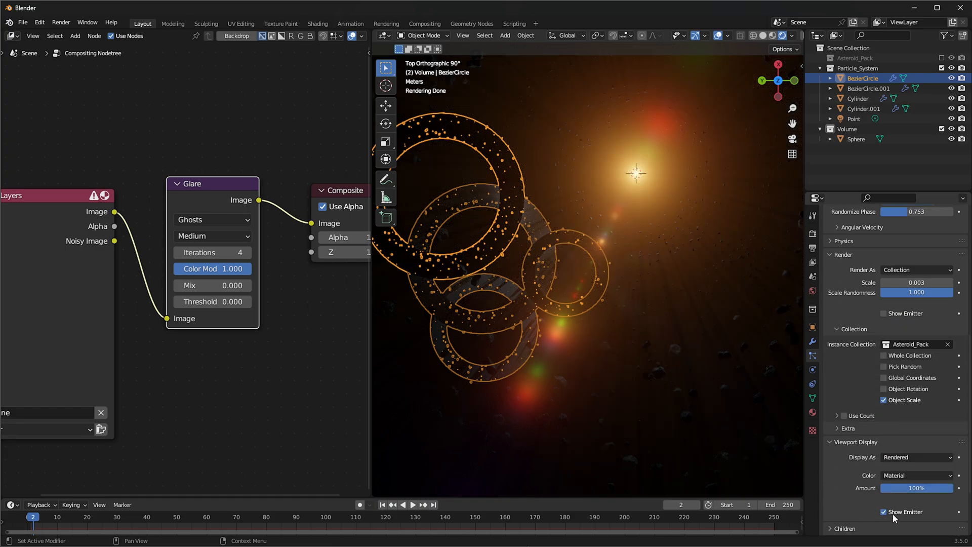
scroll(602, 287, "down", 2)
Duplicate the BezierCircle rings beside the light, then rotate, scale and reposition the copy
middle_click_drag(602, 286, 593, 374, "shift")
key("shift+d")
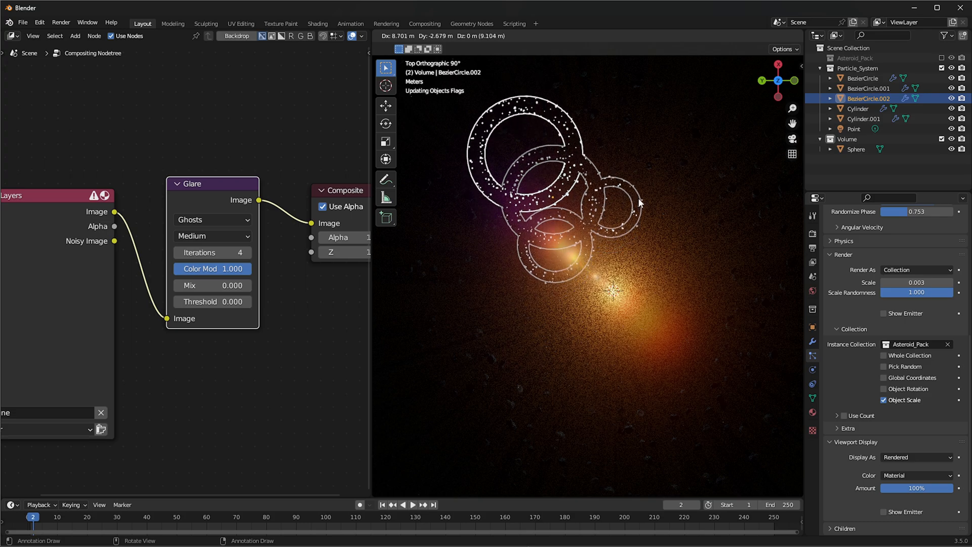
left_click(641, 213)
key("r")
left_click(620, 379)
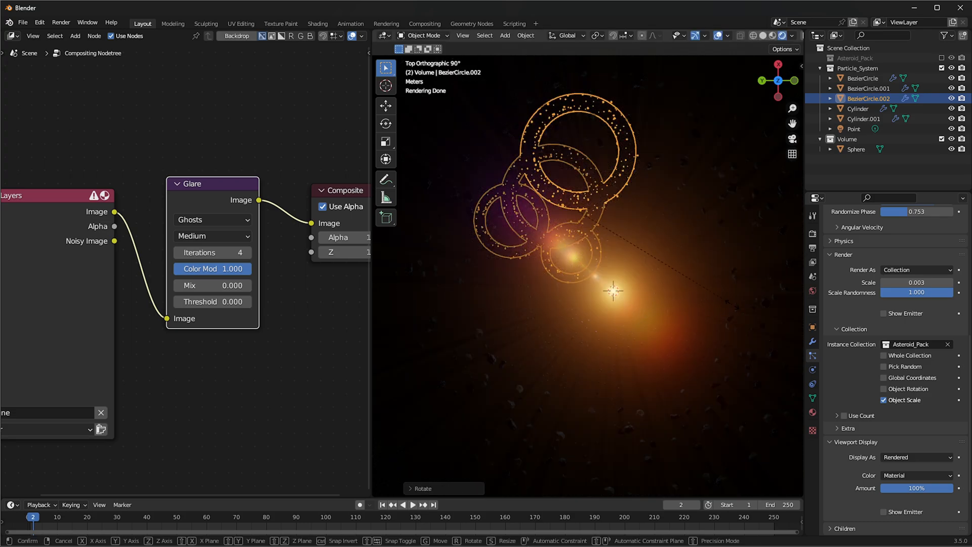
key("s")
left_click(639, 285)
key("g")
left_click(669, 291)
Duplicate BezierCircle.002 to another spot near the light and give the copy a different scale and rotation
key("shift+d")
left_click(780, 327)
key("s")
left_click(709, 287)
key("r")
left_click(709, 369)
Hide the viewport overlays and check the debris around the light in perspective
middle_click_drag(709, 368, 644, 202)
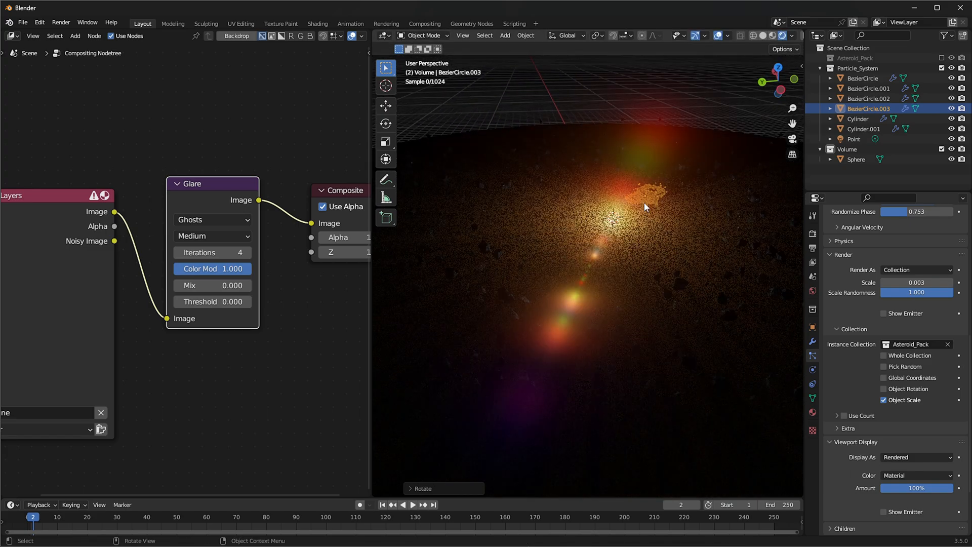
left_click(717, 35)
middle_click_drag(640, 160, 617, 304)
middle_click_drag(693, 171, 560, 233)
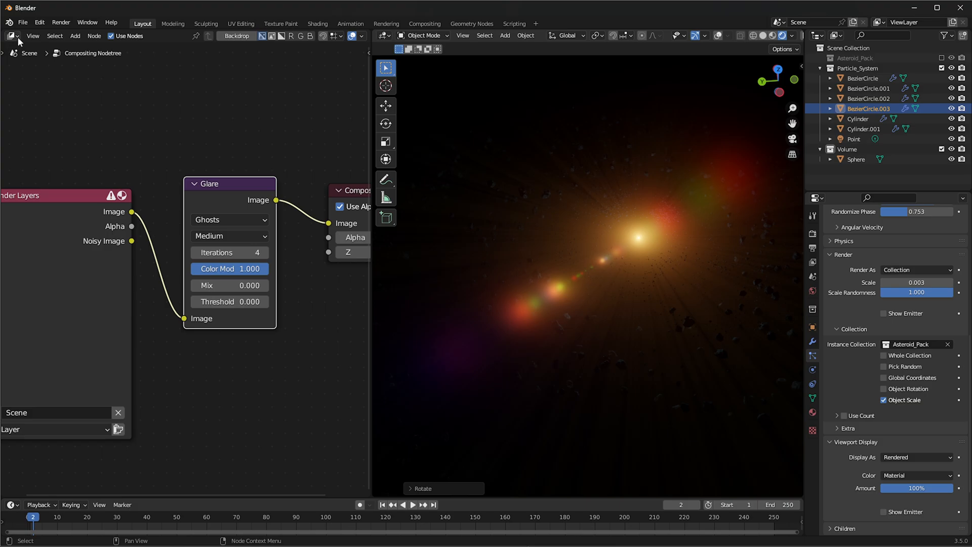
Switch the compositor area to the World shader nodes and delete the node feeding the World Output
left_click(17, 38)
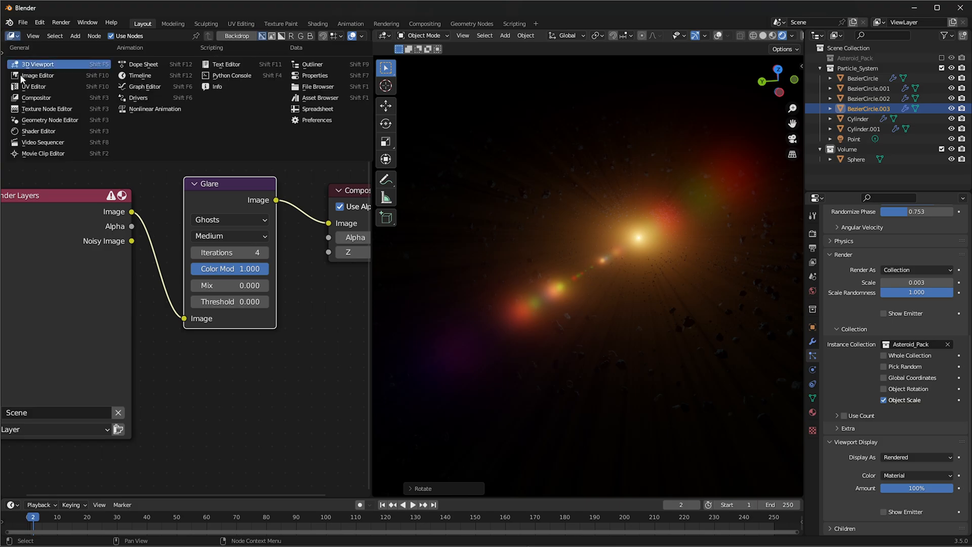
left_click(36, 133)
left_click(50, 60)
middle_click_drag(158, 229, 143, 203)
scroll(278, 189, "up", 3)
left_click(274, 192)
key("x")
Add a Mix node before the World Output and set its data type to Color
key("shift+a")
left_click(188, 172)
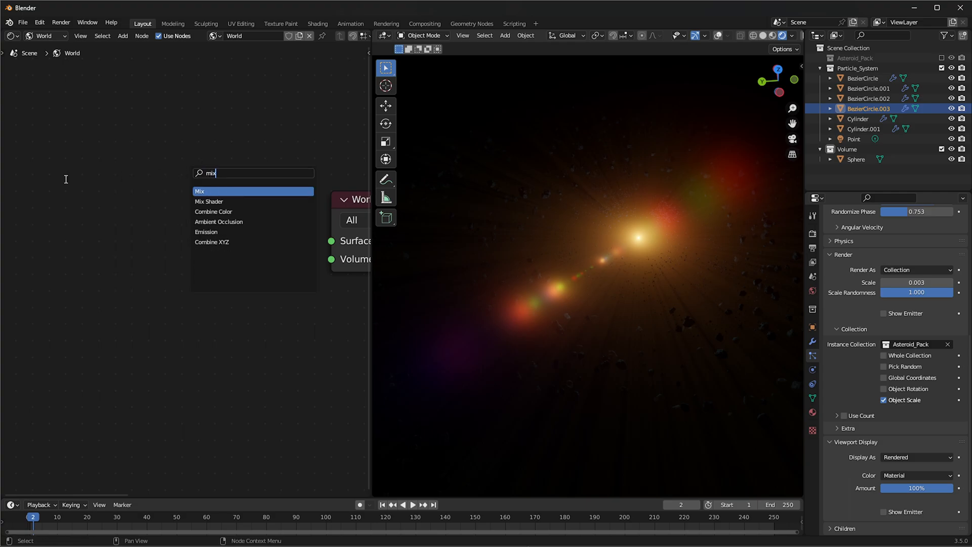
key("Return")
left_click(65, 179)
left_click(202, 211)
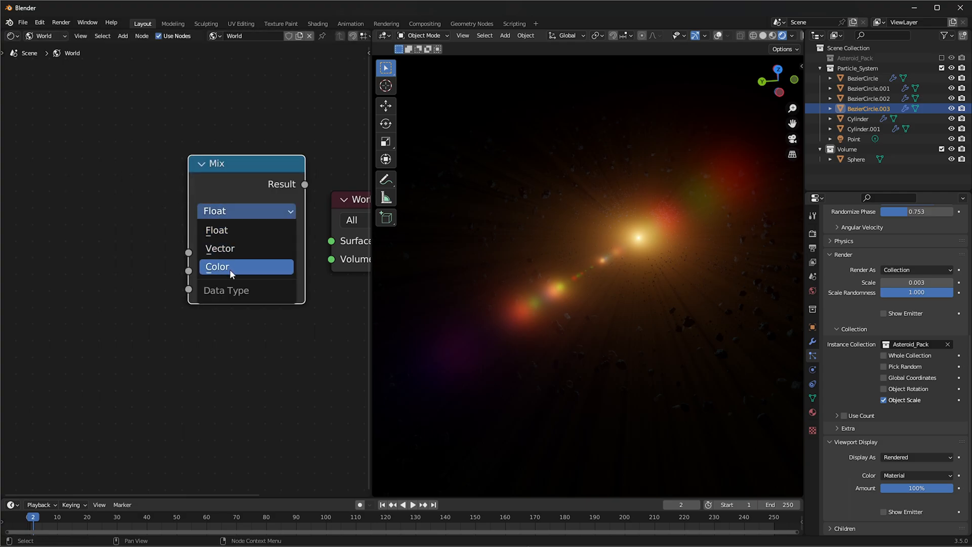
left_click(226, 267)
left_click_drag(210, 195, 258, 192)
Add a ColorRamp node in front of the Mix node
key("shift+a")
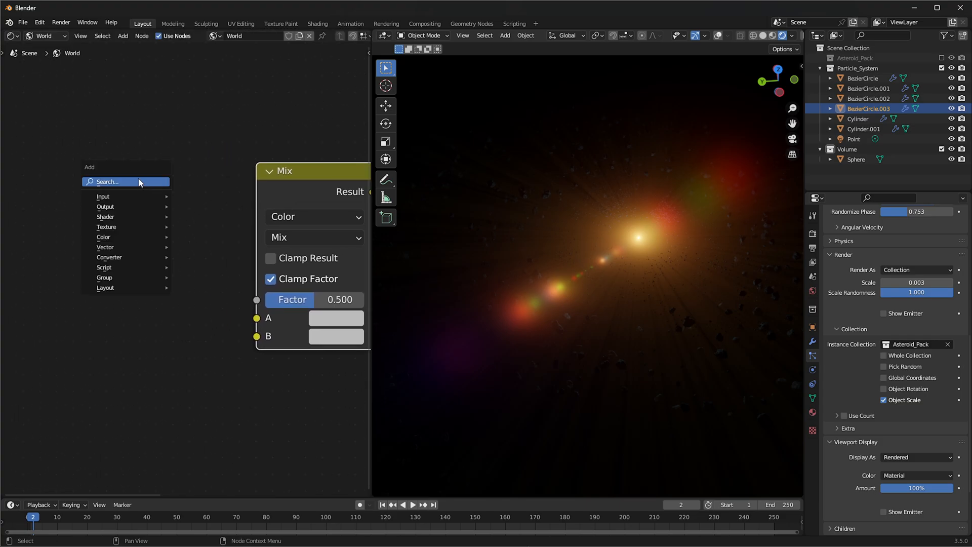
type("colo")
key("Return")
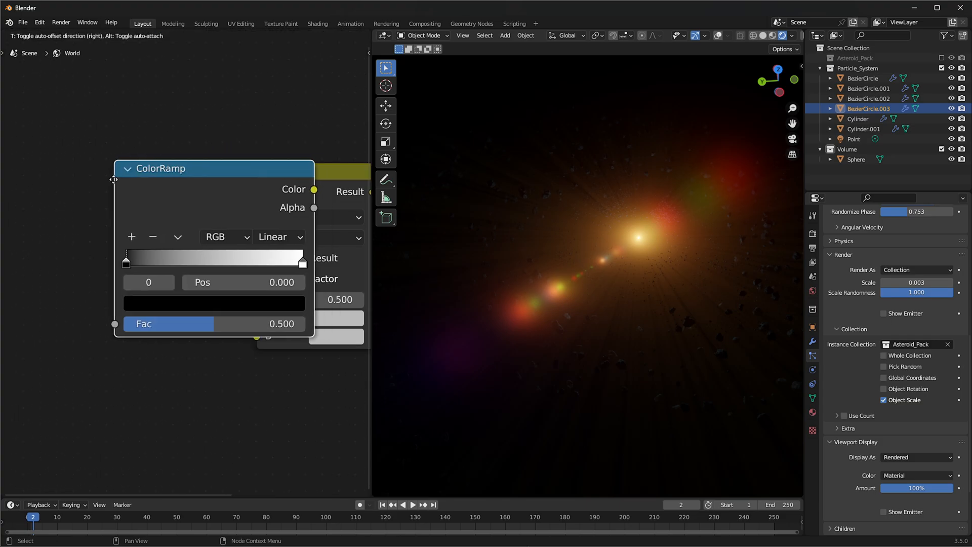
left_click(158, 179)
Add a Noise Texture node and connect its Fac output to the ColorRamp's Fac input
key("shift+a")
type("nois")
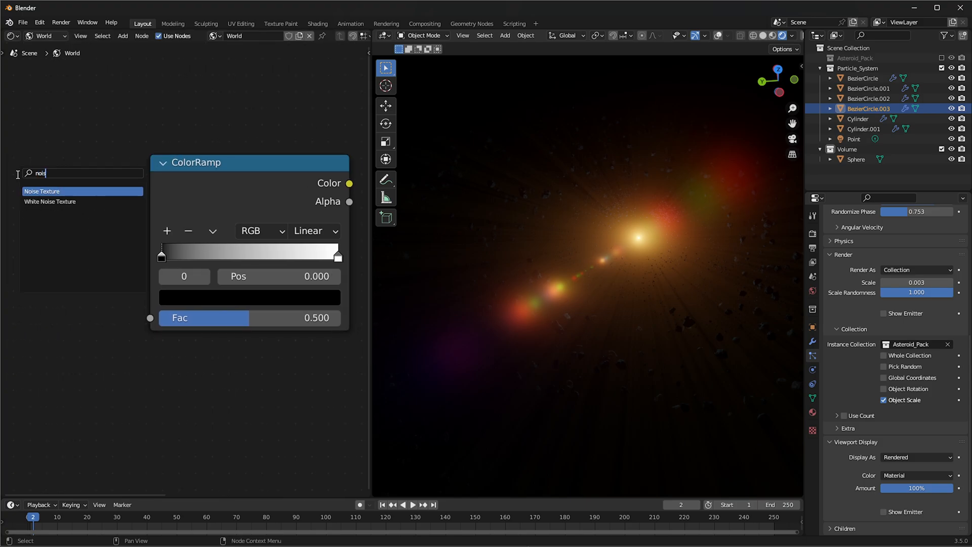
key("Return")
left_click(17, 176)
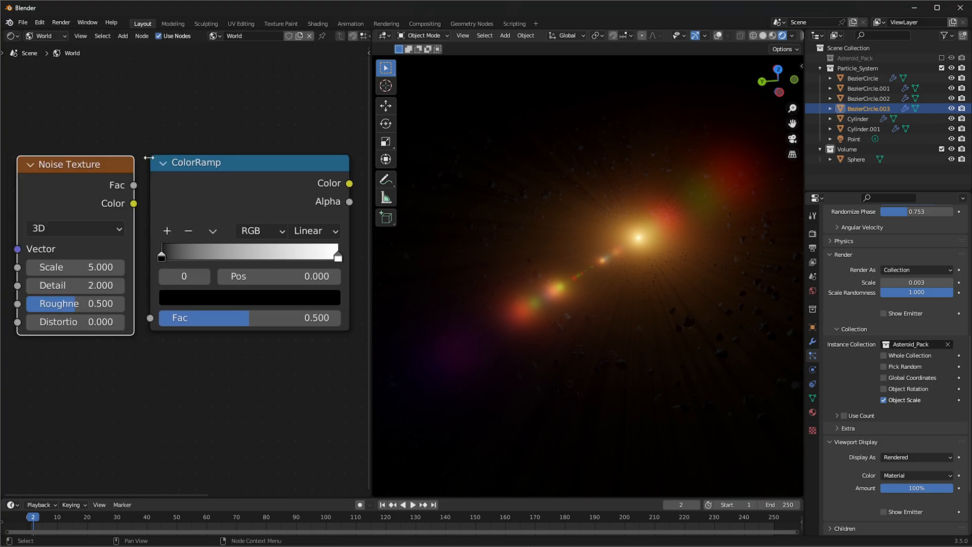
left_click_drag(154, 320, 153, 321)
middle_click_drag(156, 403, 167, 403)
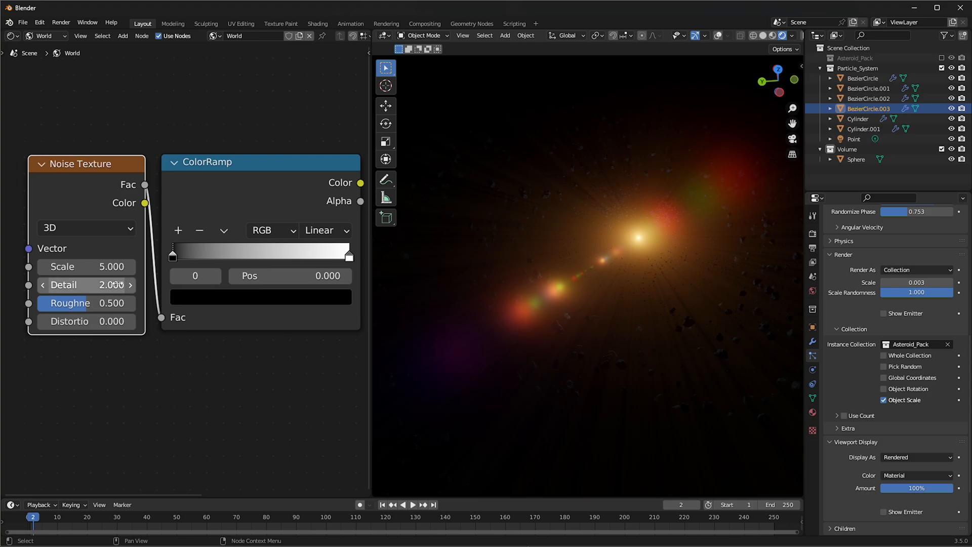
Set the Noise Texture's scale to 500, detail to 4.5 and roughness to 0
double_click(102, 273)
key("Return")
left_click(107, 285)
type("4.5")
key("Return")
left_click(109, 302)
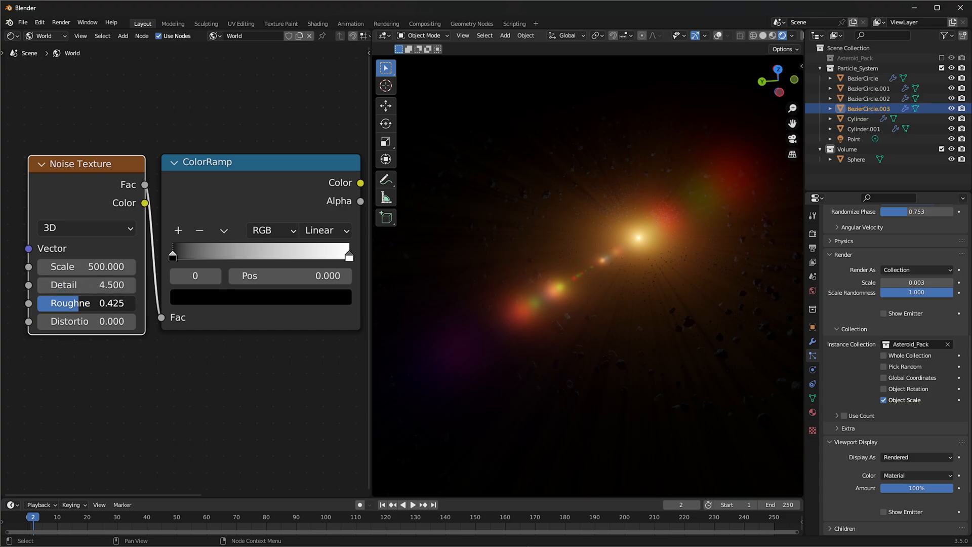
Connect the ColorRamp's Color output to Mix input A and to the World Output's Surface
middle_click_drag(256, 375, 173, 379)
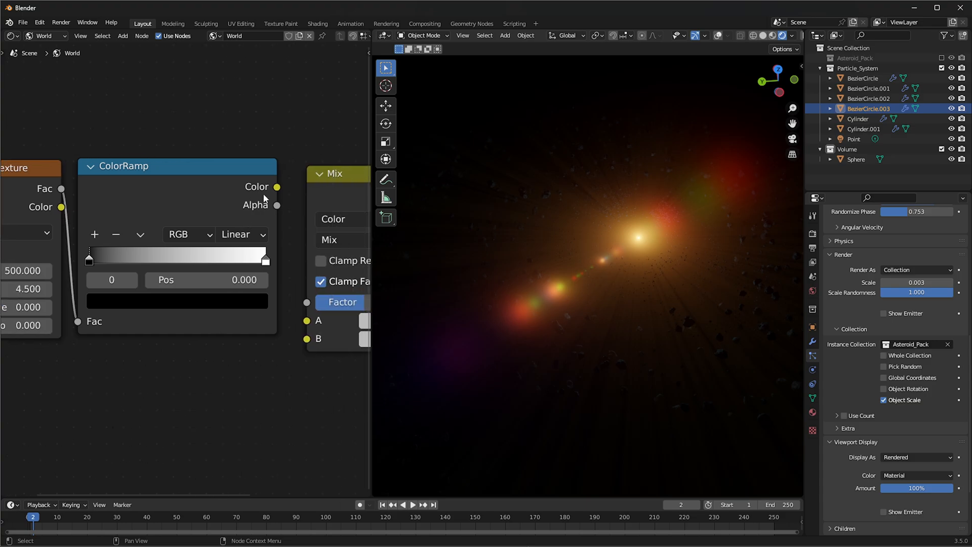
middle_click_drag(258, 252, 147, 284)
left_click_drag(162, 219, 181, 356)
left_click_drag(163, 220, 341, 268)
middle_click_drag(109, 393, 231, 367)
Move the ColorRamp's black stop to position 0.868 to leave only sparse stars in the background
left_click_drag(96, 268, 242, 269)
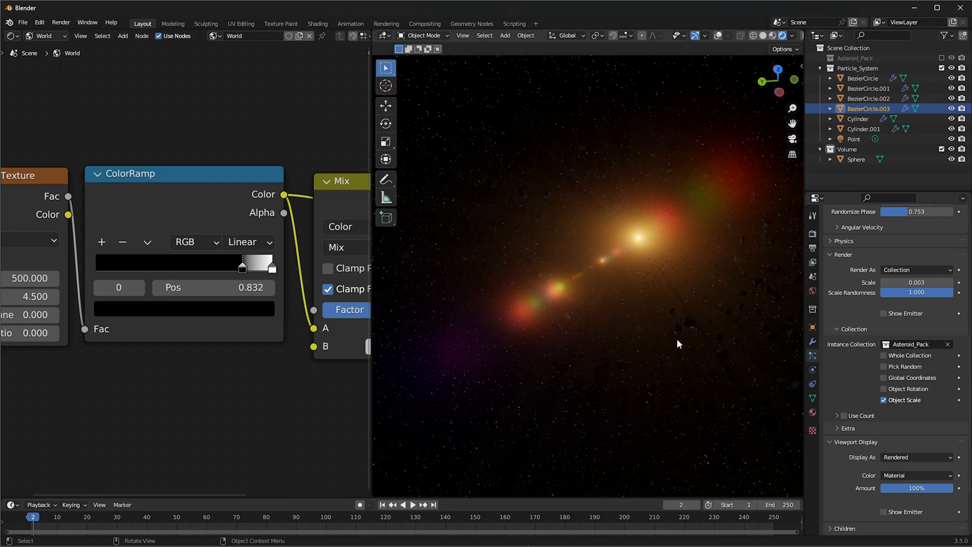
middle_click_drag(677, 340, 789, 297)
scroll(622, 286, "up", 2)
middle_click_drag(633, 265, 614, 239)
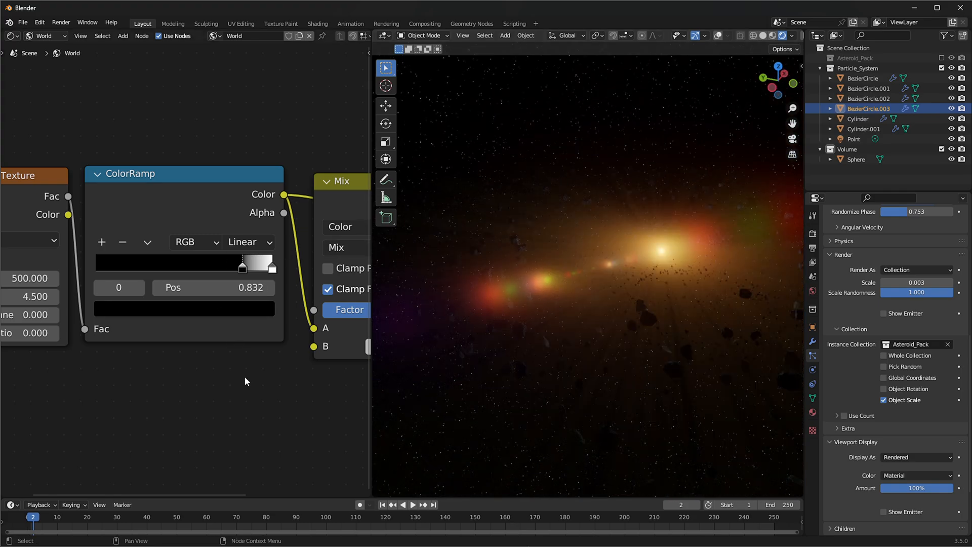
middle_click_drag(306, 344, 248, 341)
left_click_drag(191, 268, 197, 268)
Add an RGB node below the ColorRamp, set it to blue, and connect it to Mix input B
left_click(304, 213)
scroll(333, 247, "down", 2)
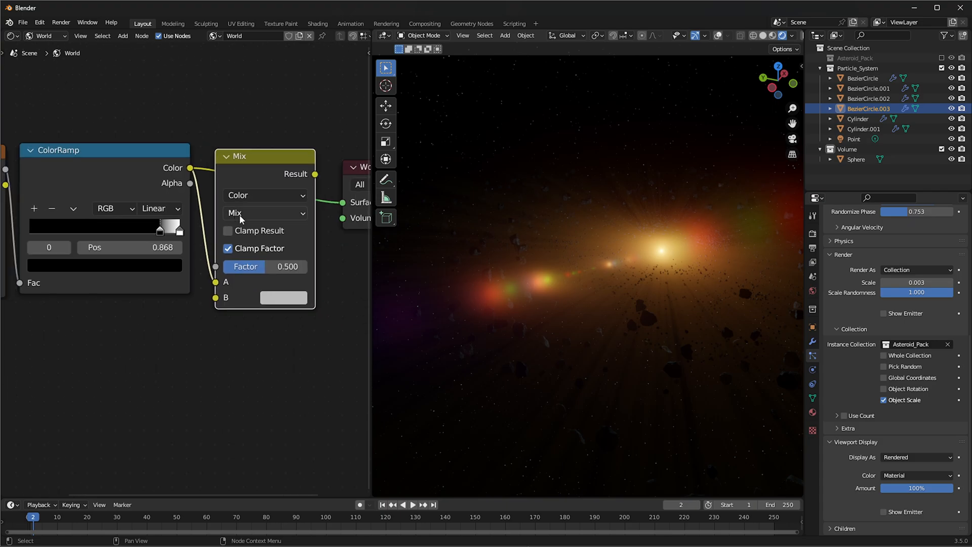
middle_click_drag(205, 307, 236, 306)
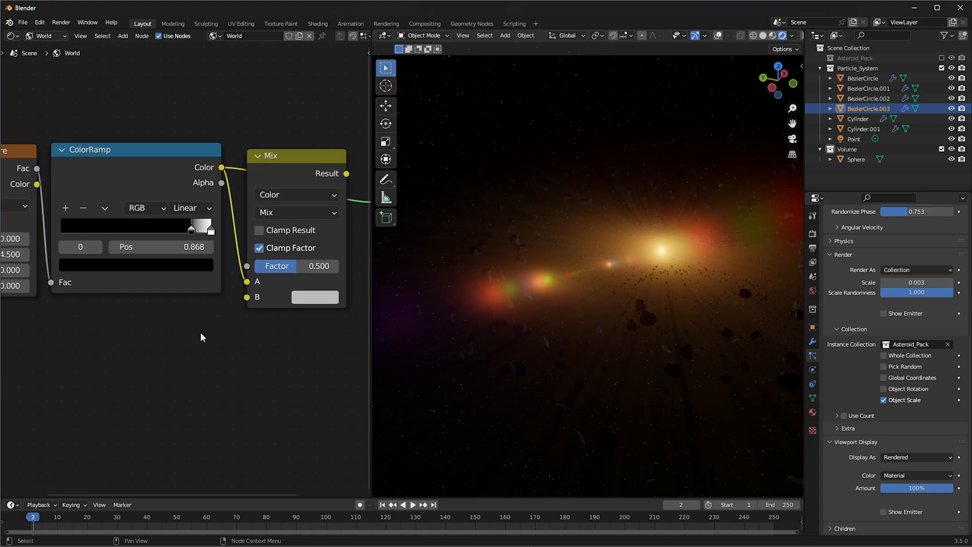
key("shift+a")
type("rgb")
key("Return")
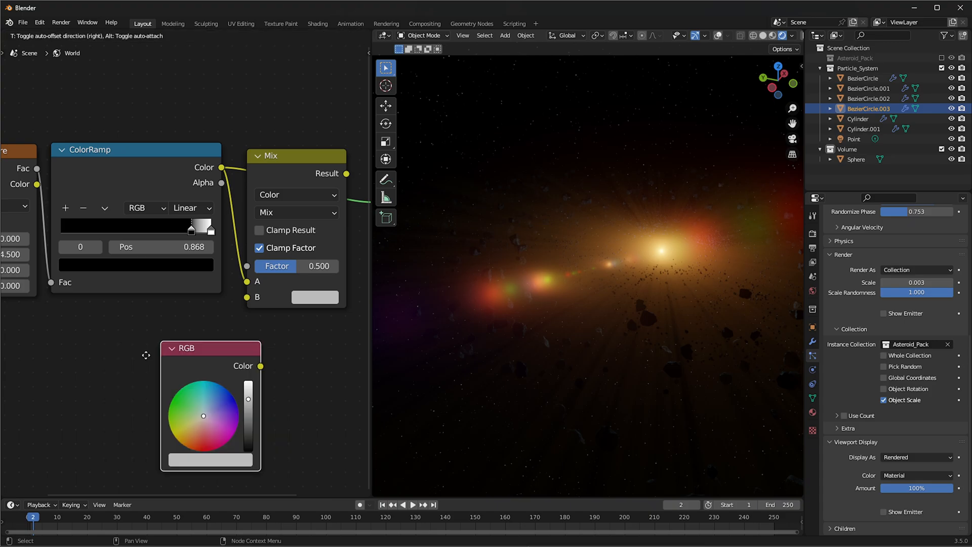
left_click(76, 336)
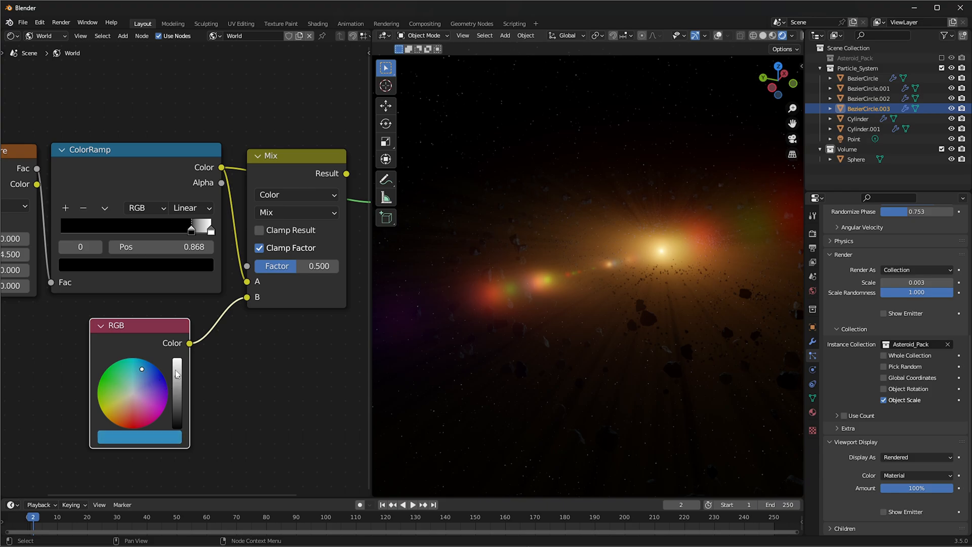
Set the Mix factor to 0.658 and connect the Mix Result to the World Output's Surface
left_click_drag(302, 267, 310, 267)
middle_click_drag(274, 309, 162, 330)
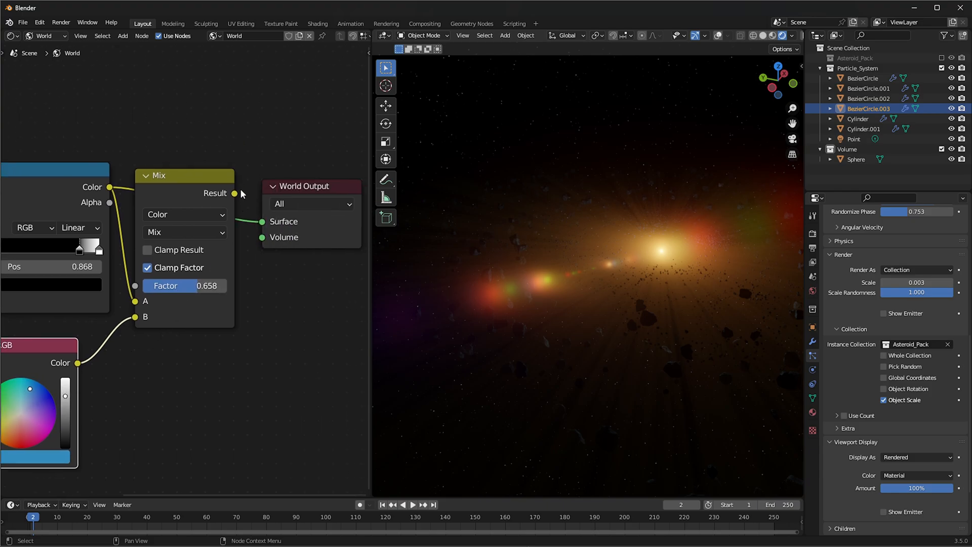
left_click_drag(260, 215, 261, 221)
Darken the RGB node to a deep blue and set the Mix factor to 0.317
middle_click_drag(178, 273, 275, 242)
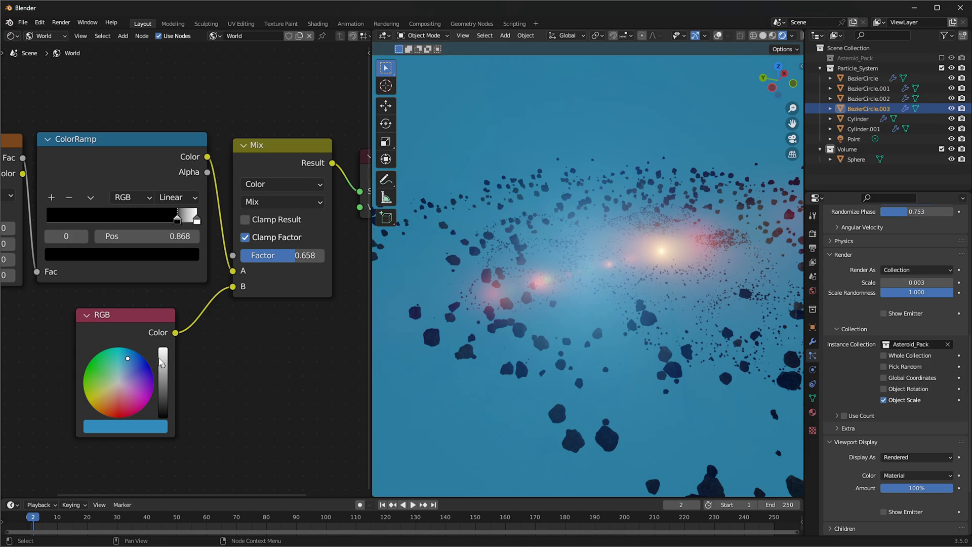
left_click_drag(166, 377, 163, 399)
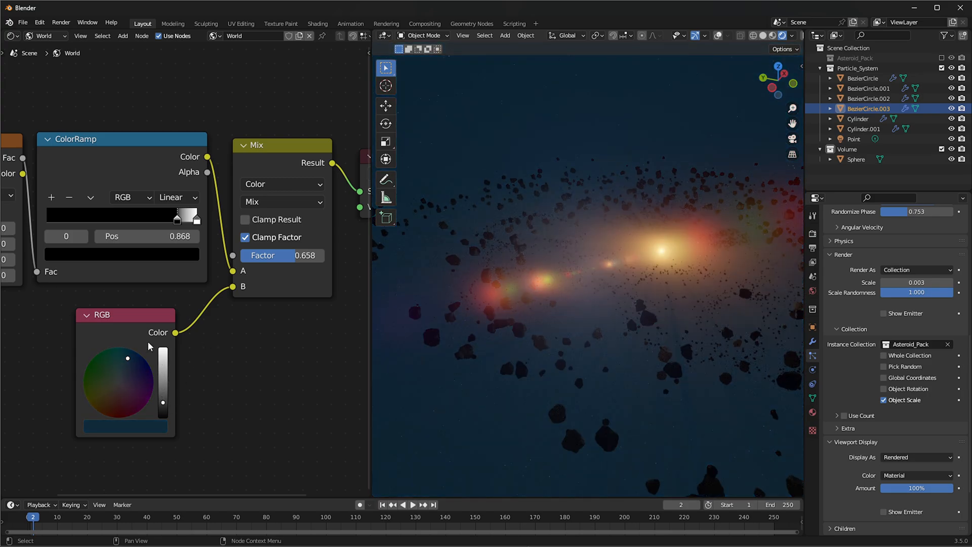
left_click_drag(294, 261, 265, 261)
middle_click_drag(730, 257, 752, 245)
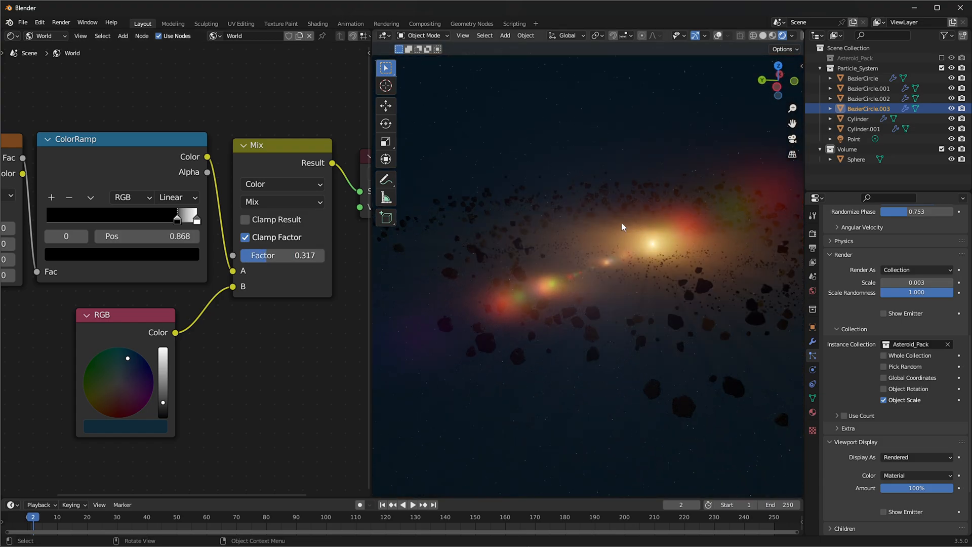
middle_click_drag(631, 215, 582, 241)
middle_click_drag(539, 300, 656, 333)
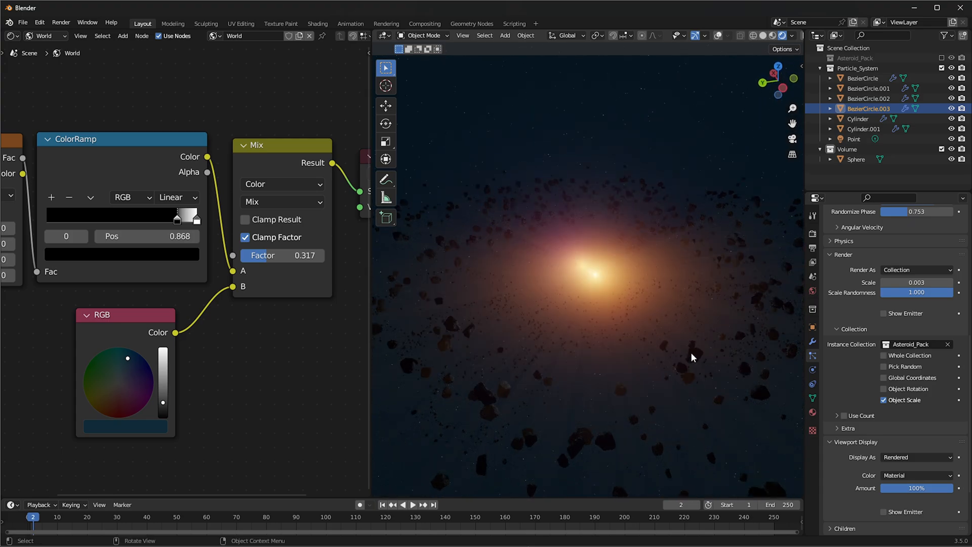
Scale down the Cylinder.001 asteroid ring around the light
left_click(691, 352)
key("s")
left_click(639, 323)
middle_click_drag(640, 319, 708, 189)
key("r")
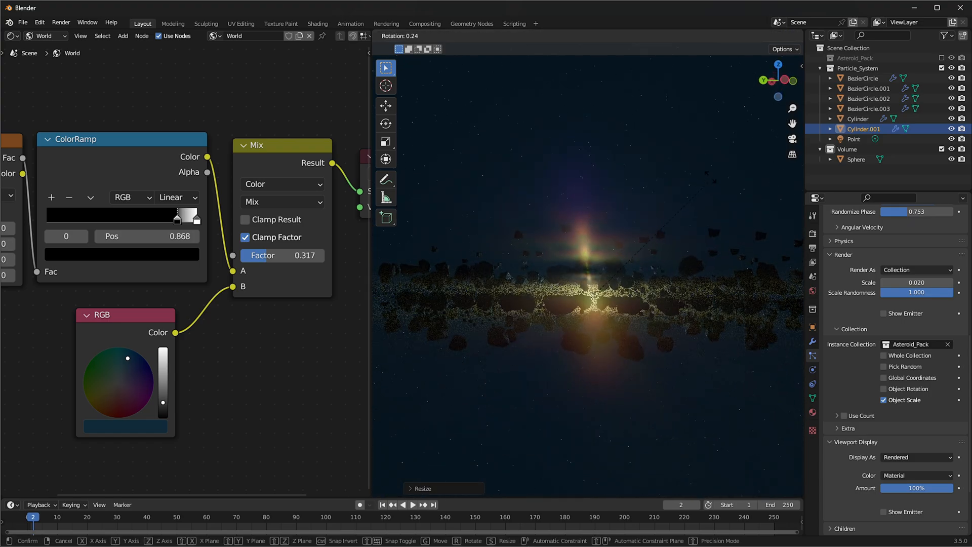
key("Escape")
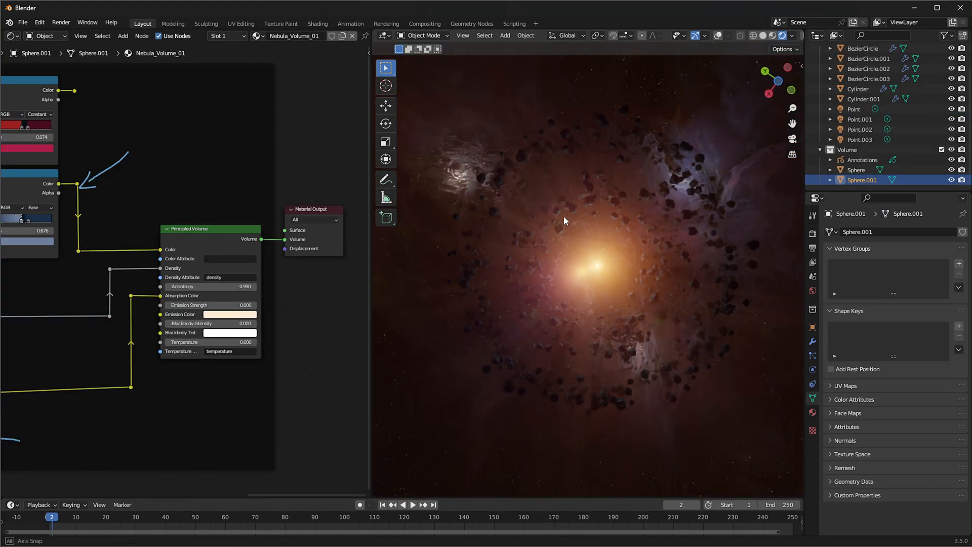
Examine the Nebula_Volume_01 material's node tree from the Principled Volume back to the Musgrave Texture and Multiply nodes
middle_click_drag(101, 183, 259, 177)
middle_click_drag(115, 158, 251, 142)
middle_click_drag(257, 297, 255, 344)
scroll(131, 322, "up", 3)
scroll(130, 323, "up", 1)
middle_click_drag(118, 280, 274, 208)
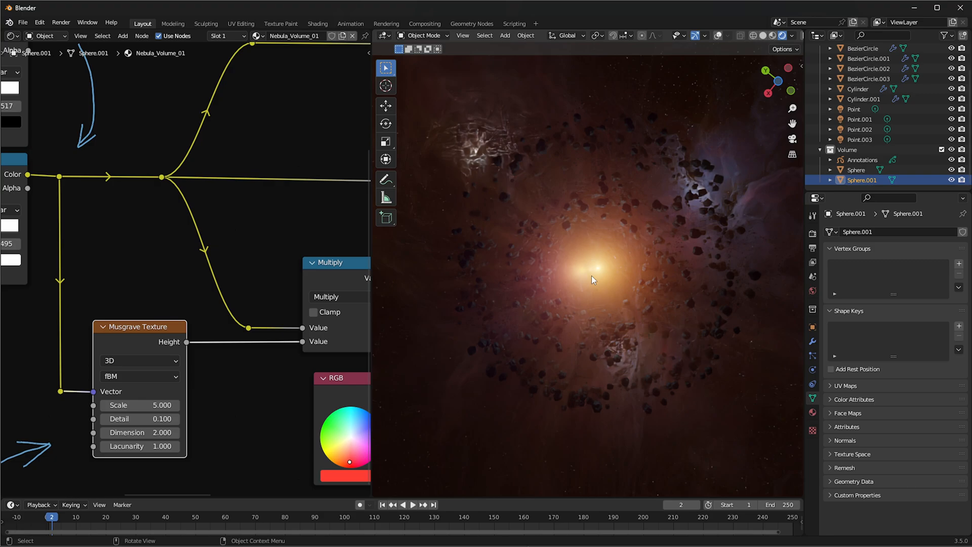
Inspect the glowing light, asteroid rings and nebula from close up and several angles, and show the scene's render settings
middle_click_drag(592, 269, 632, 272)
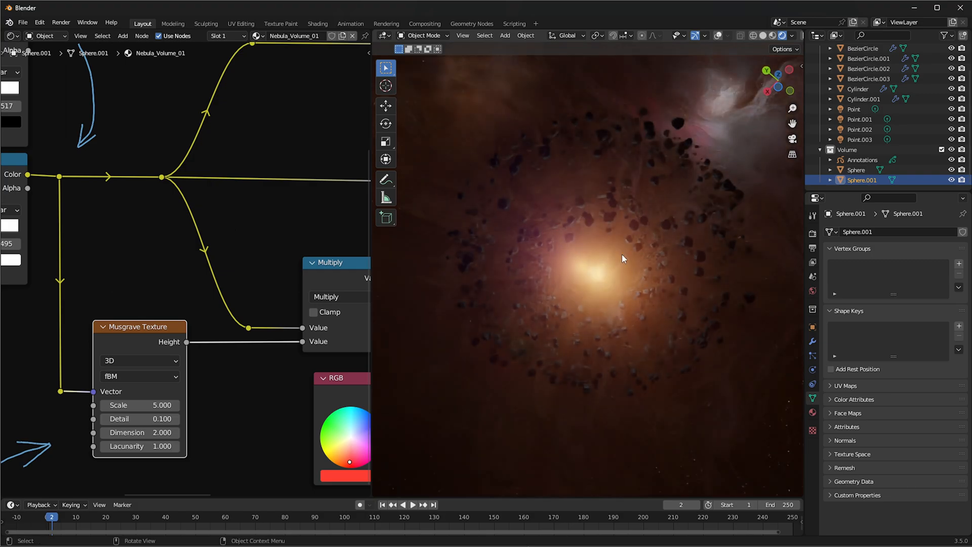
scroll(629, 258, "up", 5)
scroll(628, 256, "up", 8)
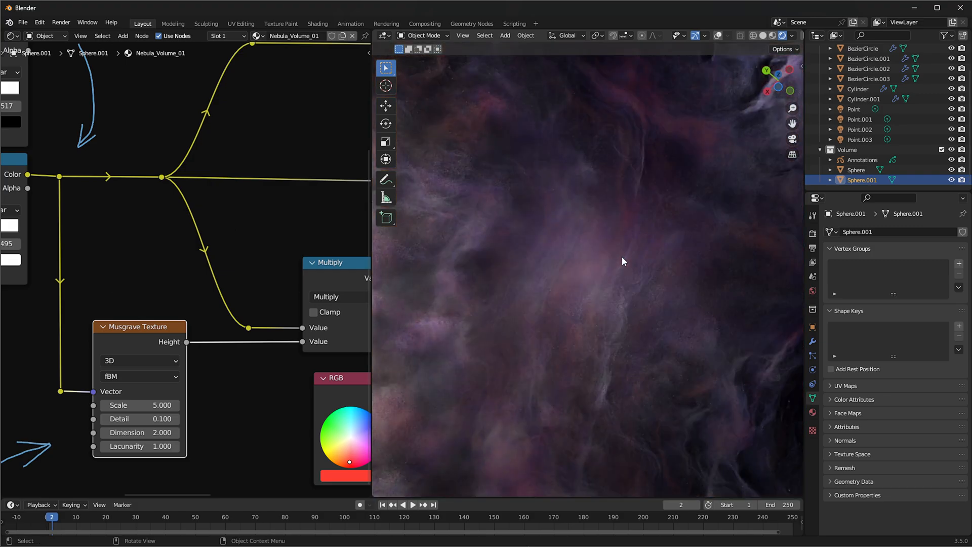
middle_click_drag(622, 257, 675, 299)
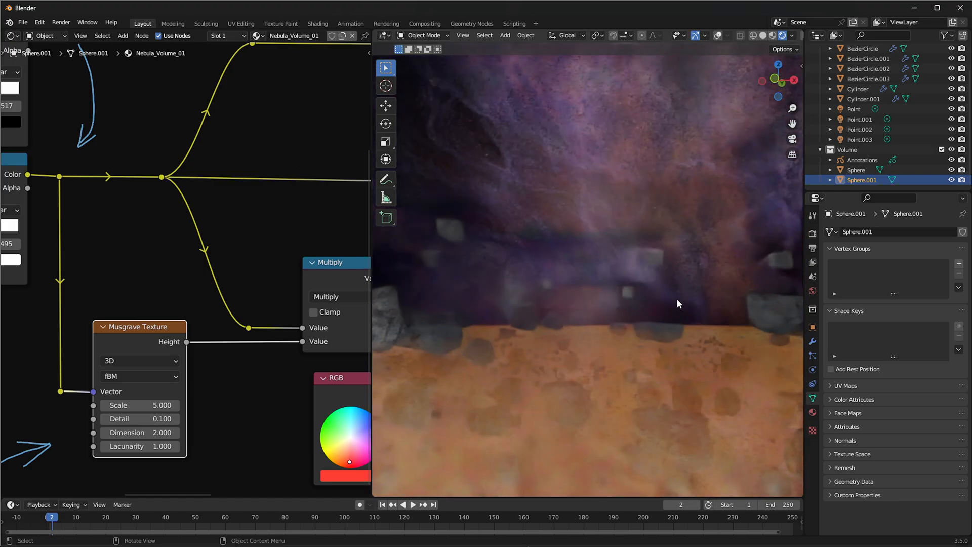
scroll(641, 302, "down", 8)
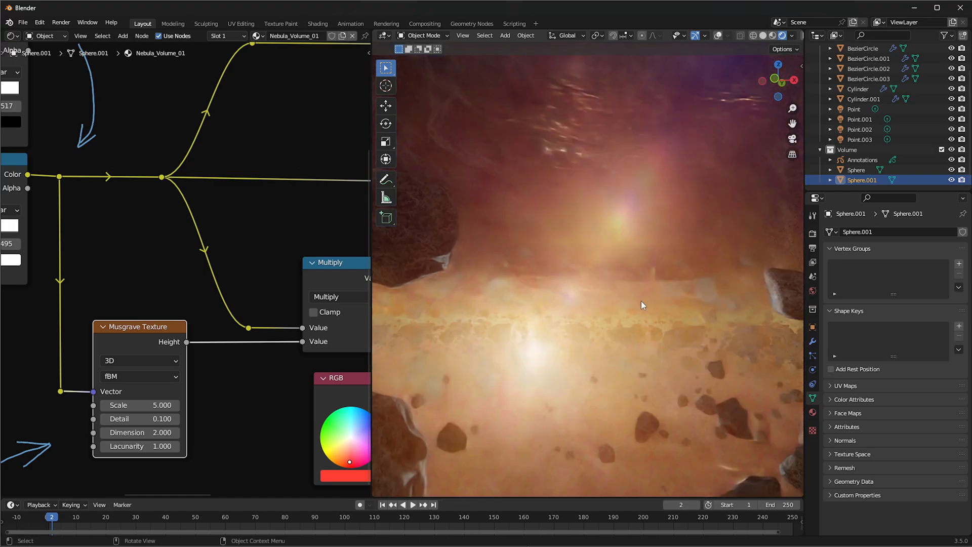
middle_click_drag(640, 303, 573, 159)
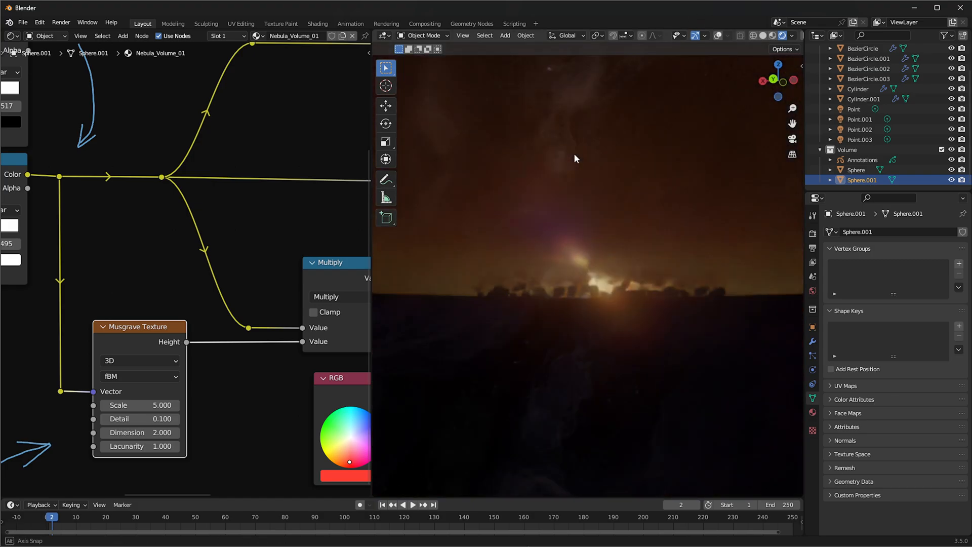
middle_click_drag(640, 157, 630, 178)
middle_click_drag(625, 228, 623, 253)
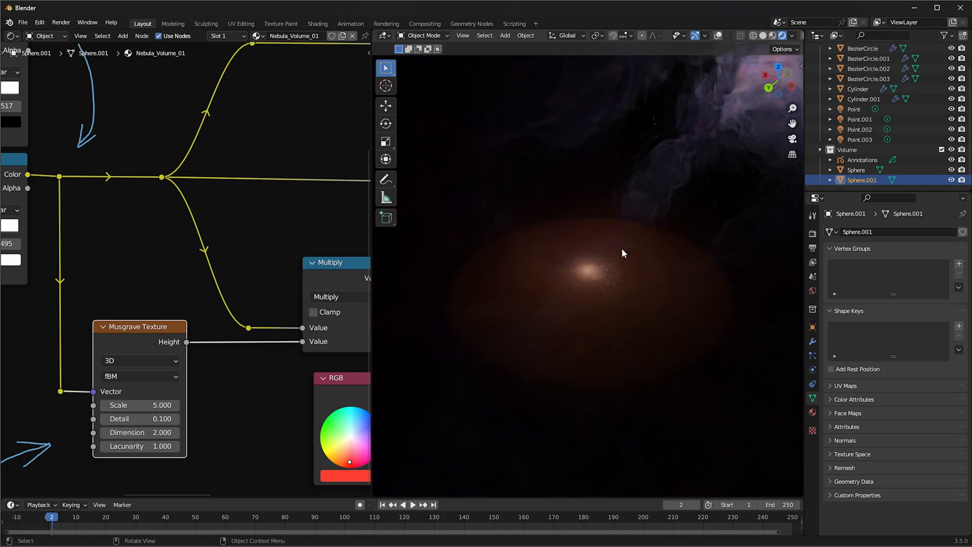
left_click(813, 233)
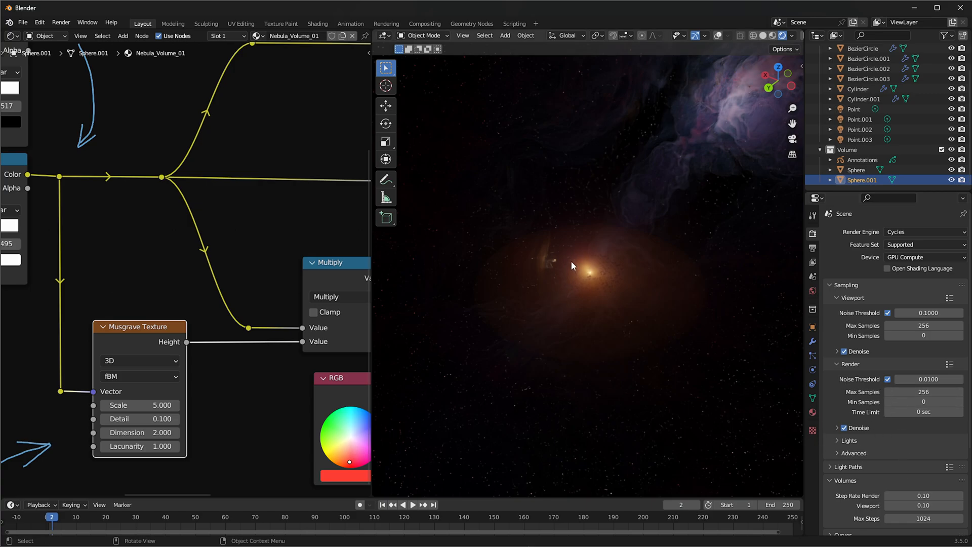
Select the Cylinder.001 asteroid ring and scale it up so its rocks spread farther from the glowing light
middle_click_drag(629, 262, 678, 246)
middle_click_drag(596, 151, 685, 215, "shift")
scroll(575, 278, "down", 3)
middle_click_drag(616, 281, 665, 263)
scroll(612, 266, "up", 3)
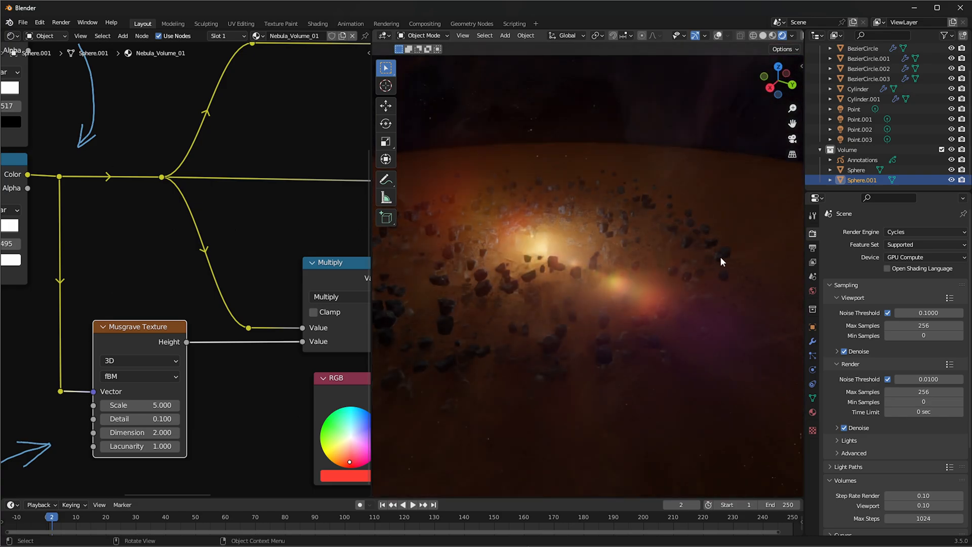
left_click(719, 256)
key("s")
left_click(512, 258)
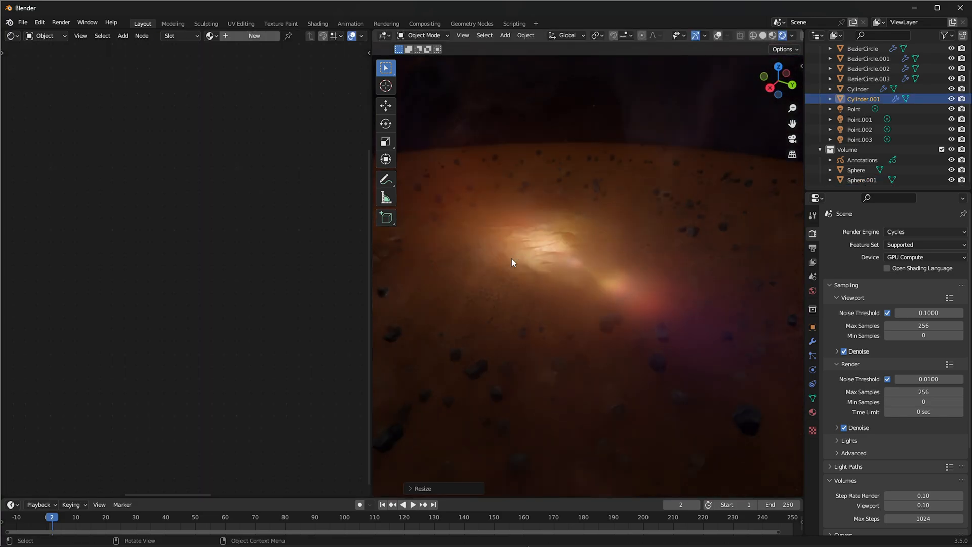
scroll(581, 244, "down", 2)
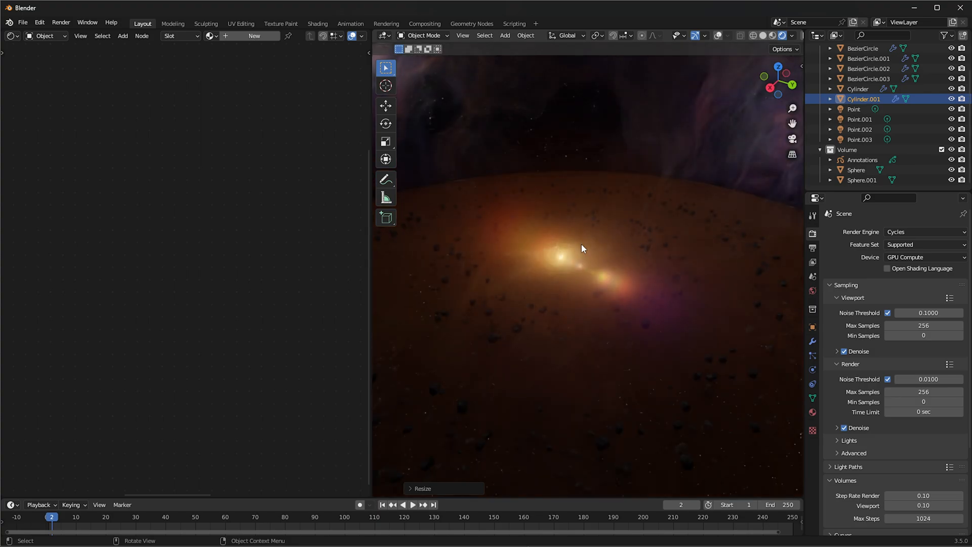
middle_click_drag(581, 244, 594, 269)
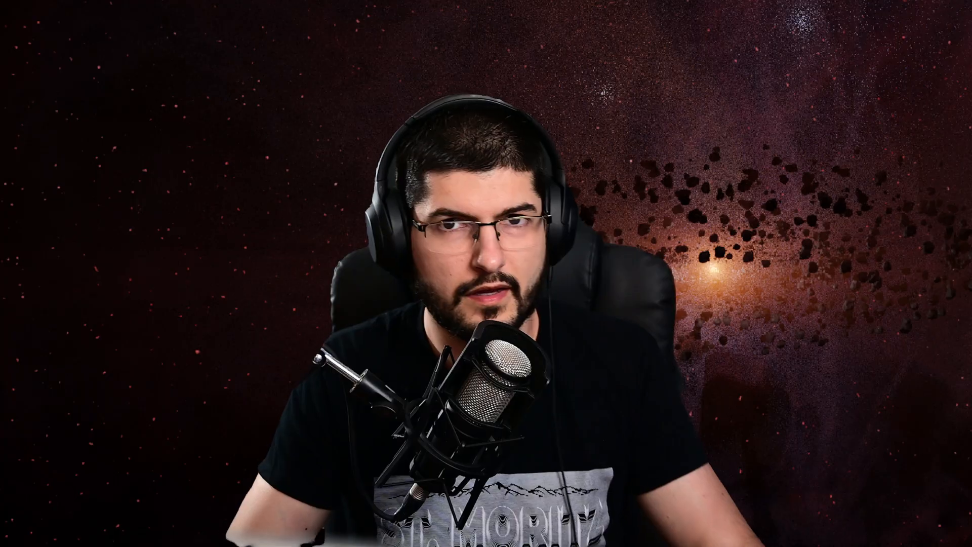